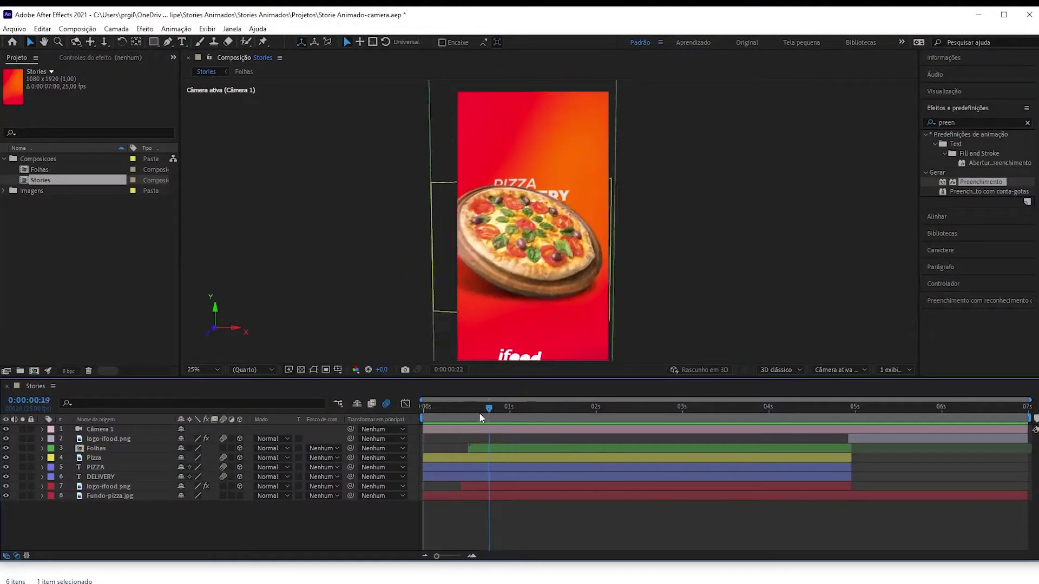
Review the finished story animation, then start a new empty project.
mouse_move(509, 419)
left_mouse_down()
mouse_move(636, 427)
mouse_move(609, 422)
left_mouse_up()
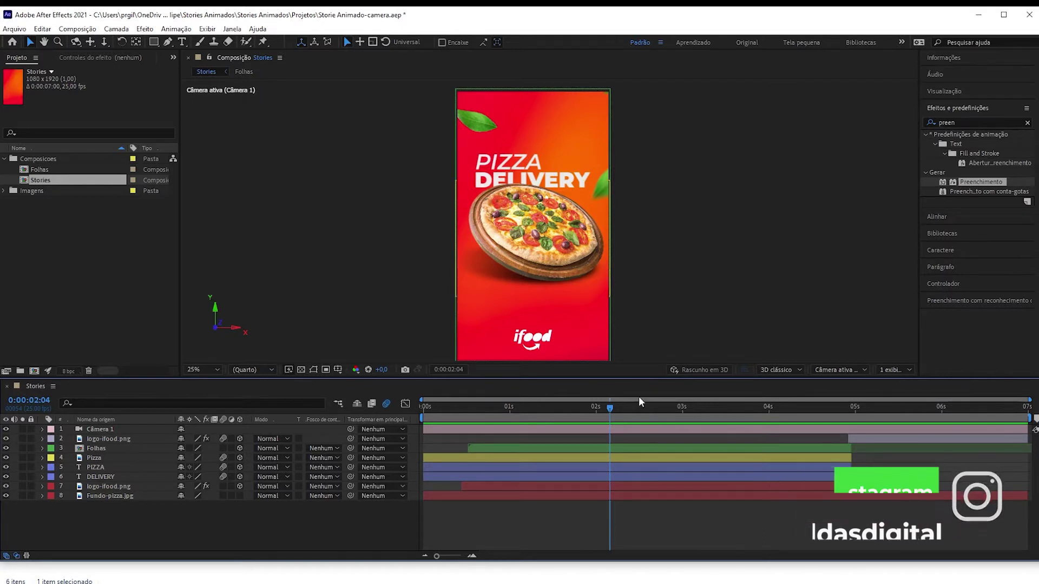
mouse_move(610, 409)
left_mouse_down()
mouse_move(793, 415)
mouse_move(600, 410)
left_mouse_up()
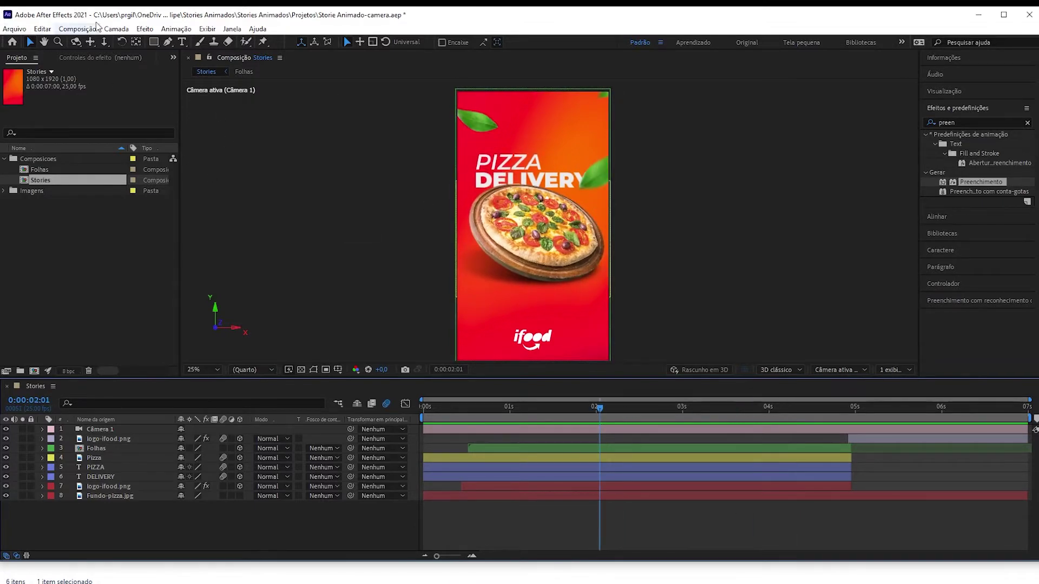
left_click(15, 29)
left_click(238, 42)
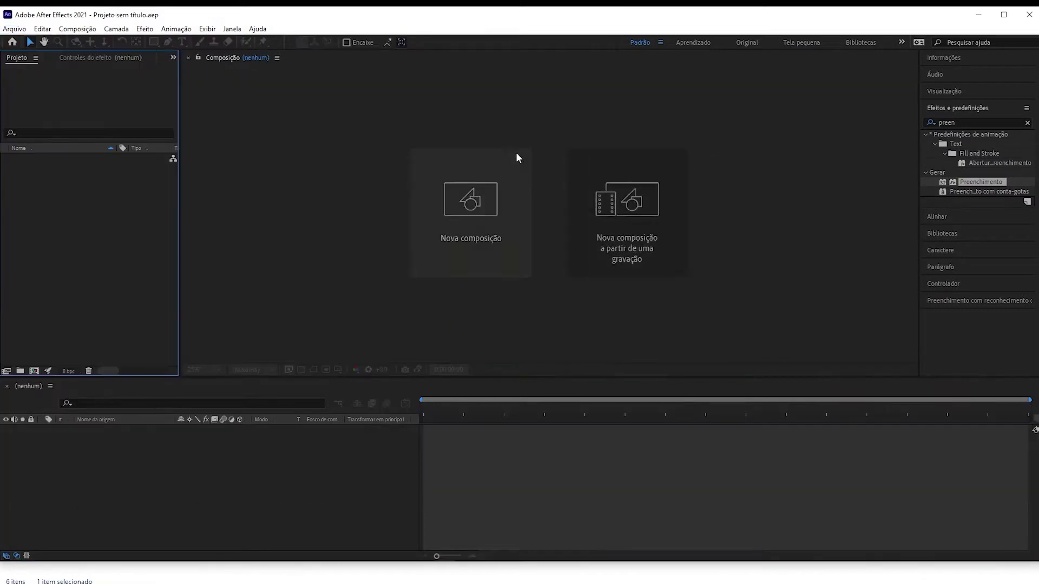
Create a composition named Storie at 1080x1920, 25 fps, 7 seconds long.
left_click(482, 209)
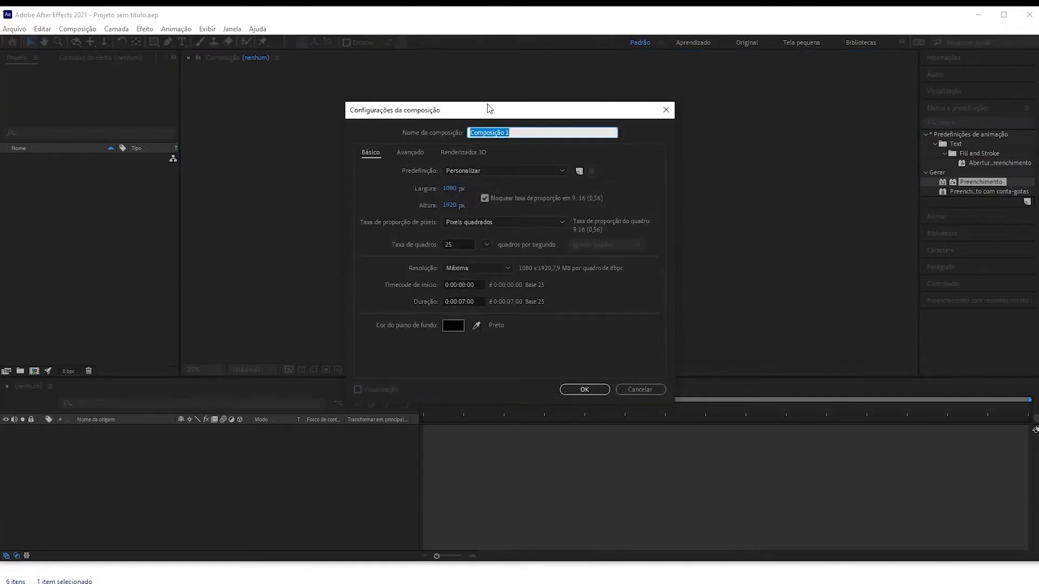
left_click_drag(487, 104, 460, 106)
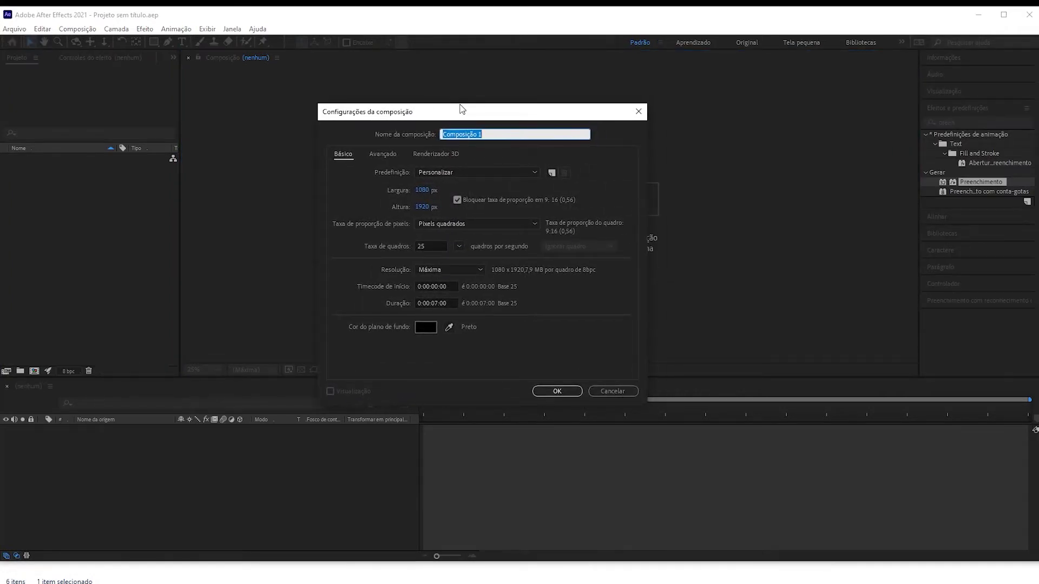
double_click(471, 133)
type("Sotire")
double_click(463, 133)
type("Storie")
left_click(457, 201)
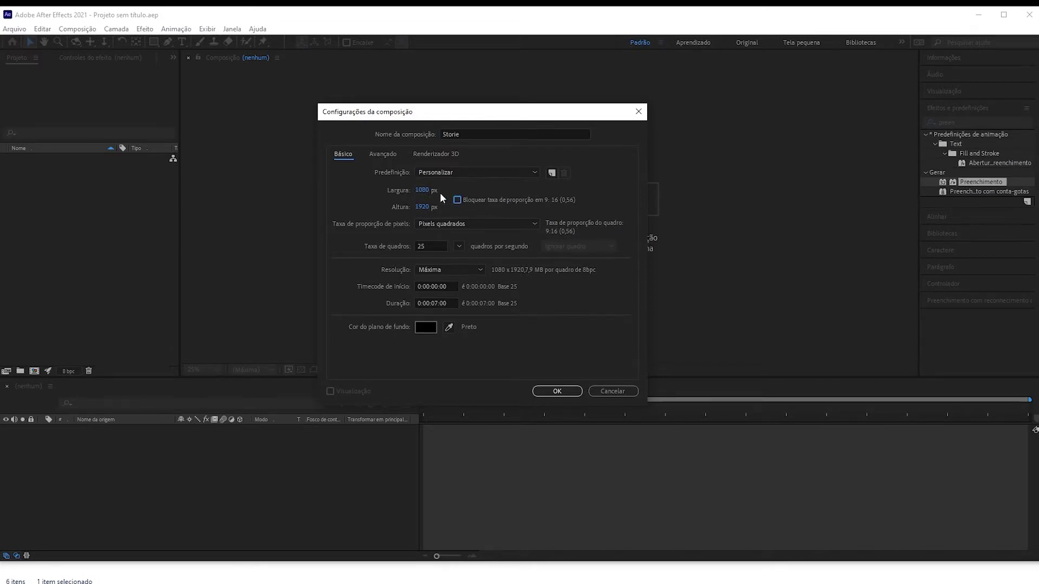
double_click(436, 303)
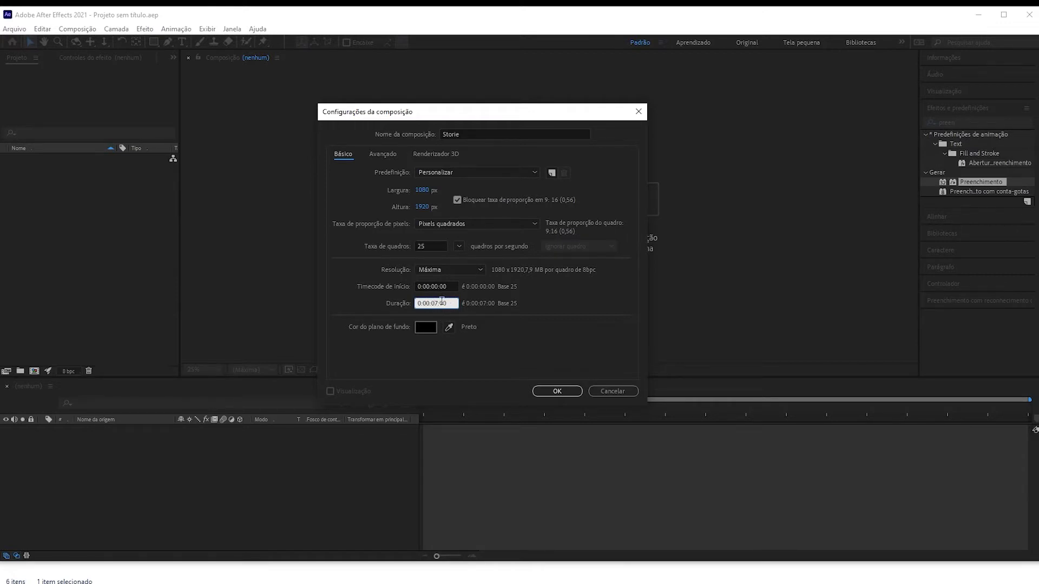
left_click(556, 390)
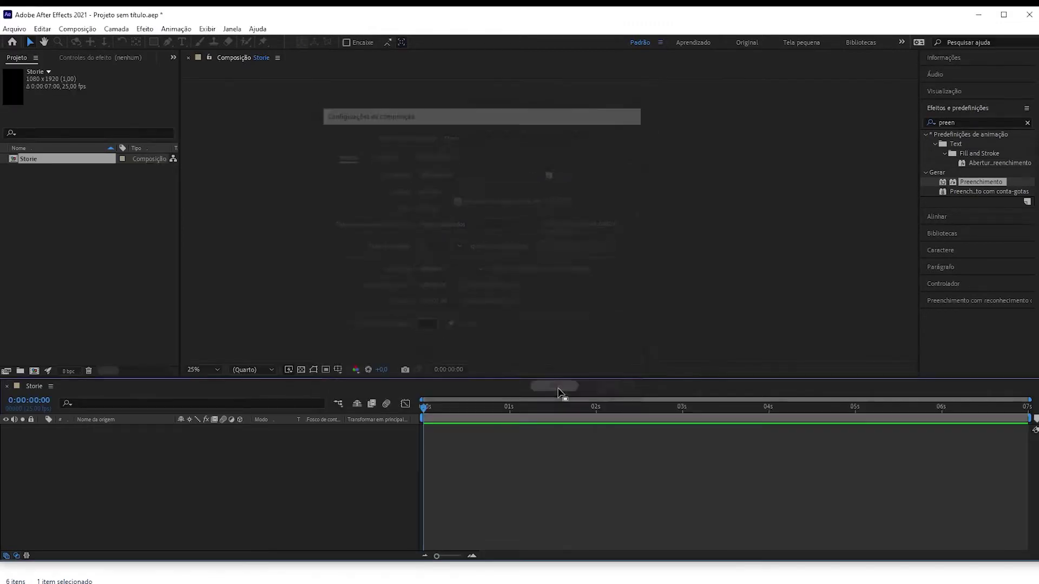
scroll(560, 199, "up", 2)
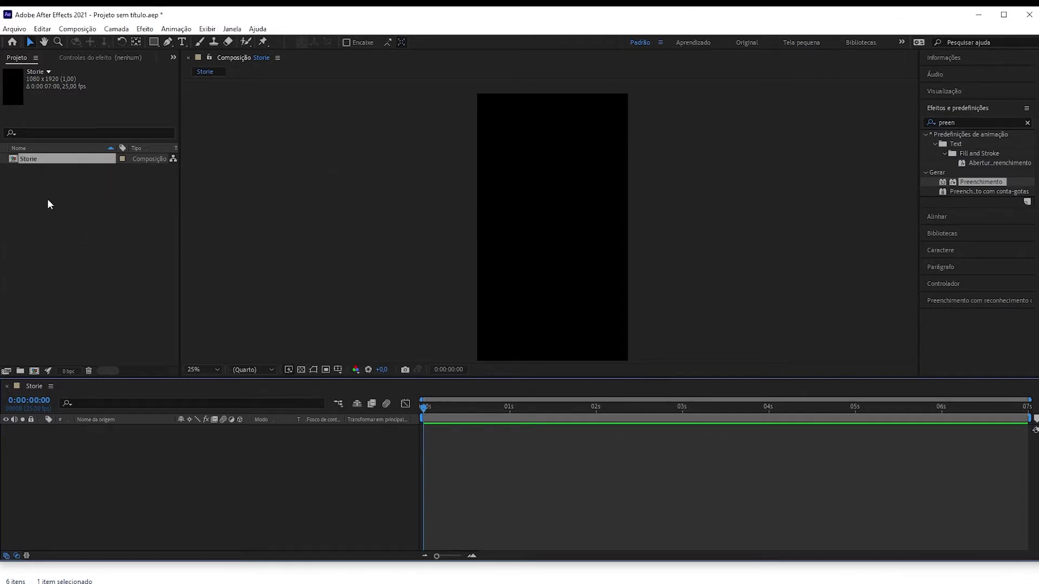
left_click(91, 234)
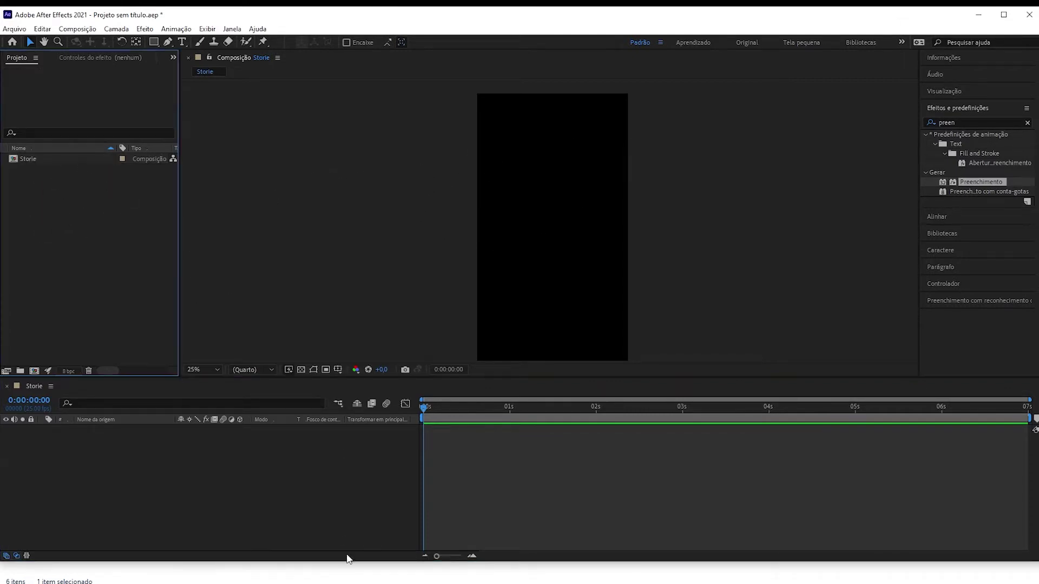
Select the folha, Fundo-pizza, logo-ifood and pizza images in Explorer and drag them into After Effects.
key("alt+Tab")
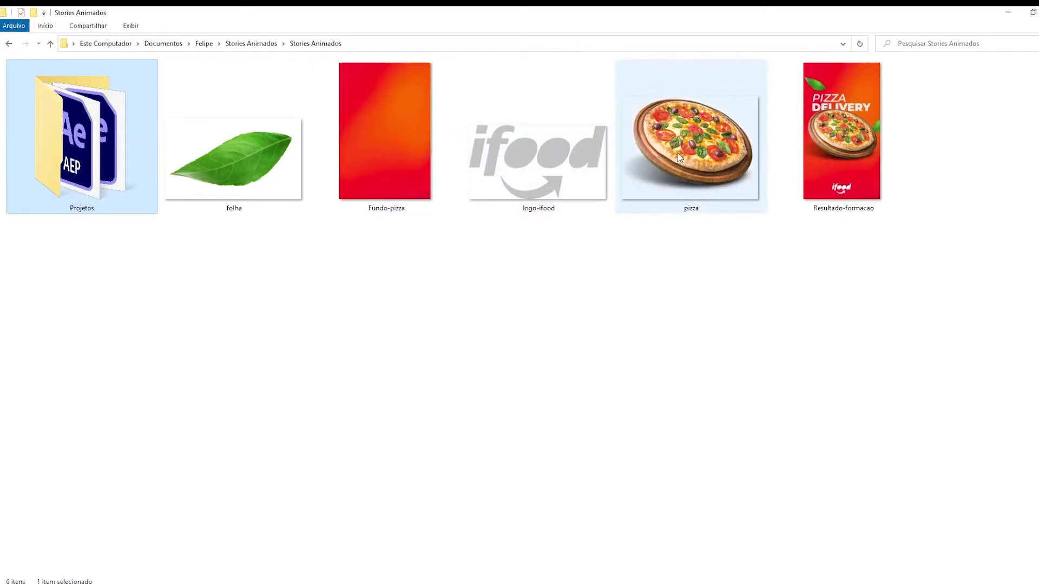
left_click(698, 163)
left_click_drag(760, 269, 201, 146)
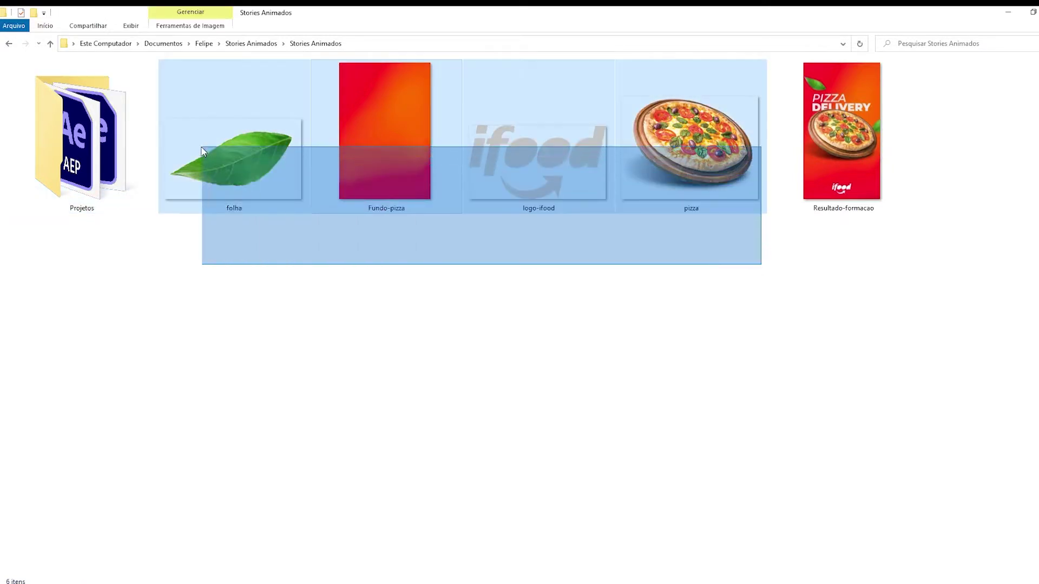
left_click(338, 252)
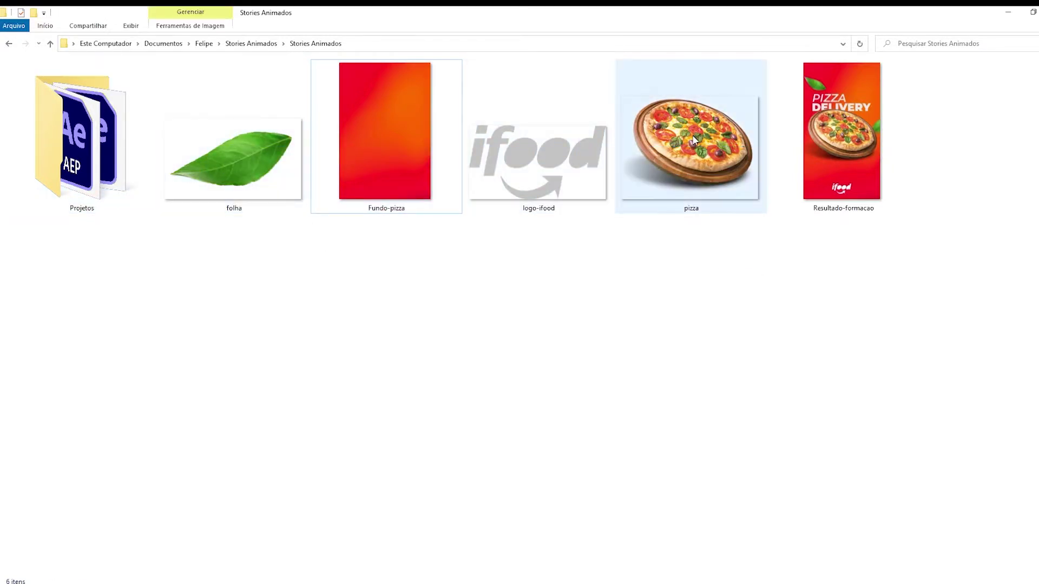
left_click(701, 183)
left_click_drag(697, 250, 246, 85)
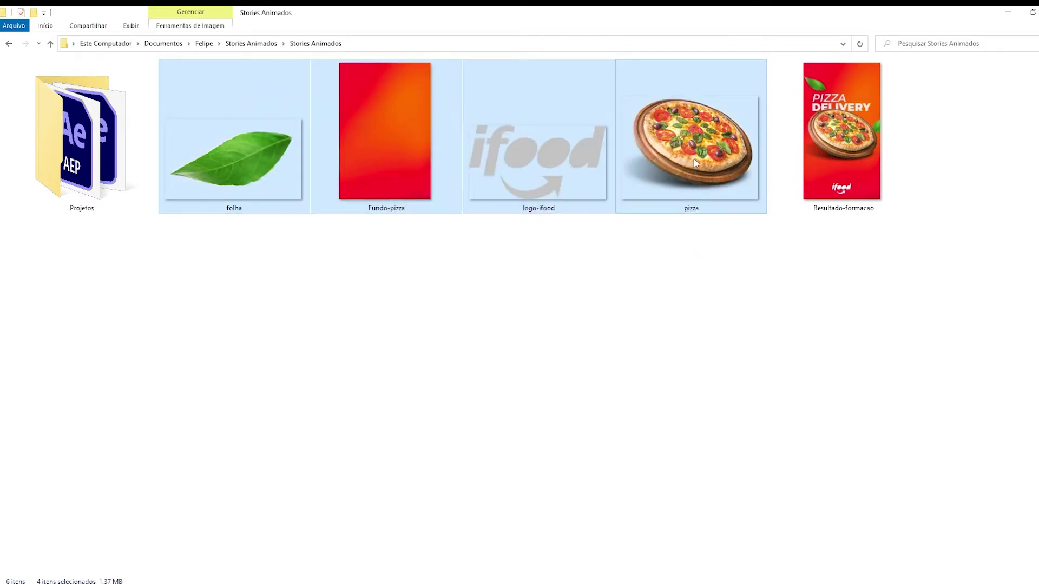
left_click_drag(692, 141, 150, 309)
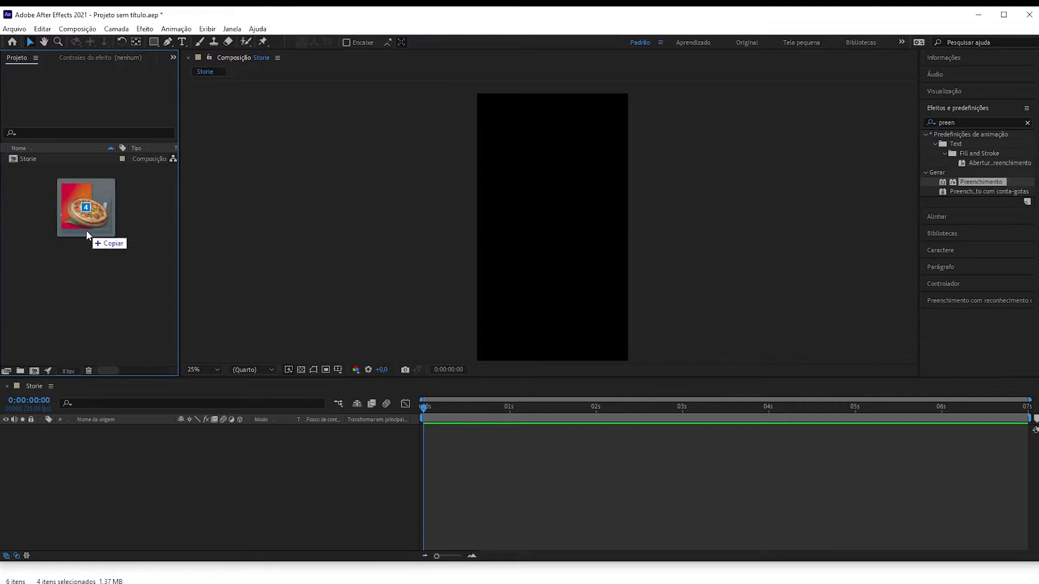
Import the images and place Fundo-pizza in Storie, stretched to fill the frame.
left_click_drag(150, 308, 94, 225)
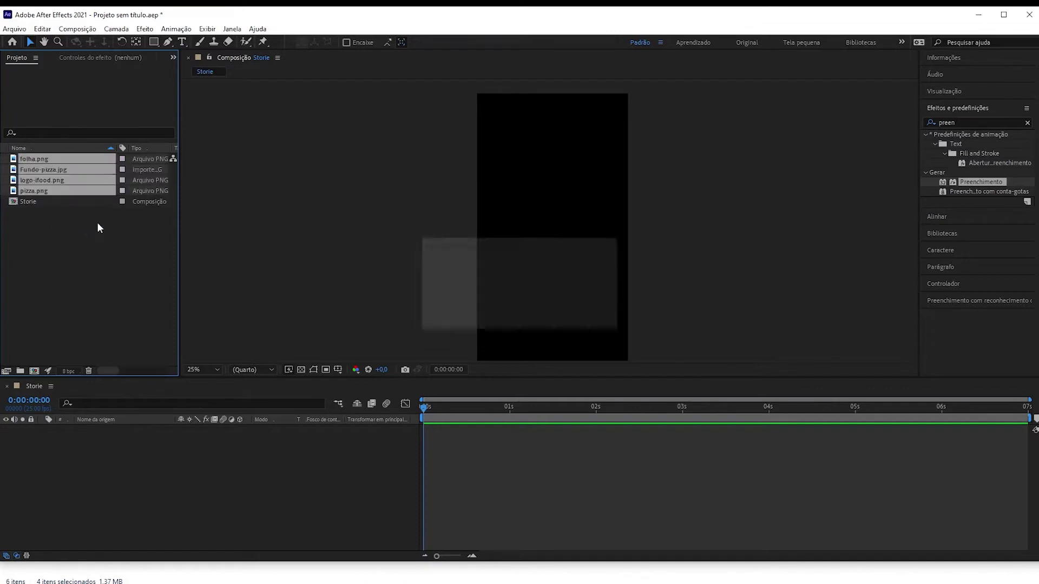
left_click(45, 171)
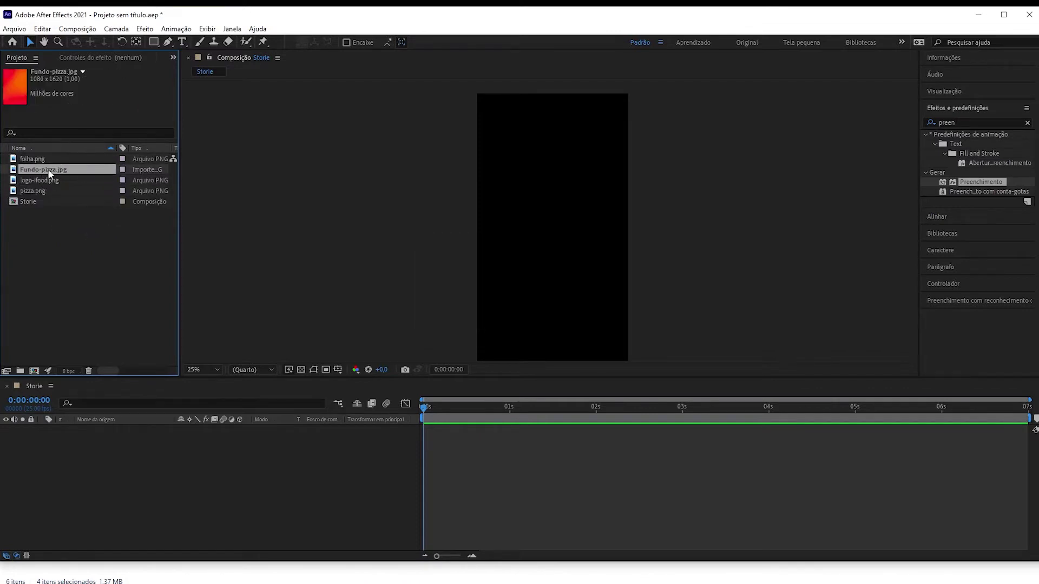
left_click_drag(47, 168, 96, 460)
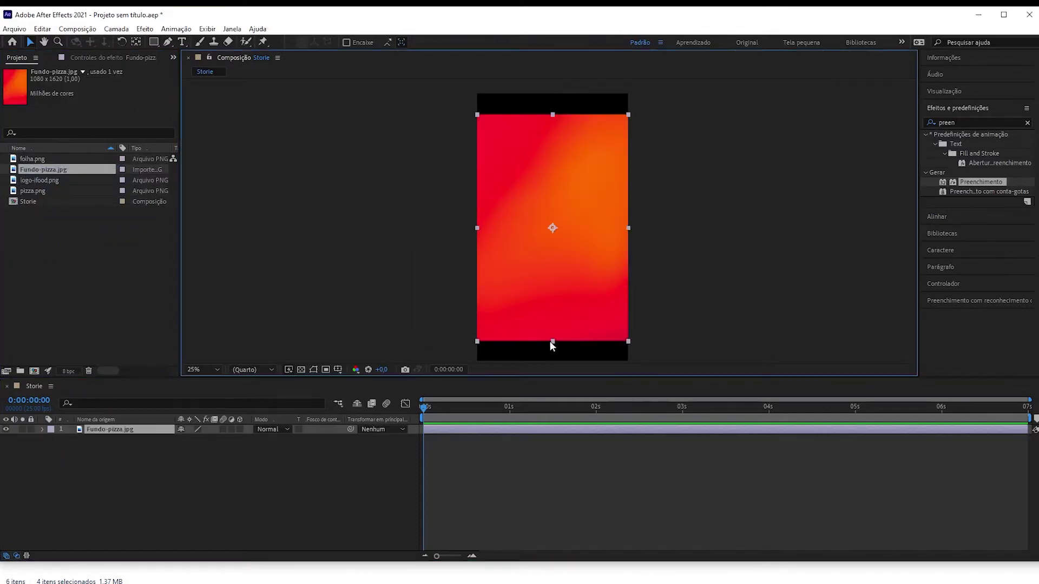
left_click_drag(549, 341, 553, 362)
Add the pizza and folha leaf, placing the leaf at the pizza's lower right and enlarging the pizza slightly.
left_click(34, 182)
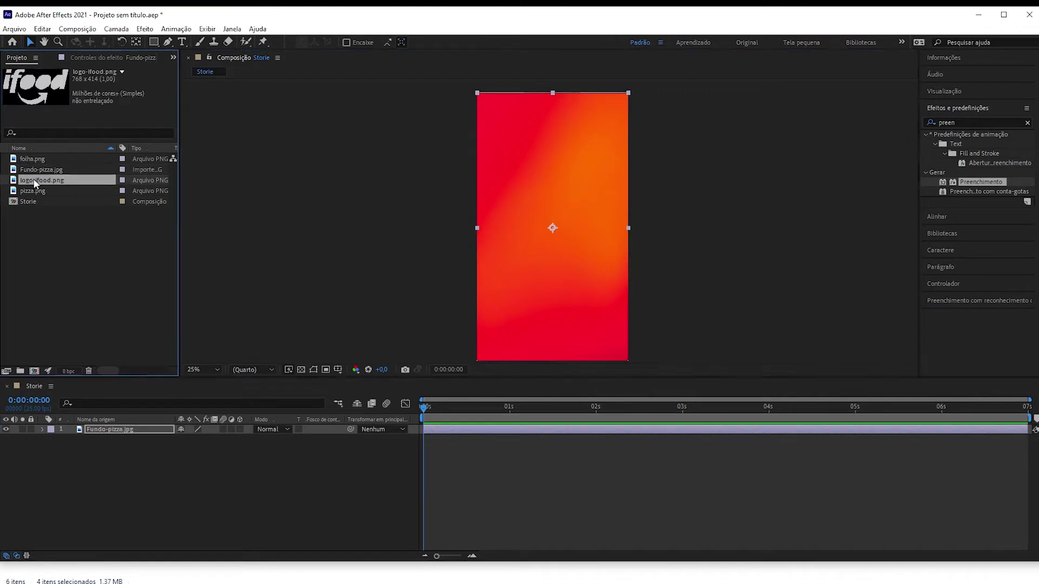
left_click_drag(33, 190, 119, 427)
left_click(51, 170)
left_click_drag(30, 158, 115, 427)
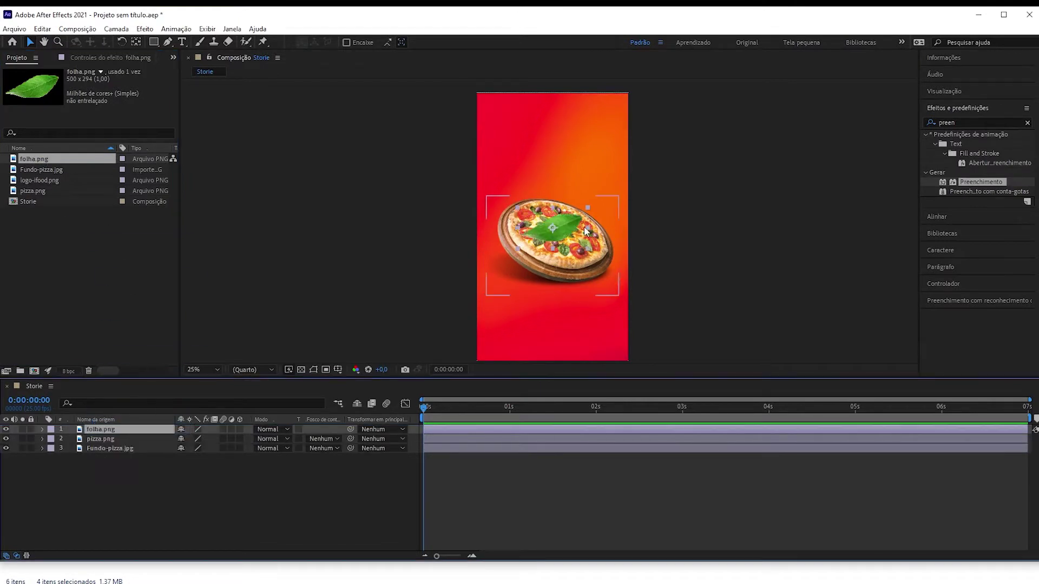
left_click_drag(584, 227, 614, 272)
left_click(580, 215)
left_click_drag(552, 196, 552, 192)
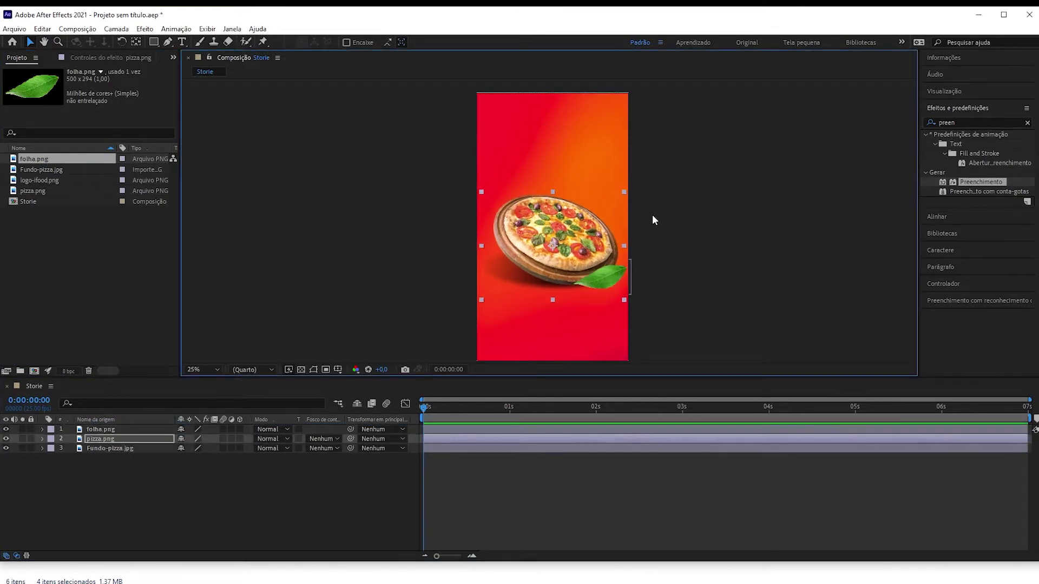
key("Return")
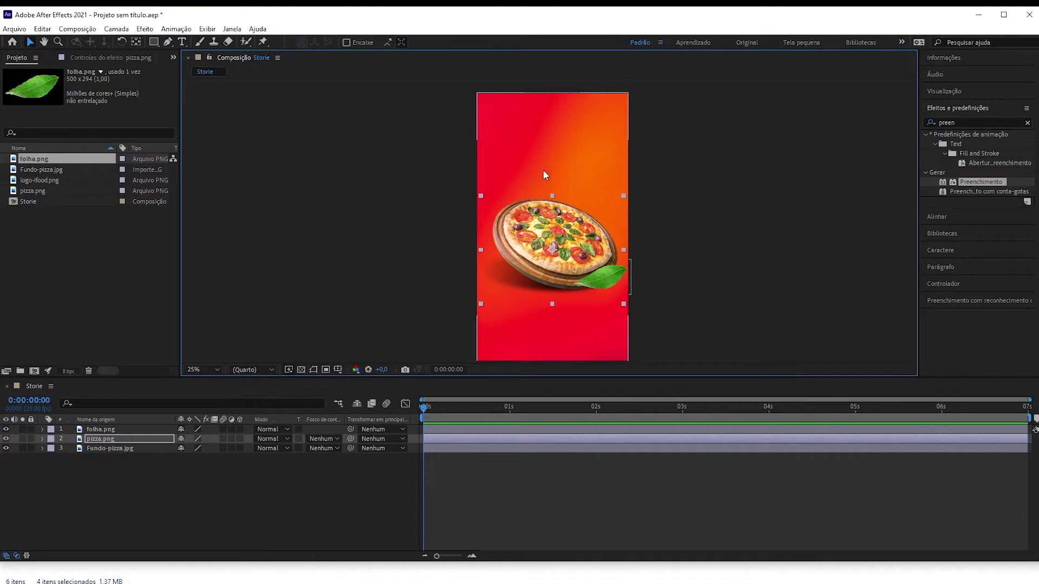
left_click(281, 211)
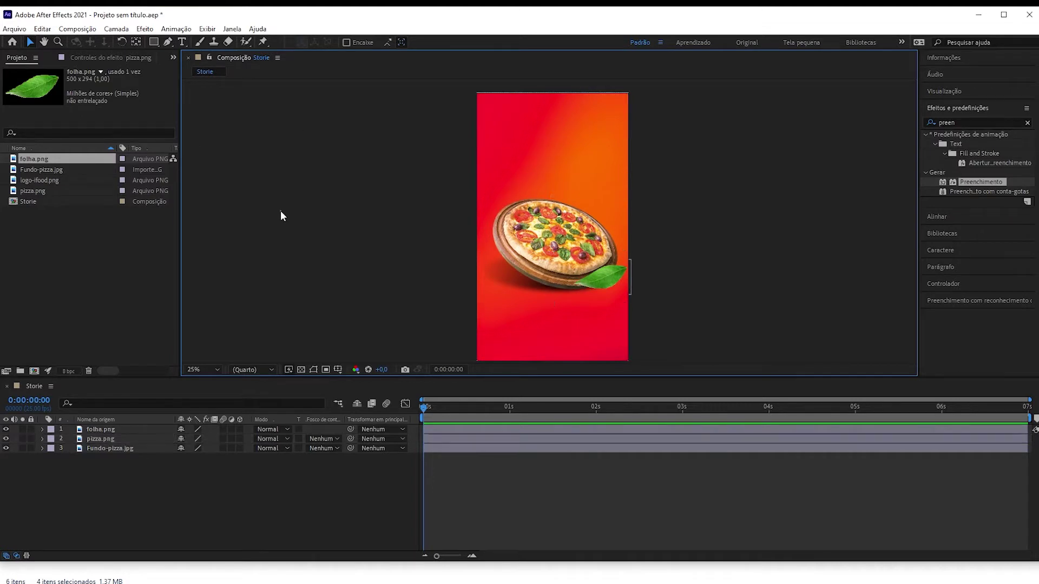
Add a larger PIZZA text layer above the pizza.
left_click(182, 42)
left_click(567, 153)
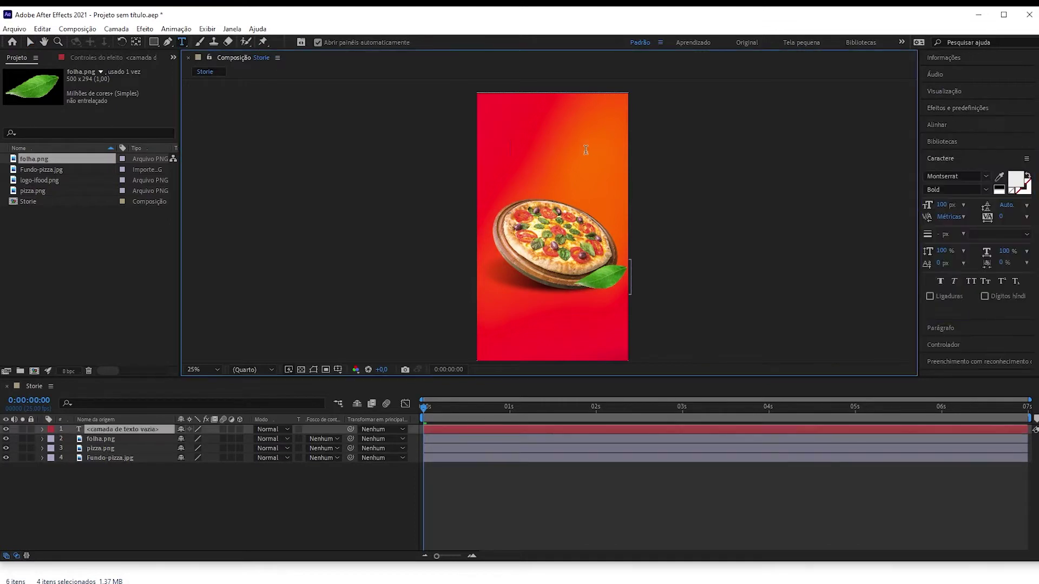
type("PIZZA")
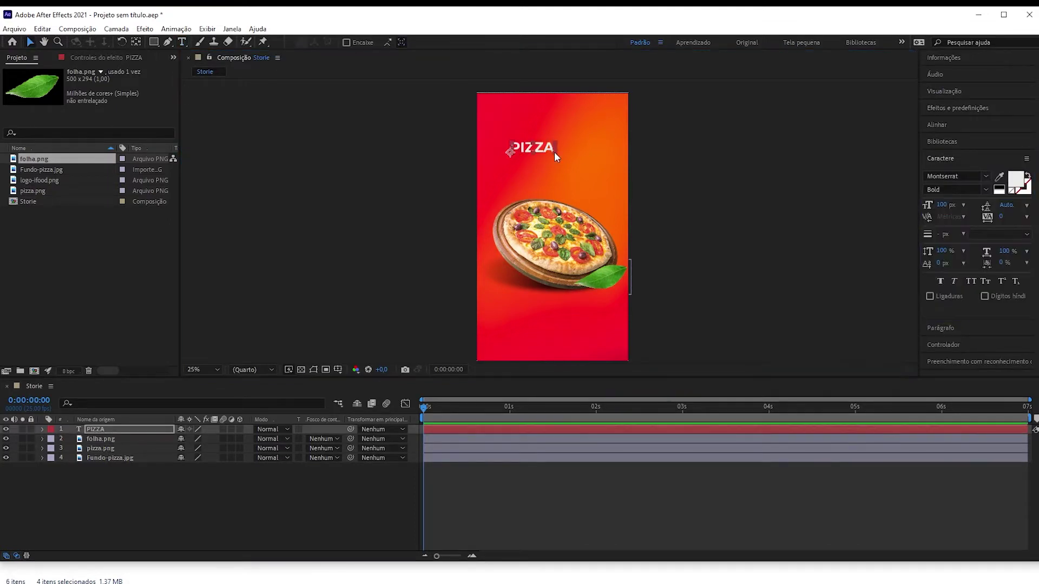
key("Escape")
key("v")
left_click_drag(563, 156, 554, 152)
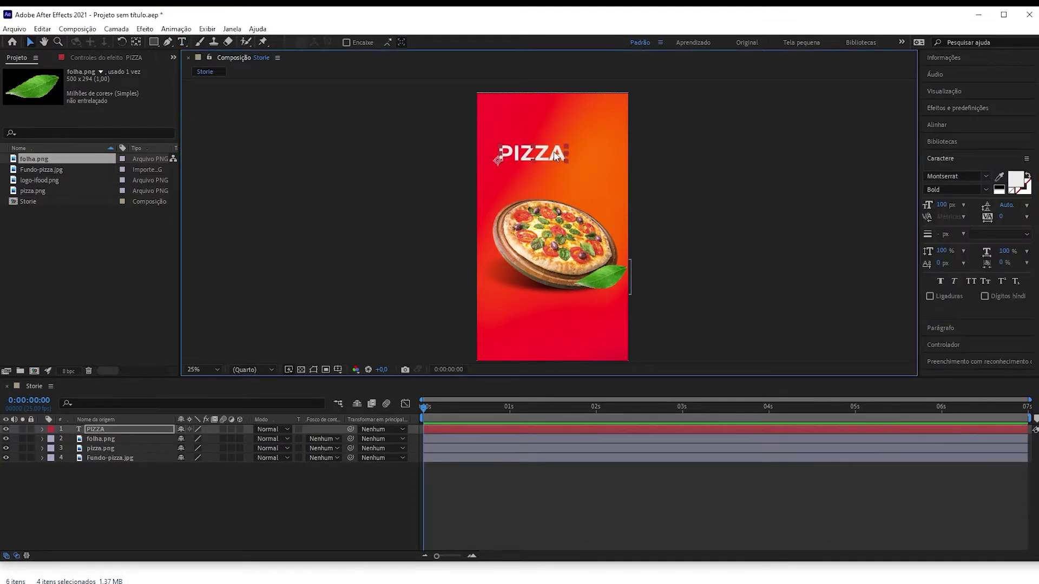
Duplicate the PIZZA text and change the copy to DELIVERY just below it.
key("ctrl+d")
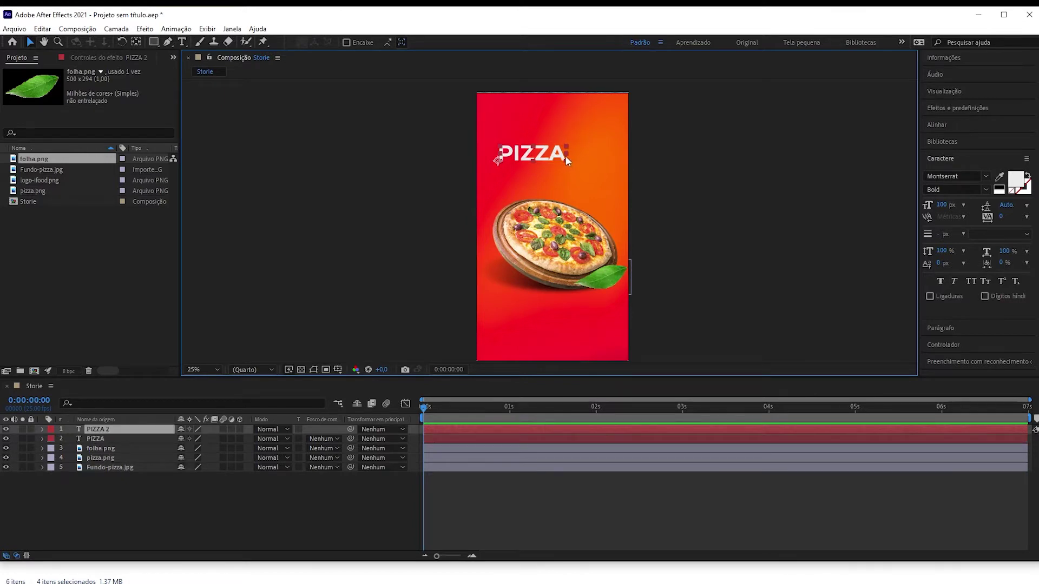
left_click_drag(566, 156, 562, 174)
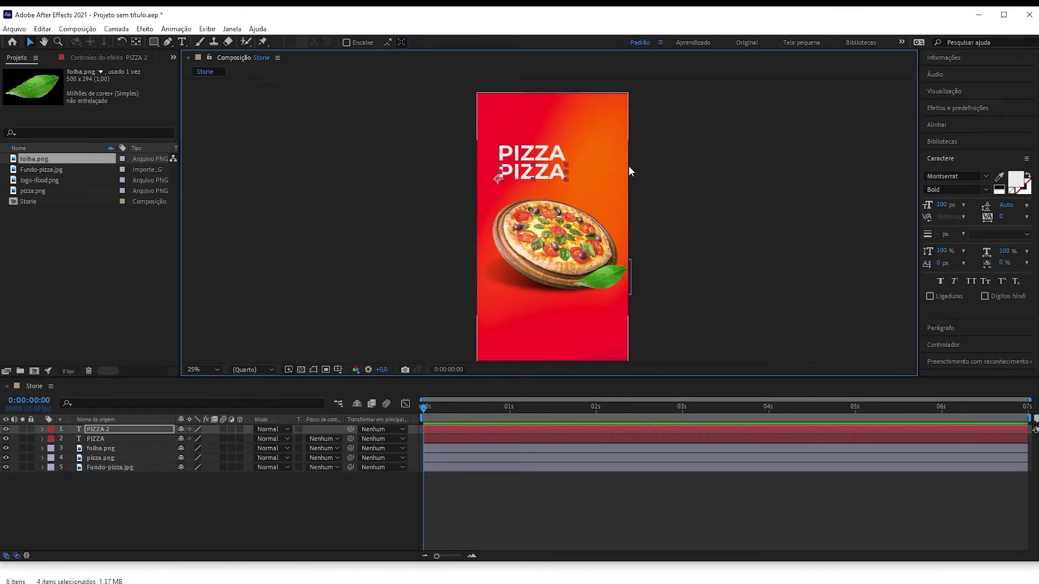
double_click(557, 172)
type("DELIVERY")
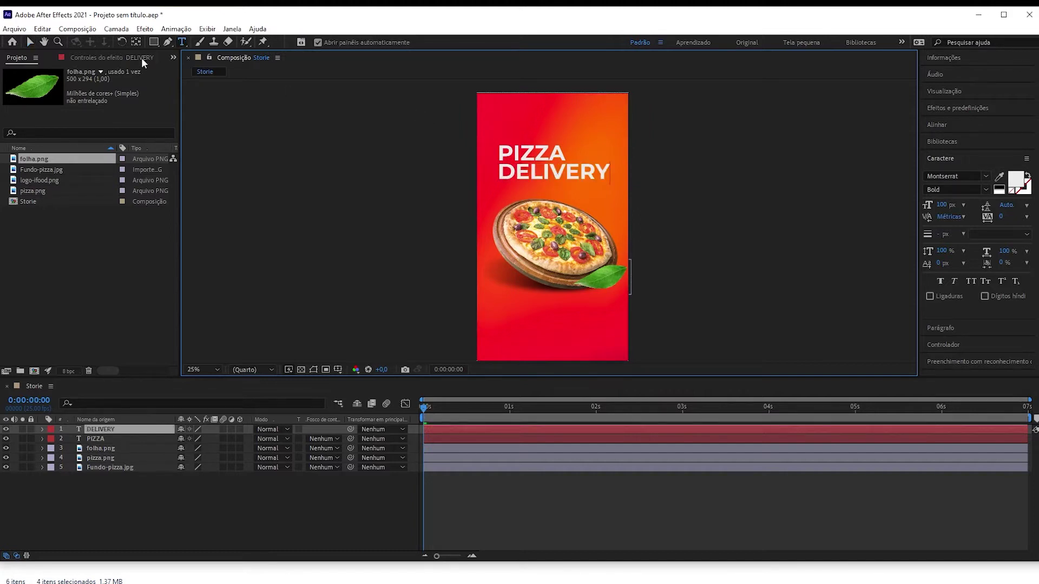
left_click(29, 41)
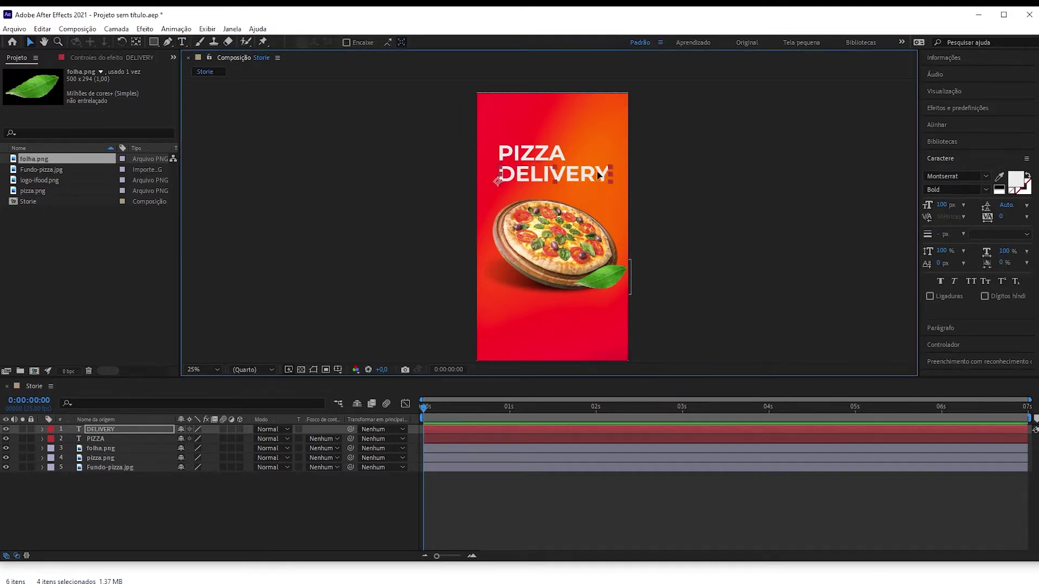
left_click_drag(599, 173, 598, 172)
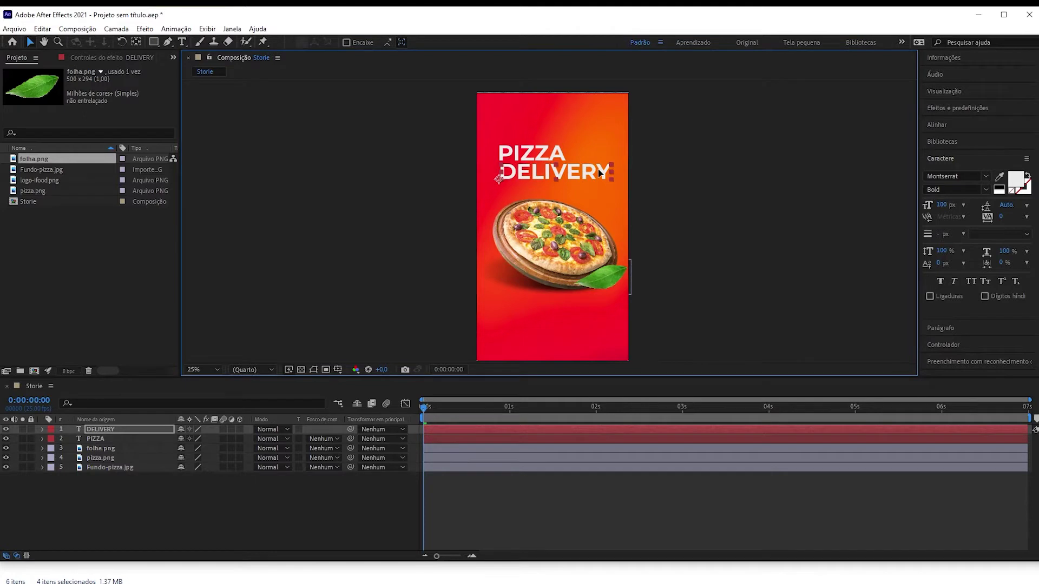
Change the PIZZA title's font weight to Regular.
left_click(537, 143)
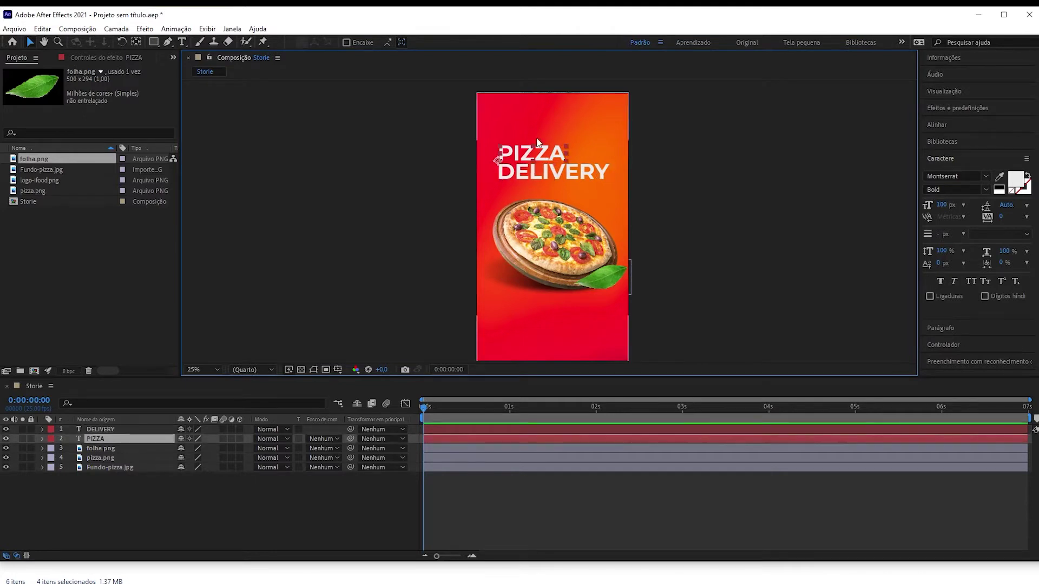
left_click(985, 189)
left_click(956, 199)
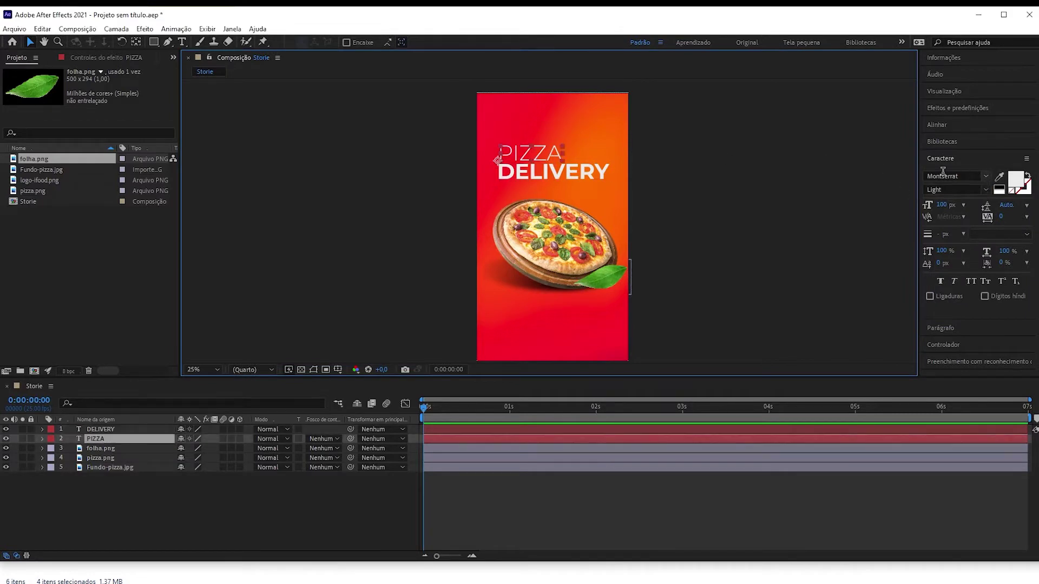
left_click(984, 190)
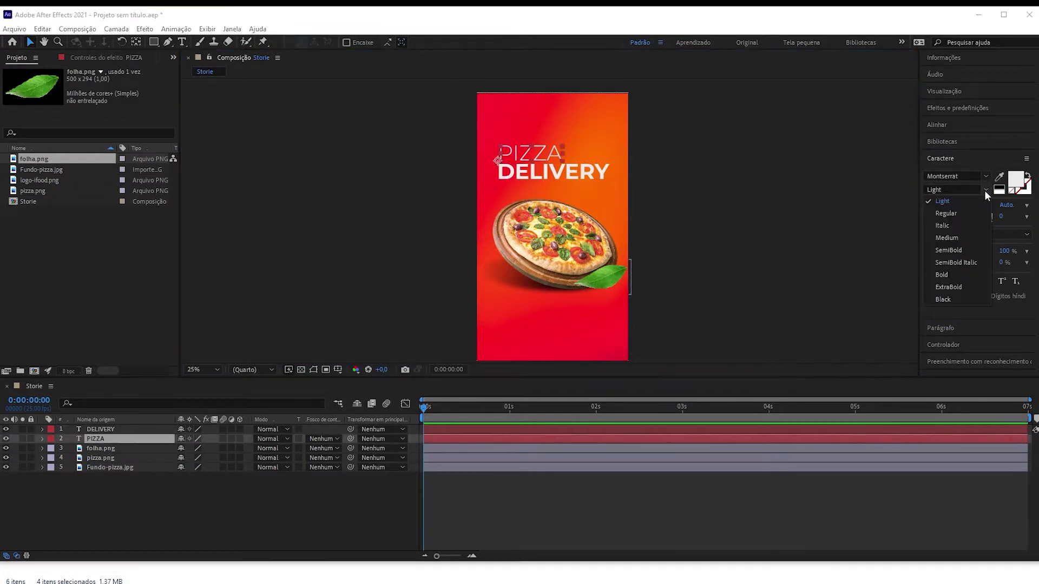
left_click(955, 209)
Move both PIZZA and DELIVERY title lines slightly down and left.
left_click(653, 144)
left_click(573, 170)
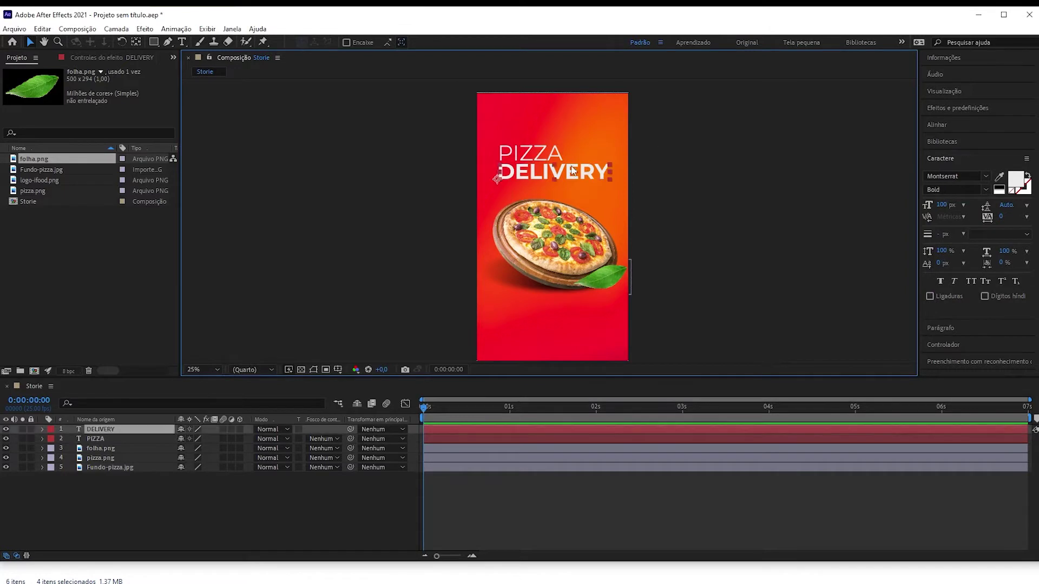
left_click(547, 155, "shift")
left_click_drag(588, 173, 583, 186)
left_click(546, 238)
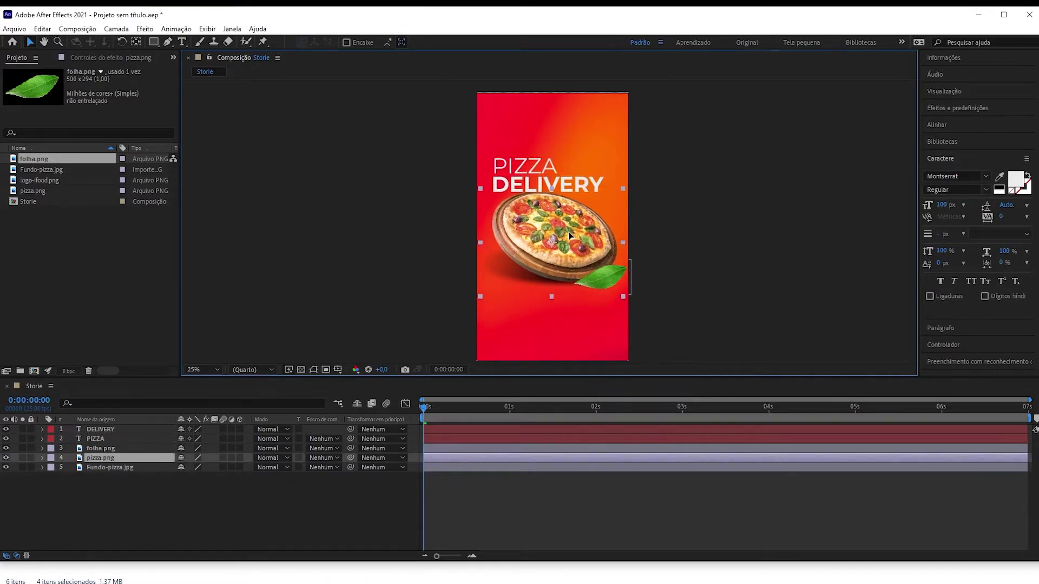
left_click(577, 313)
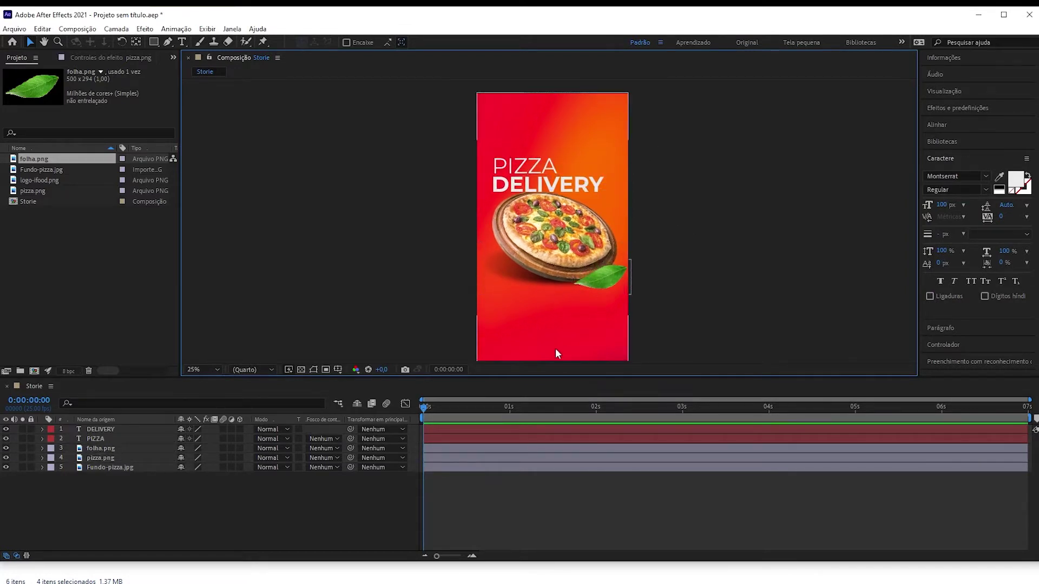
left_click(378, 260)
Add the logo-ifood image to Storie and place it at the bottom of the frame.
left_click(147, 248)
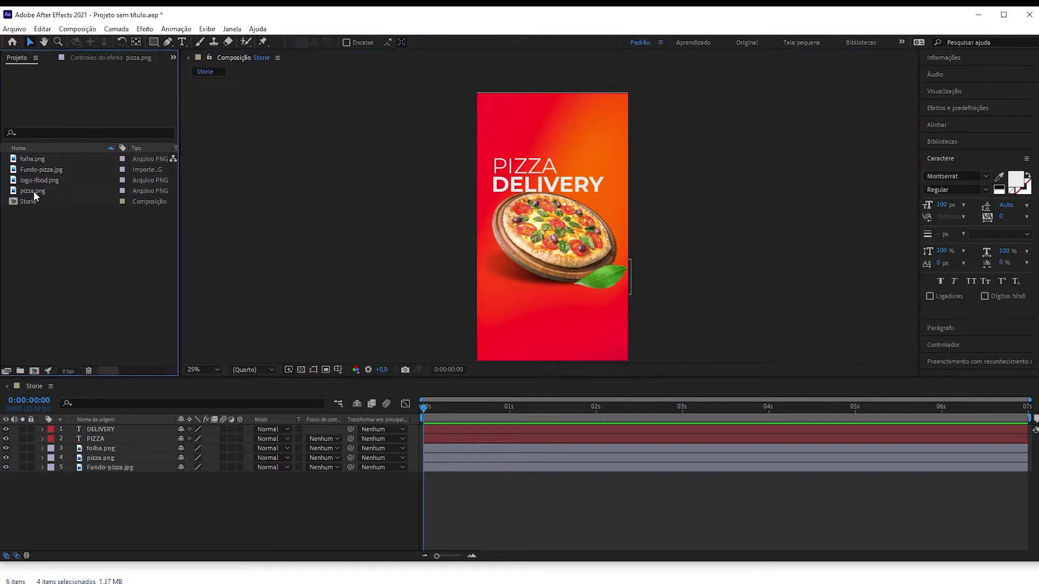
left_click(38, 190)
left_click(43, 170)
left_click_drag(39, 180, 116, 430)
left_click_drag(568, 217, 567, 321)
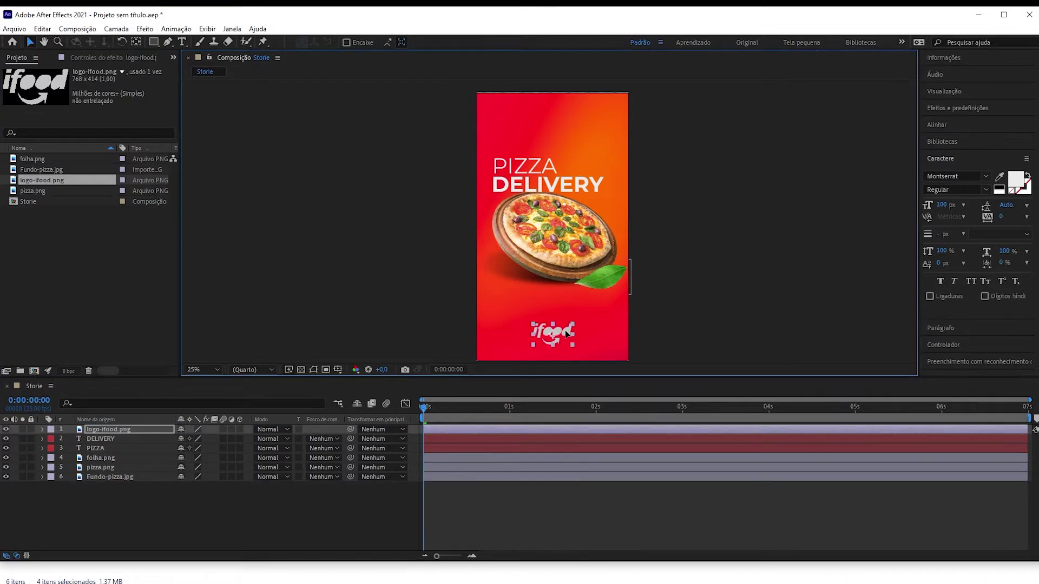
scroll(565, 323, "up", 6)
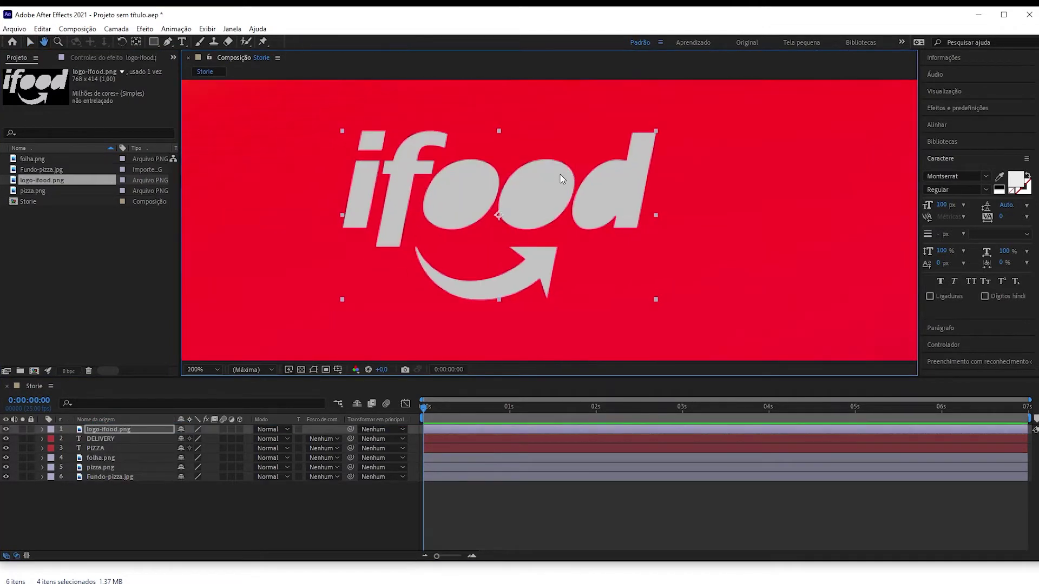
scroll(556, 257, "down", 2)
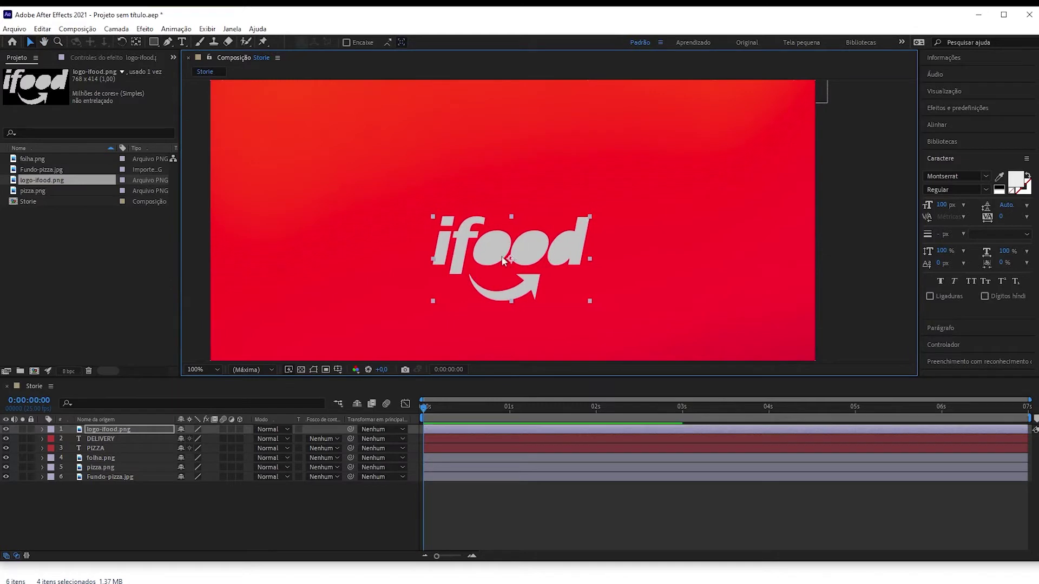
scroll(556, 256, "down", 2)
scroll(547, 243, "up", 2)
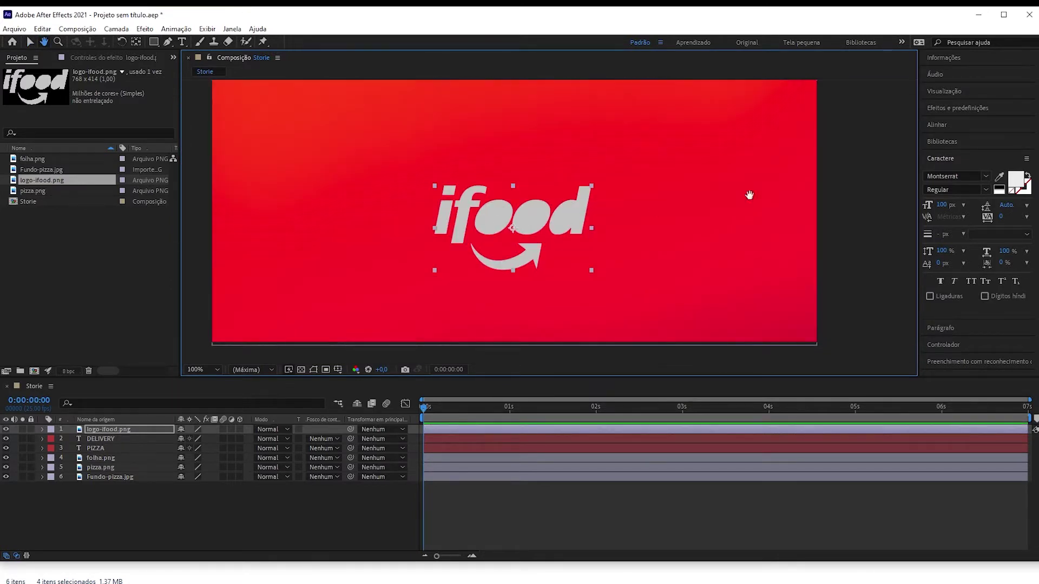
Apply the Preenchimento fill effect to the ifood logo.
left_click(945, 109)
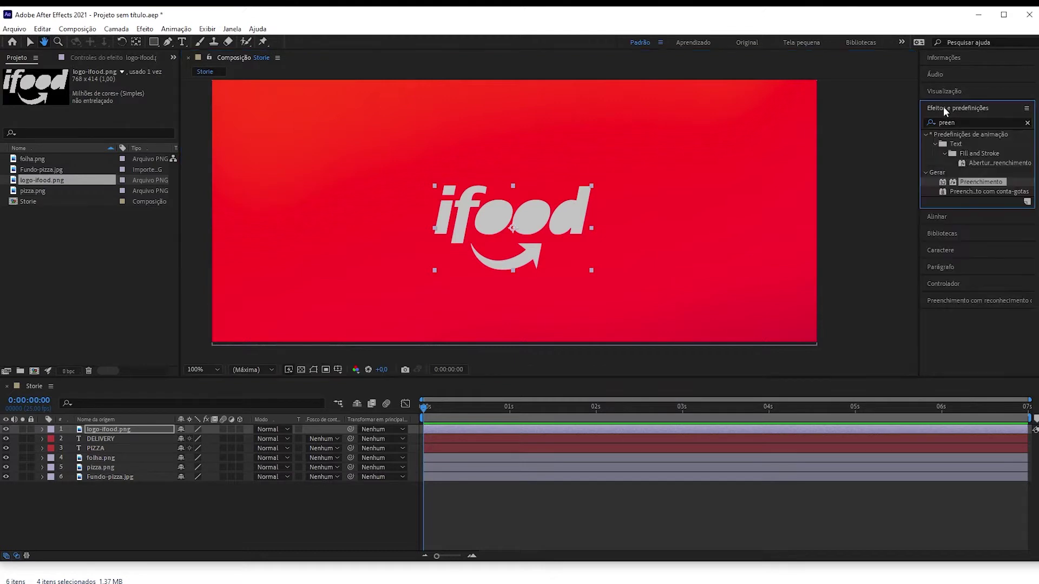
left_click(967, 123)
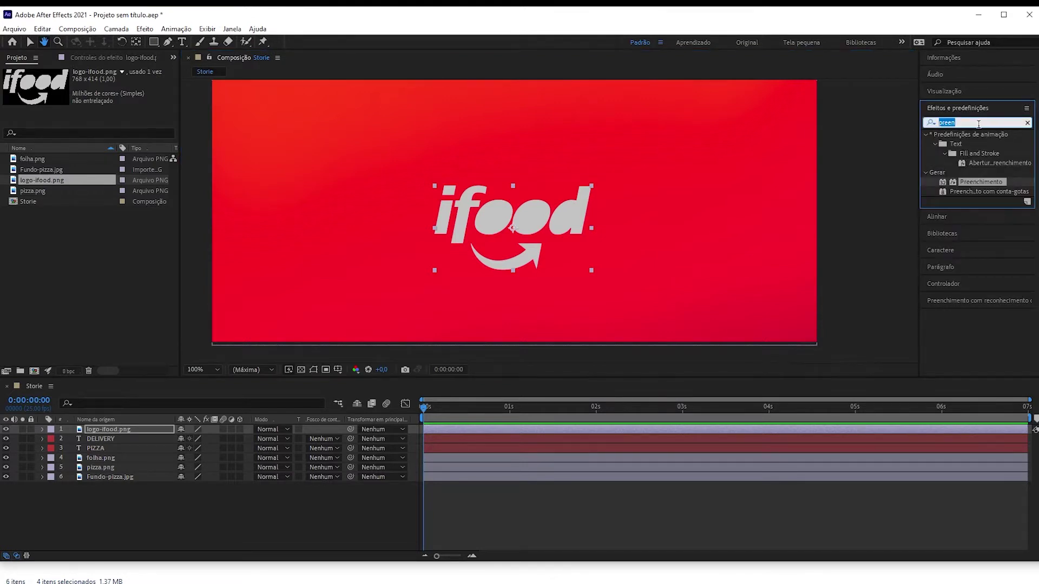
type("Preench")
key("Return")
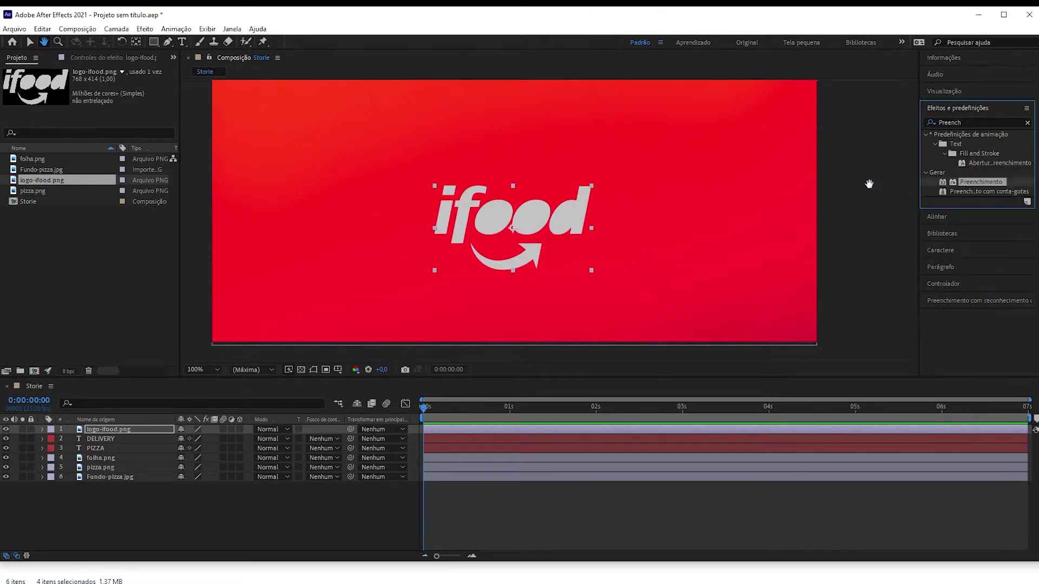
left_click(29, 42)
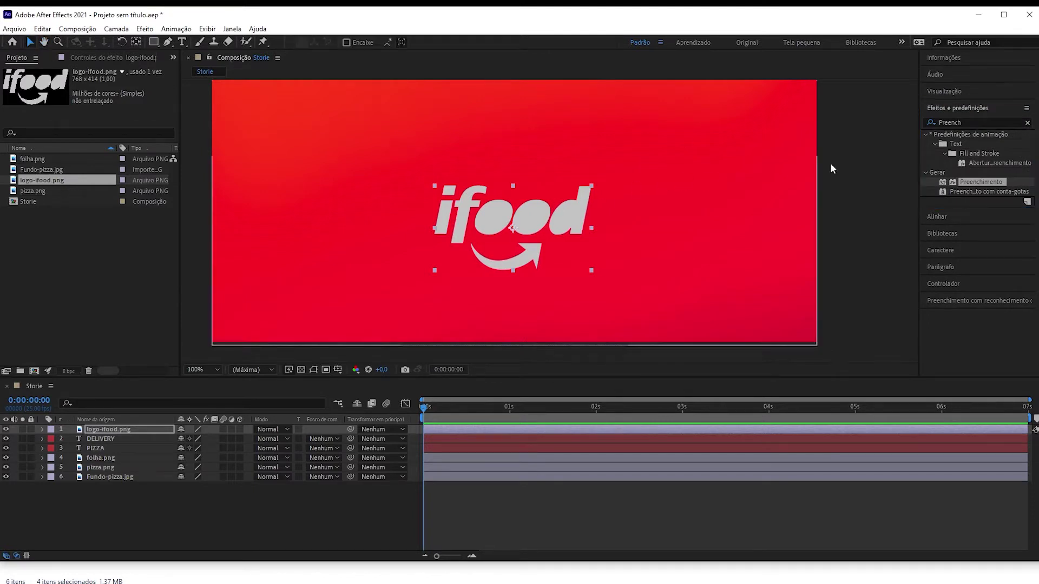
left_click_drag(980, 182, 521, 211)
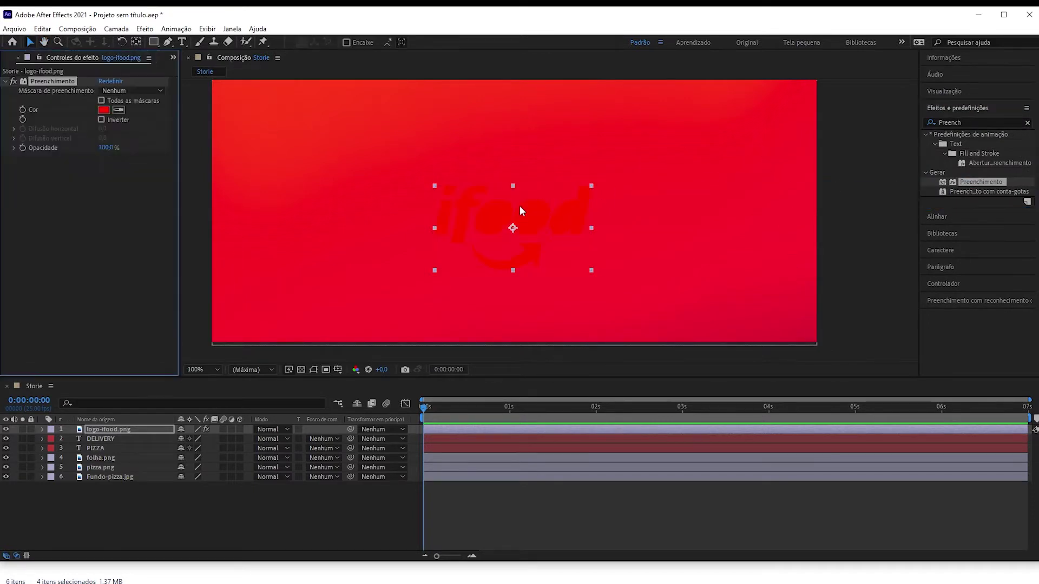
Set the Preenchimento fill colour (Cor) to white.
left_click(103, 110)
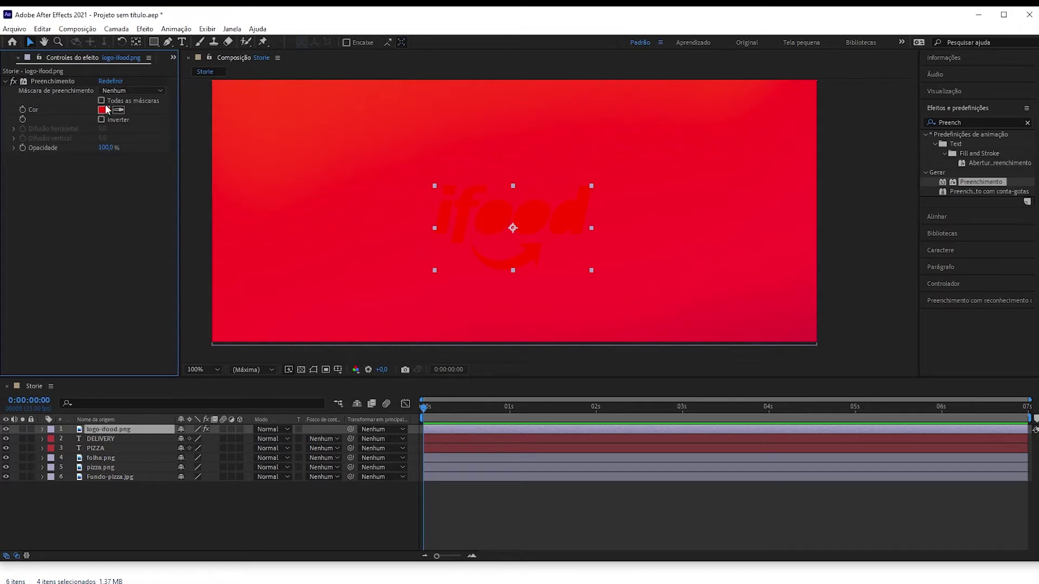
left_click(103, 109)
left_click_drag(510, 261, 398, 231)
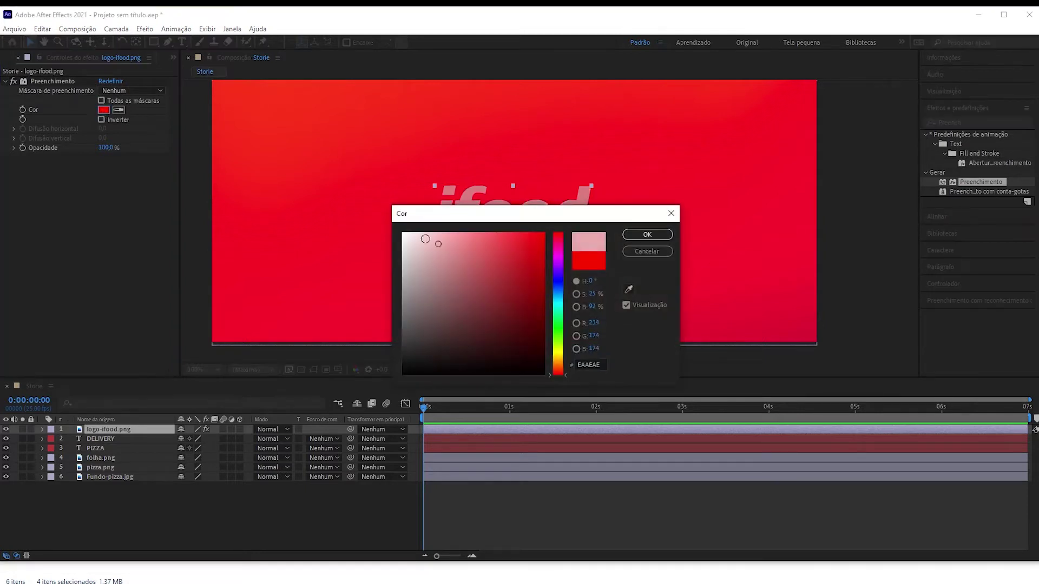
left_click(647, 235)
scroll(503, 216, "down", 6)
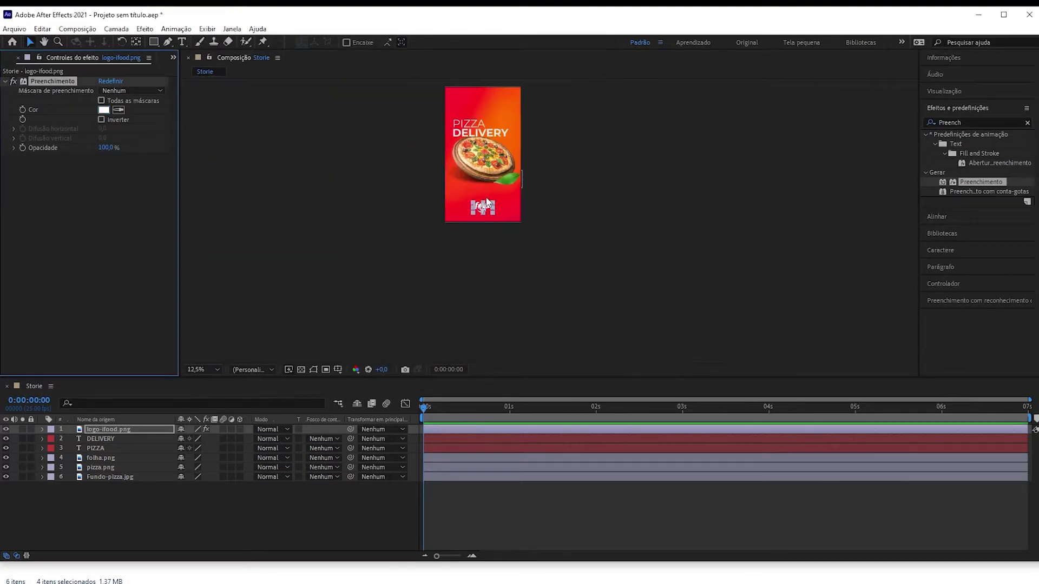
scroll(503, 216, "up", 2)
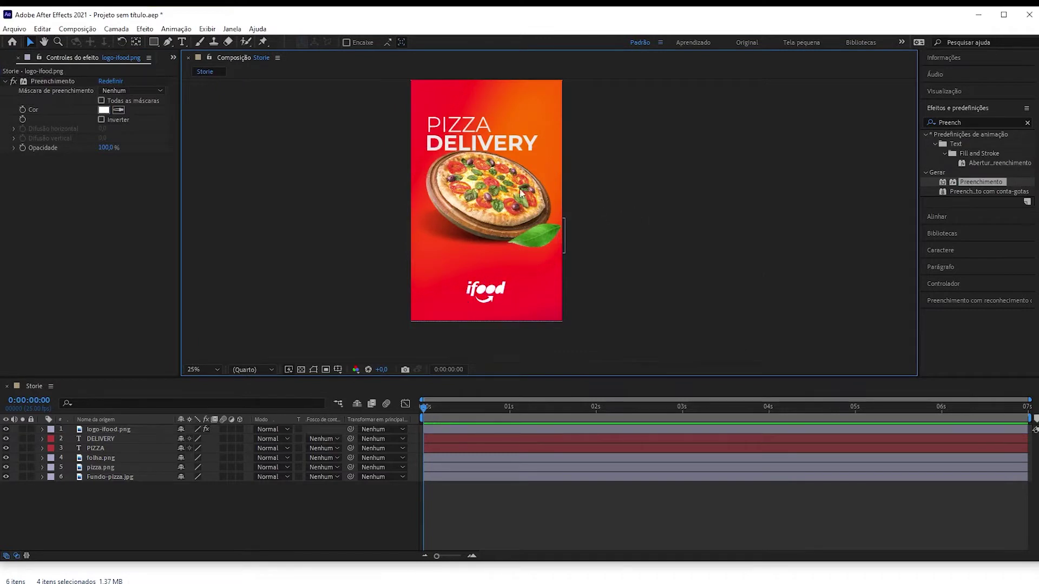
scroll(492, 177, "up", 2)
scroll(492, 177, "down", 1)
scroll(487, 226, "down", 1)
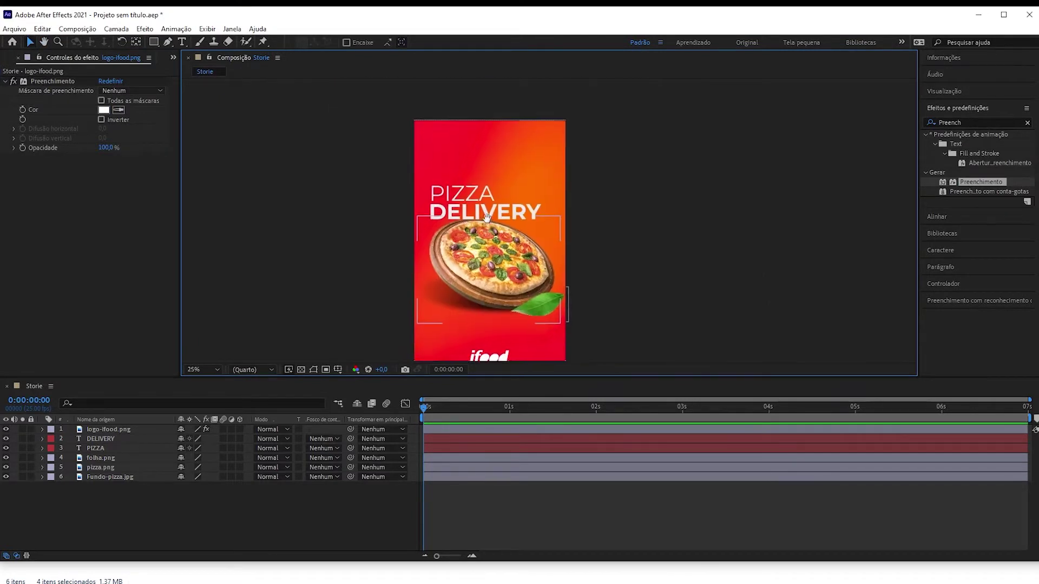
Duplicate the folha leaf with Ctrl+D and move the copy to the pizza's lower left.
left_click(528, 286)
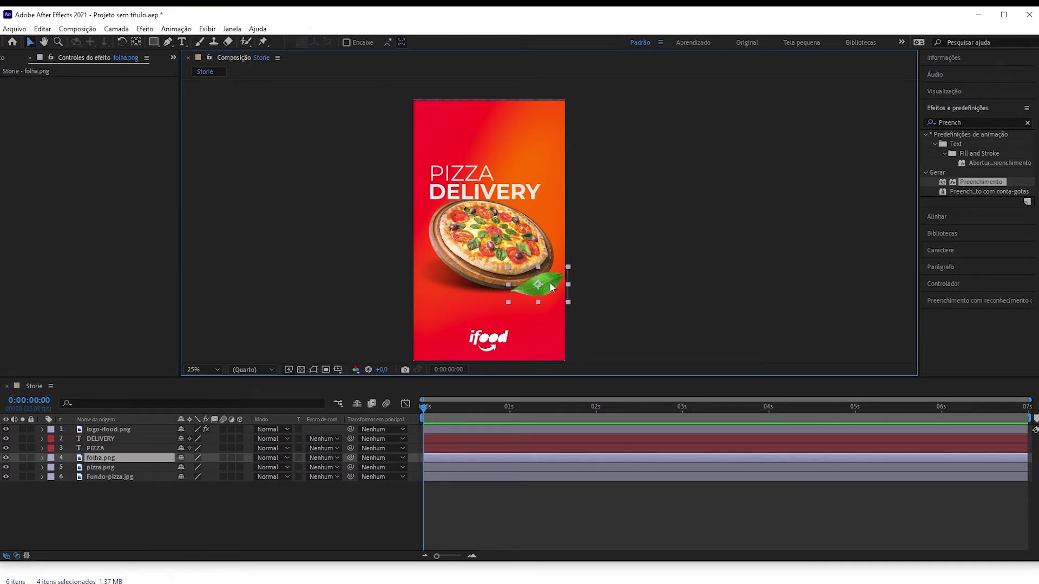
key("ctrl+d")
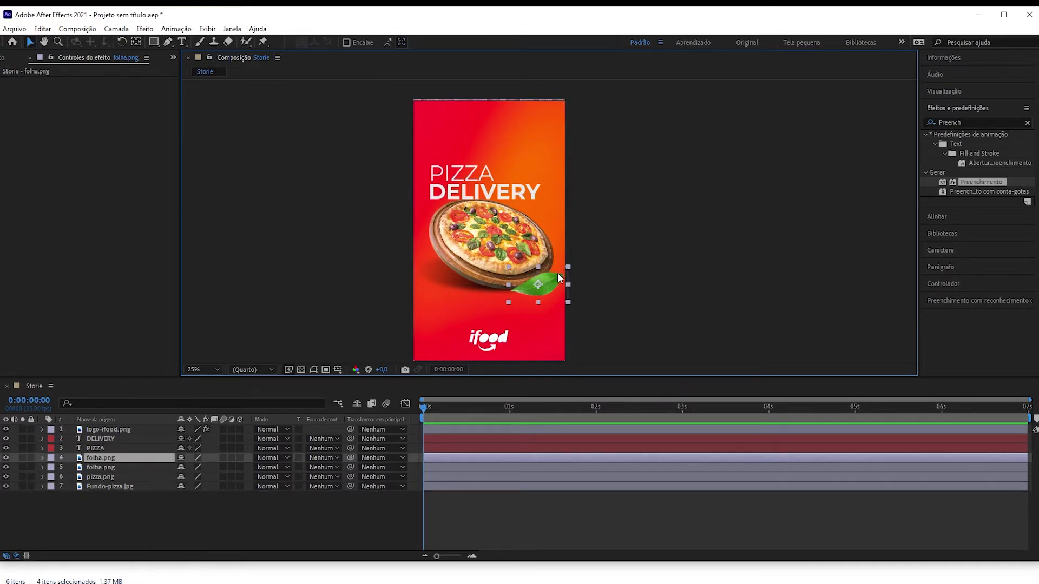
mouse_move(553, 280)
left_mouse_down()
mouse_move(419, 291)
mouse_move(416, 270)
left_mouse_up()
key("Return")
scroll(622, 255, "down", 1)
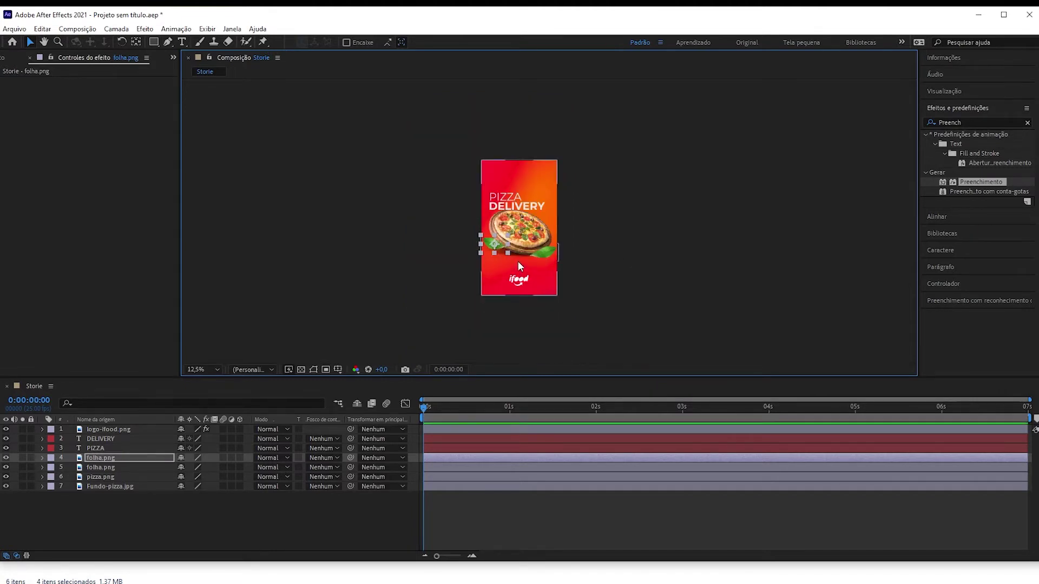
scroll(517, 260, "up", 1)
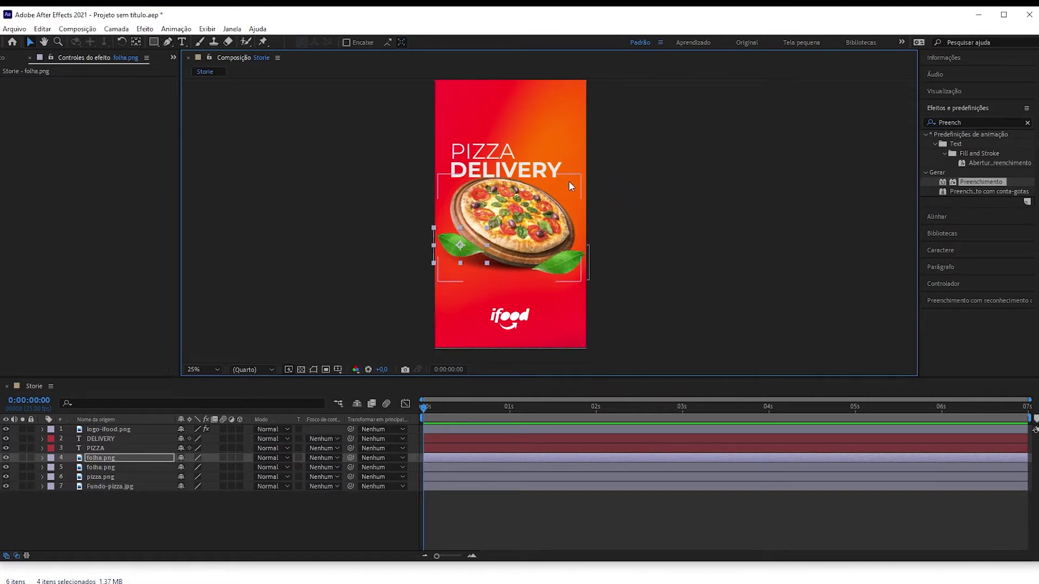
scroll(490, 149, "up", 1)
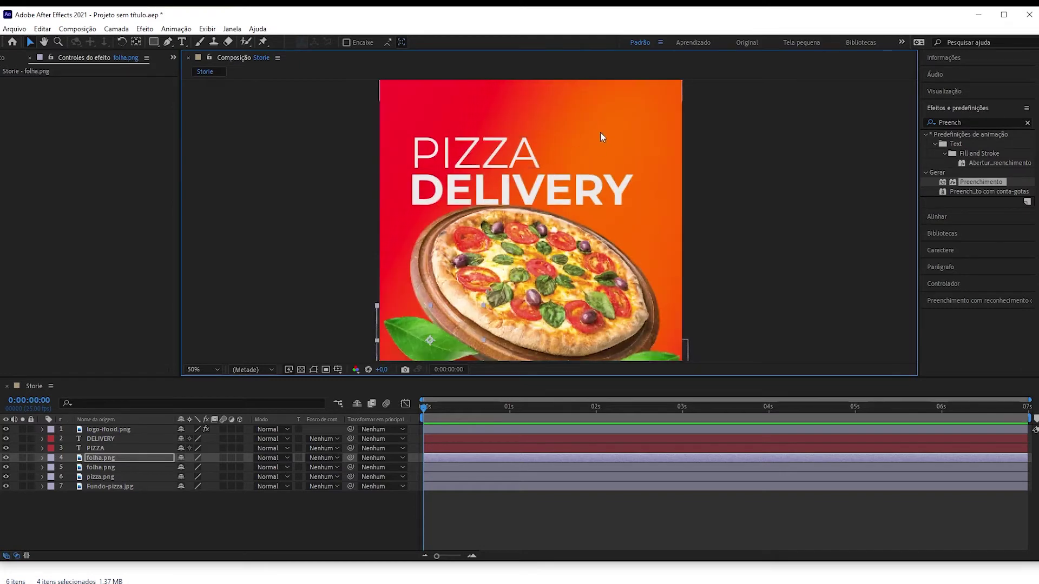
mouse_move(599, 132)
left_mouse_down()
mouse_move(577, 209)
mouse_move(508, 155)
mouse_move(493, 178)
left_mouse_up()
scroll(577, 208, "up", 1)
scroll(508, 155, "down", 1)
scroll(489, 181, "up", 1)
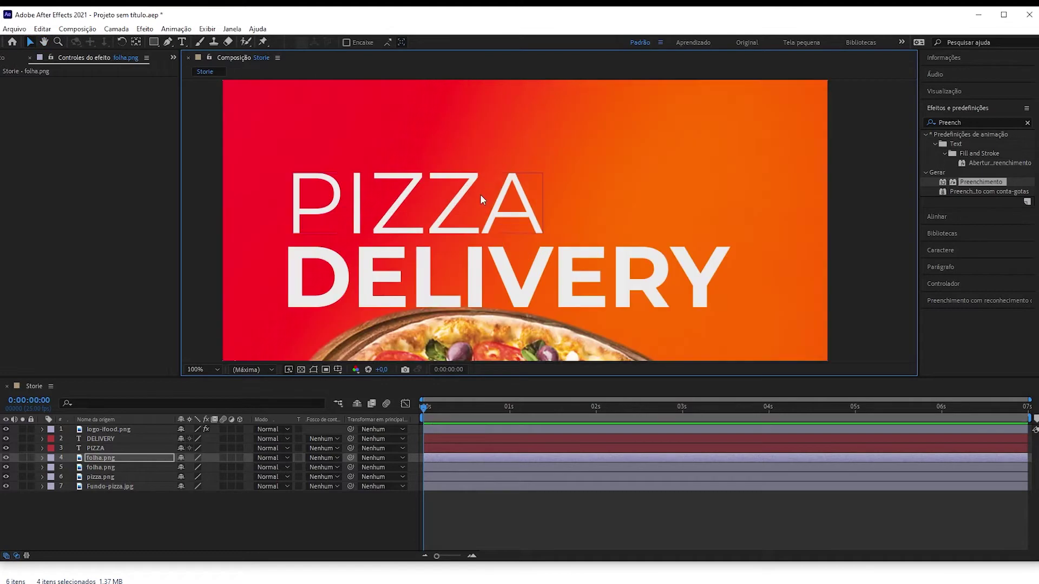
left_click(476, 193)
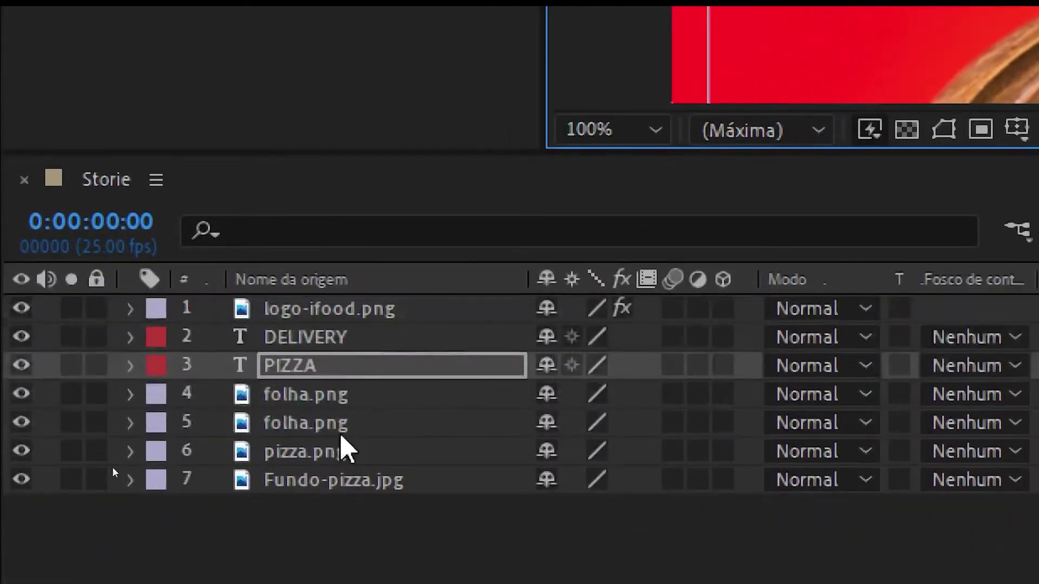
Set a Position keyframe on the PIZZA text at frame 13 (101,570).
left_click(332, 342)
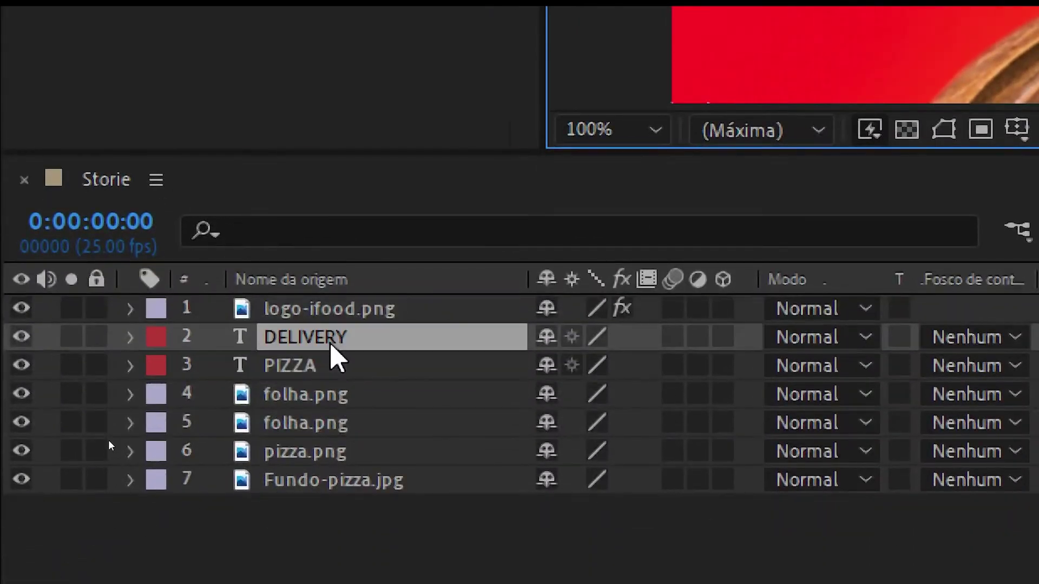
left_click(318, 366)
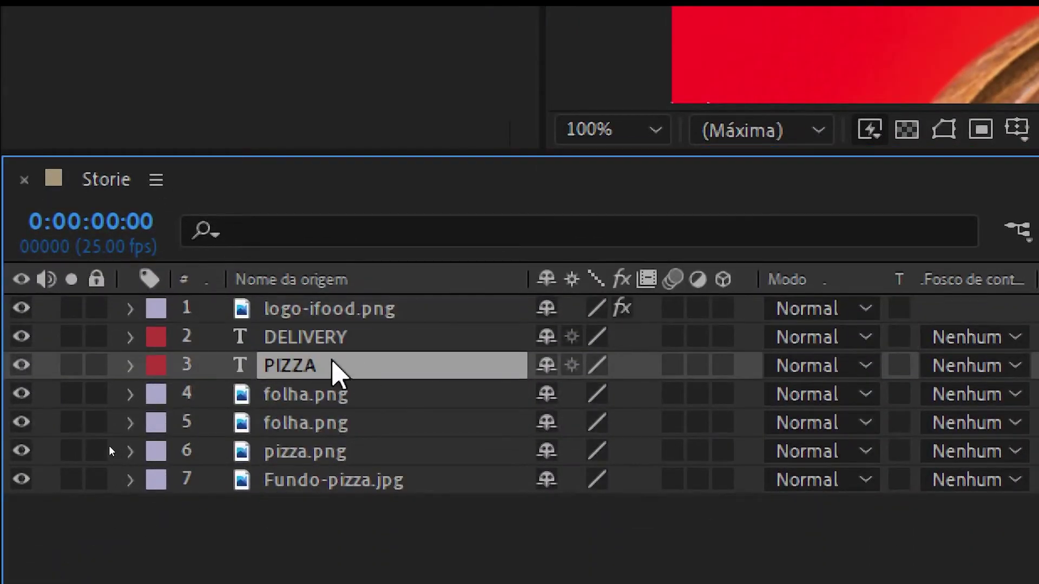
key("p")
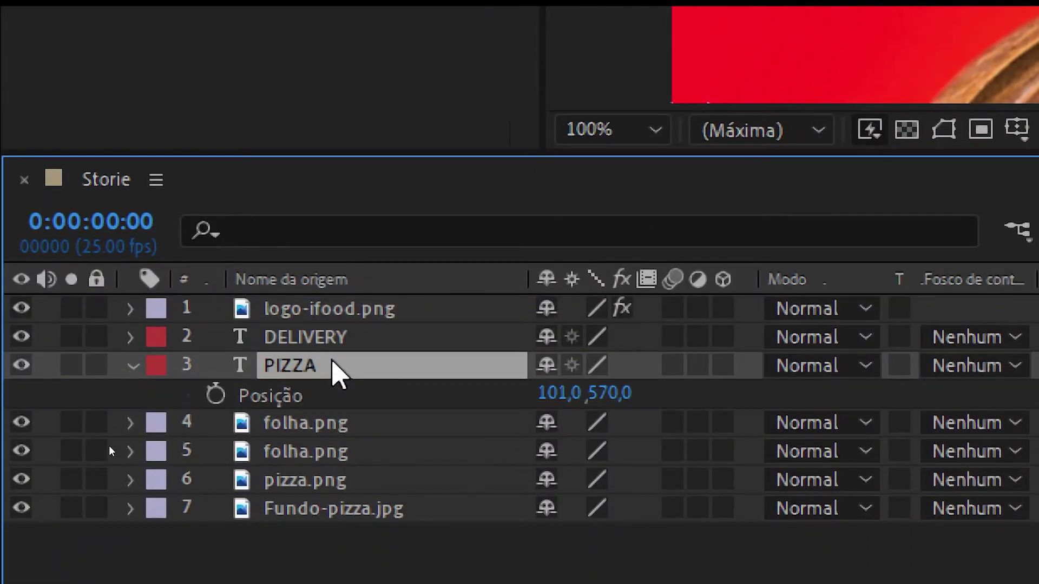
key("super+minus")
key("super+minus")
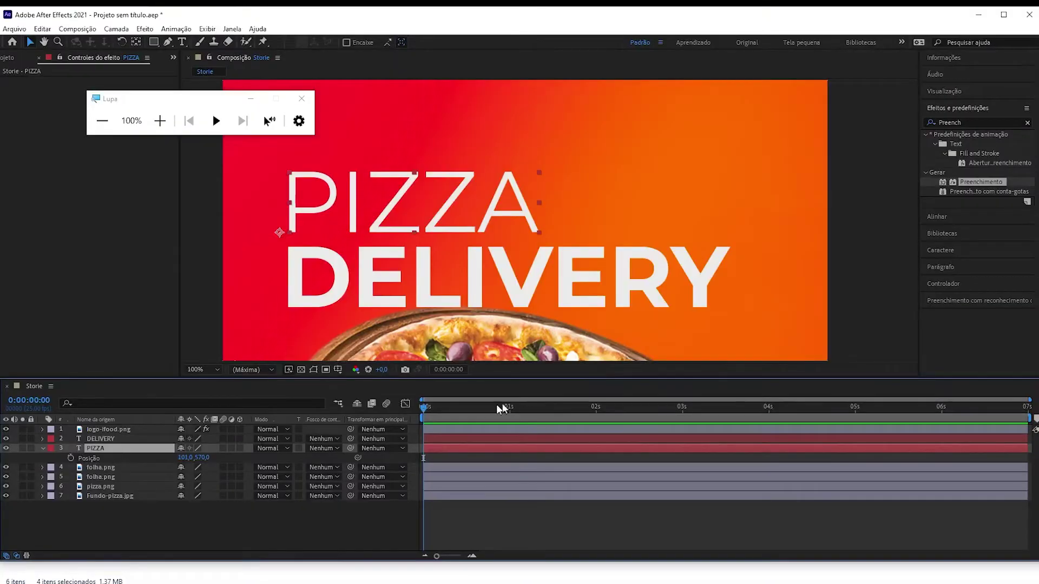
left_click_drag(436, 412, 464, 412)
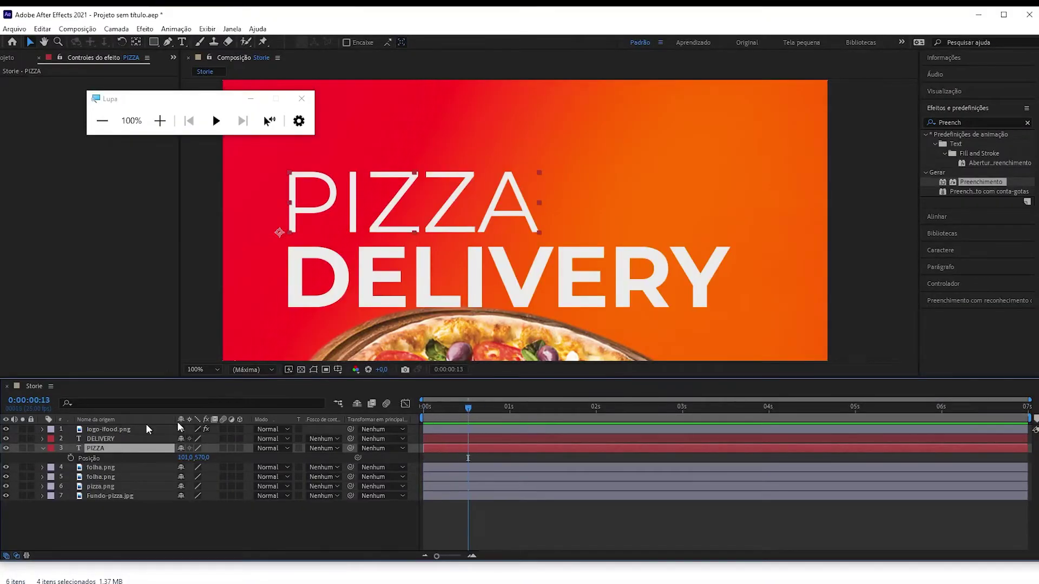
left_click(70, 458)
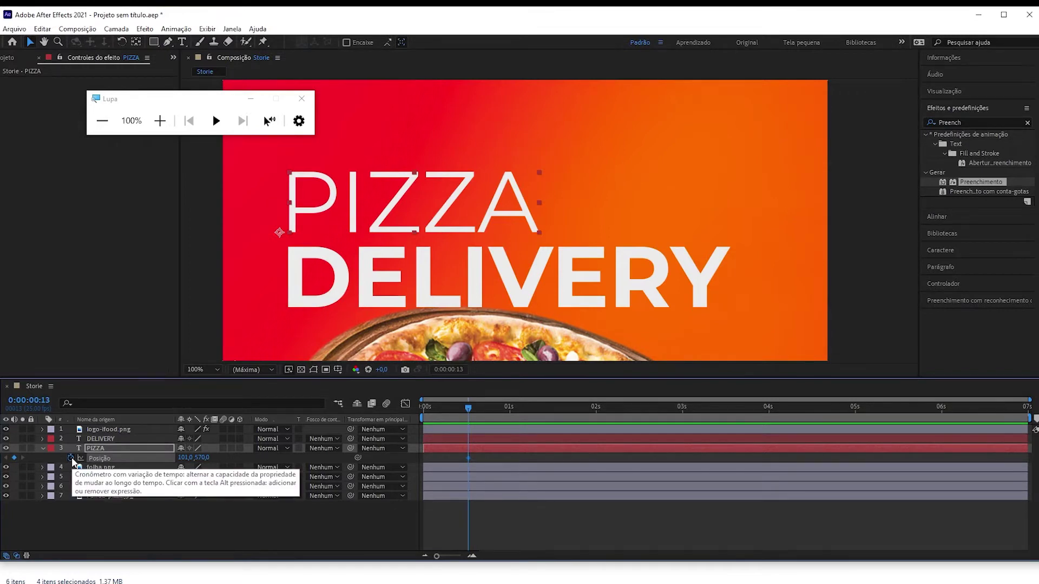
At frame 0, move PIZZA off the left edge (-479,570) and preview the slide-in.
scroll(472, 231, "down", 2)
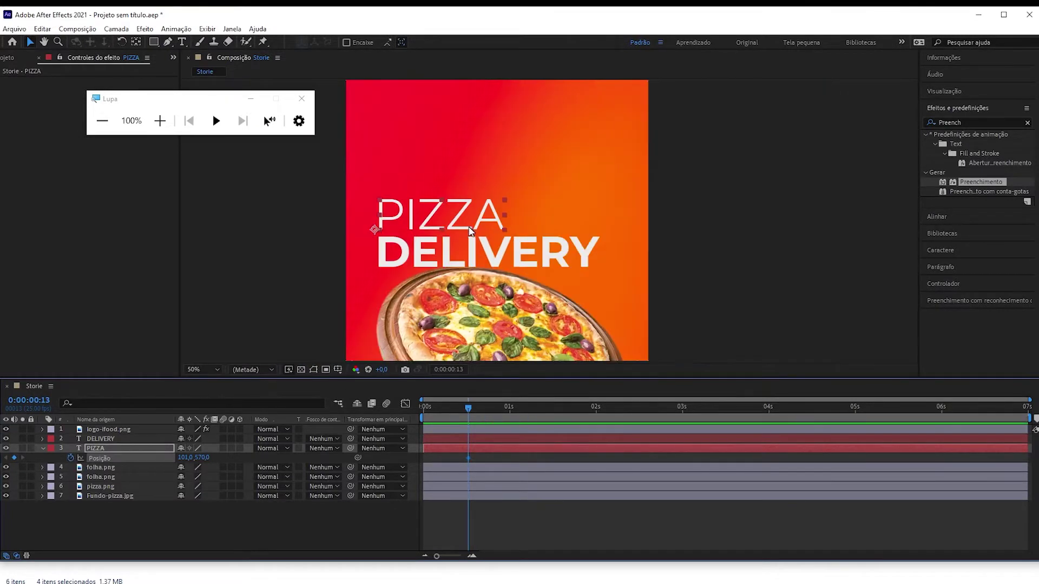
scroll(463, 210, "up", 2)
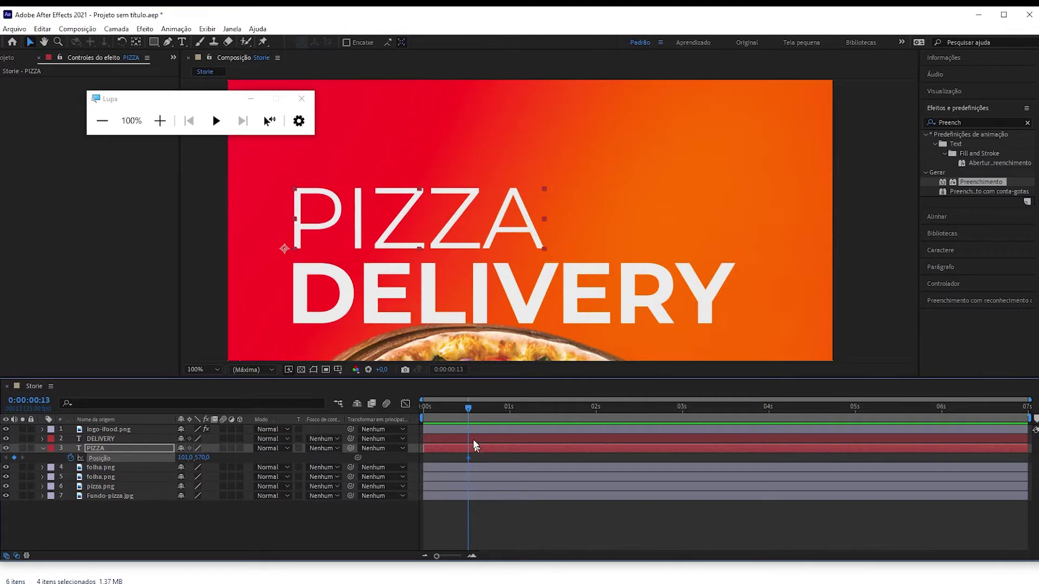
left_click_drag(469, 411, 422, 411)
scroll(487, 238, "down", 2)
left_click_drag(489, 242, 332, 242)
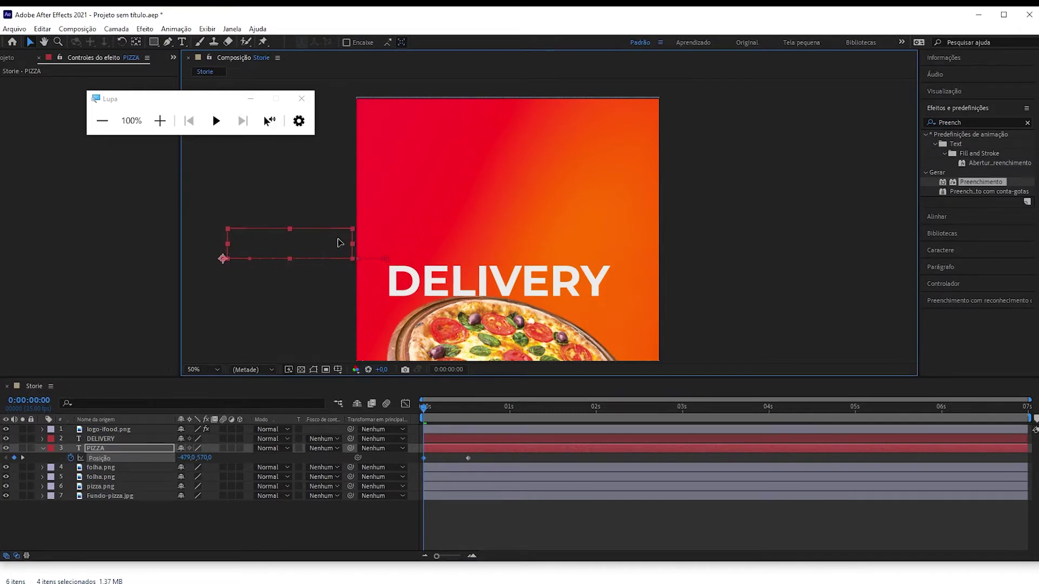
key("space")
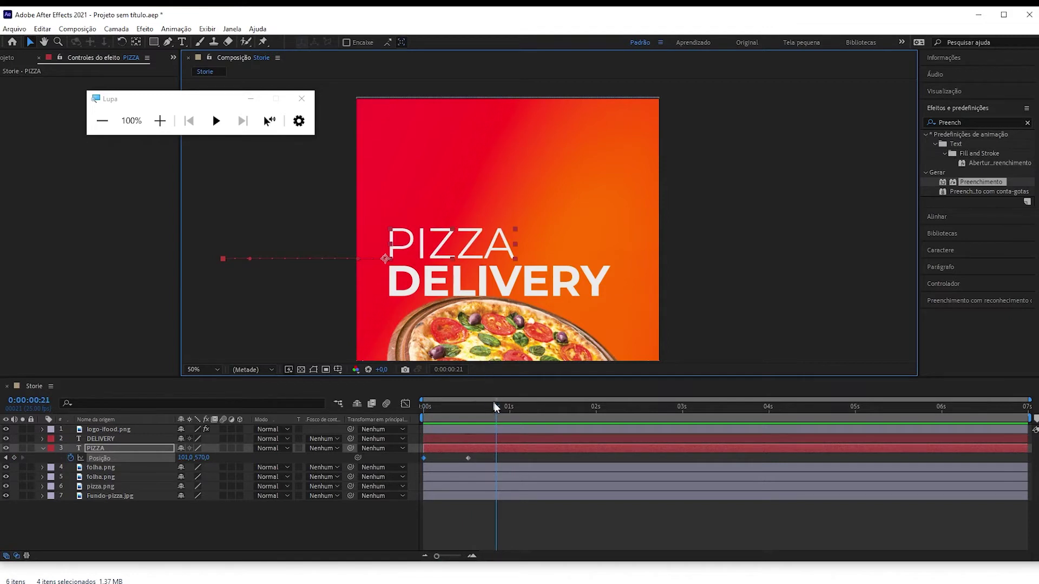
left_click(446, 407)
key("space")
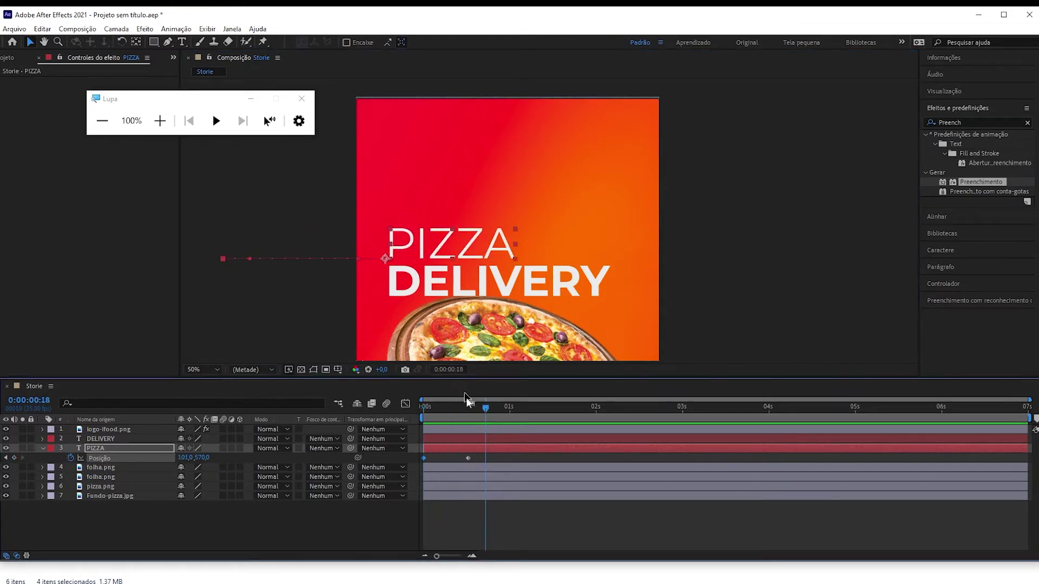
left_click_drag(474, 407, 469, 406)
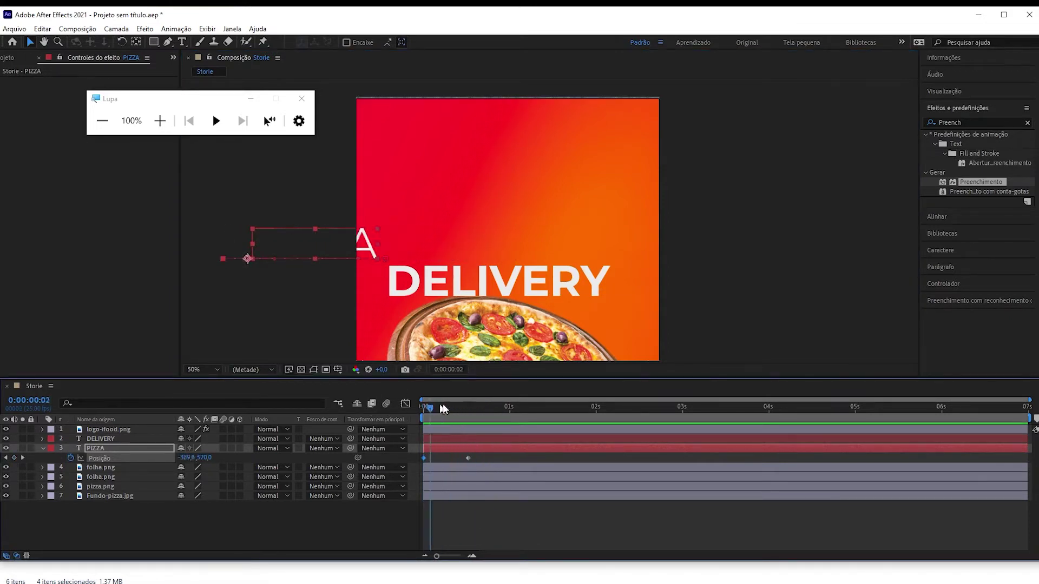
Keyframe DELIVERY's position at frame 13 (104,704), starting off-frame right at 1104,704.
left_click(395, 286)
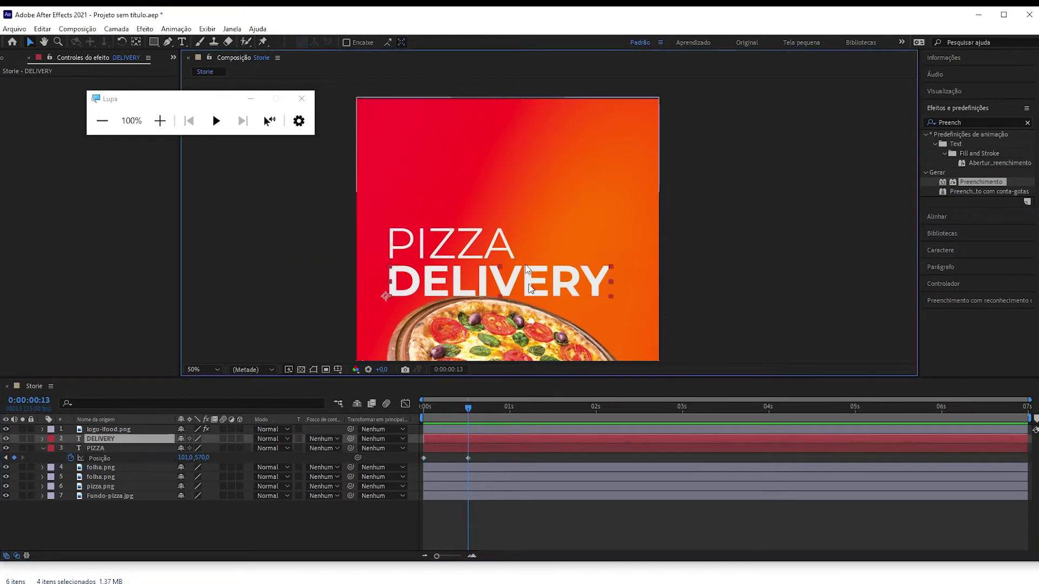
key("p")
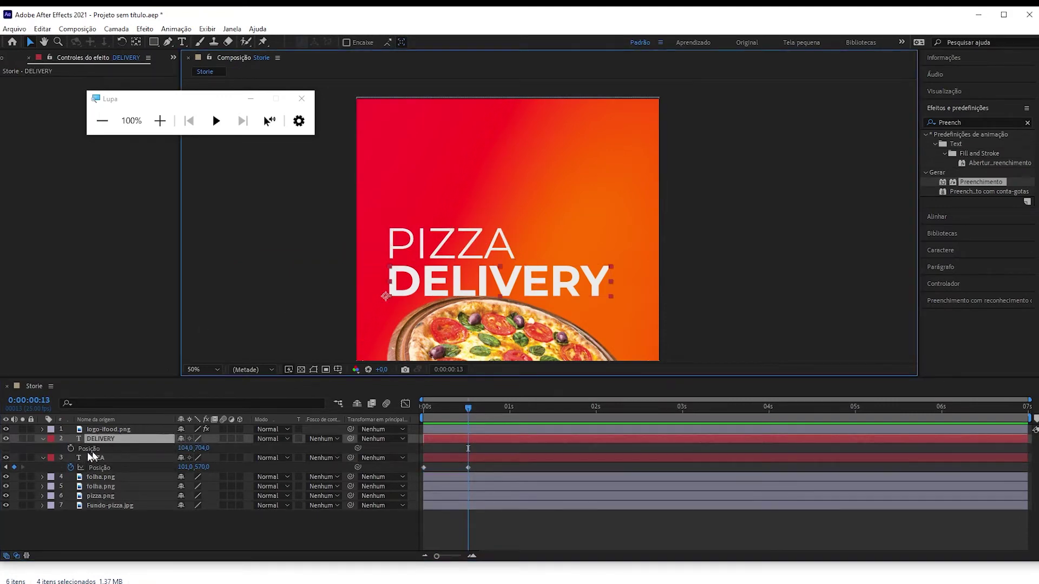
left_click(71, 448)
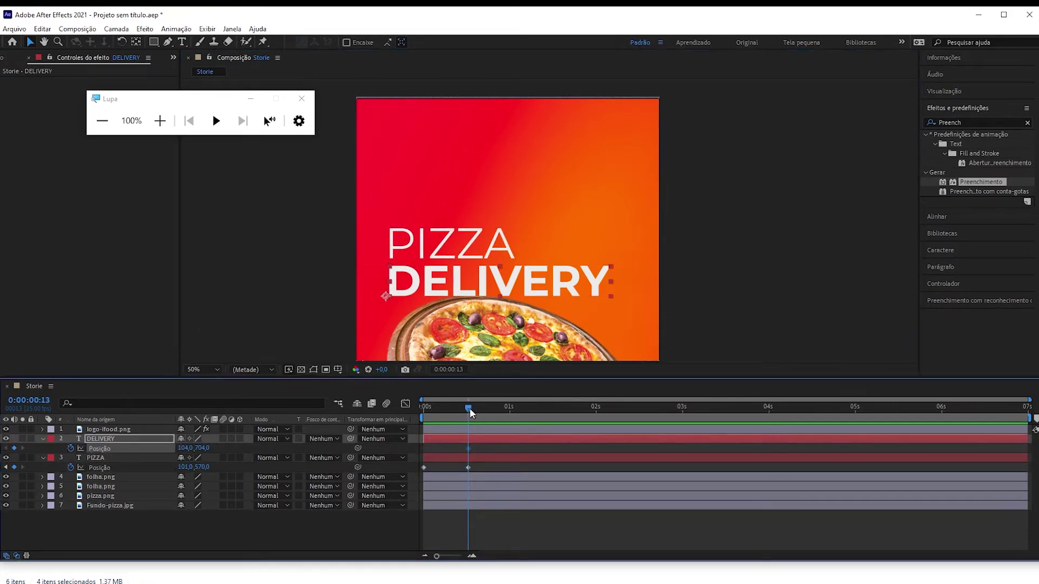
left_click_drag(469, 407, 338, 408)
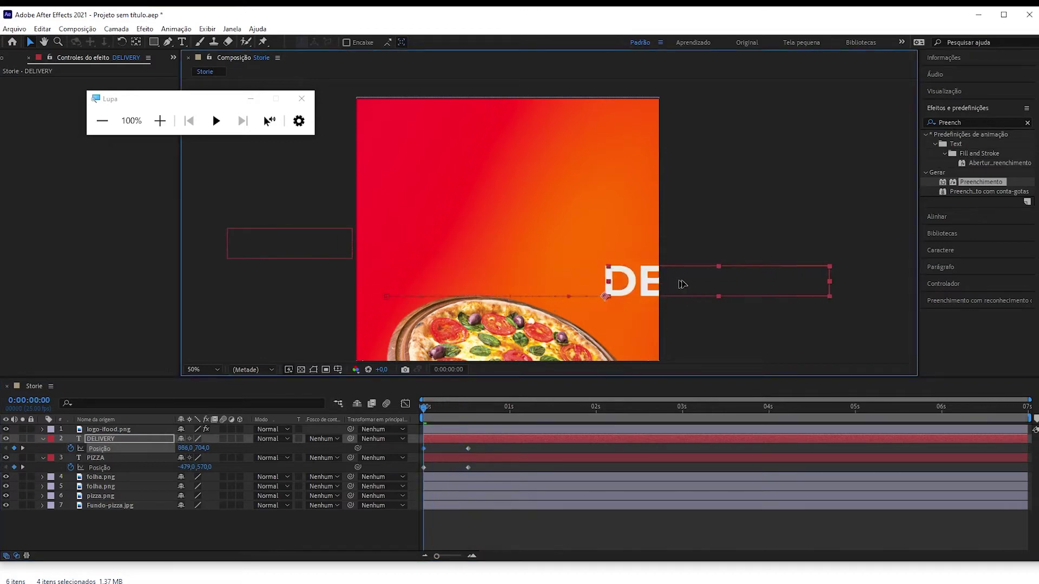
left_click_drag(468, 285, 708, 281)
key("ctrl+z")
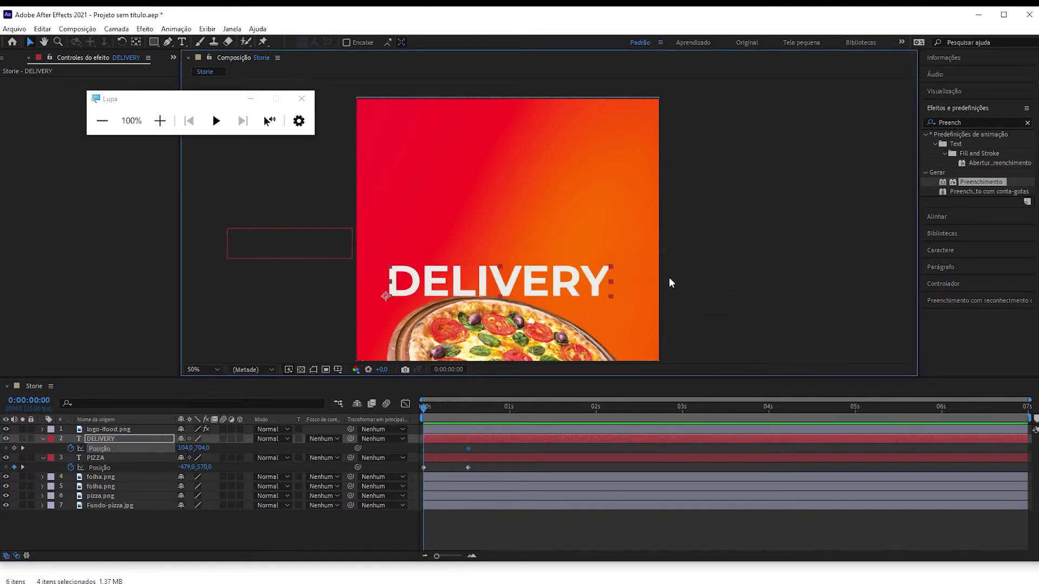
mouse_move(527, 297)
left_mouse_down()
mouse_move(581, 273)
mouse_move(586, 298)
mouse_move(602, 308)
mouse_move(576, 293)
mouse_move(809, 297)
left_mouse_up()
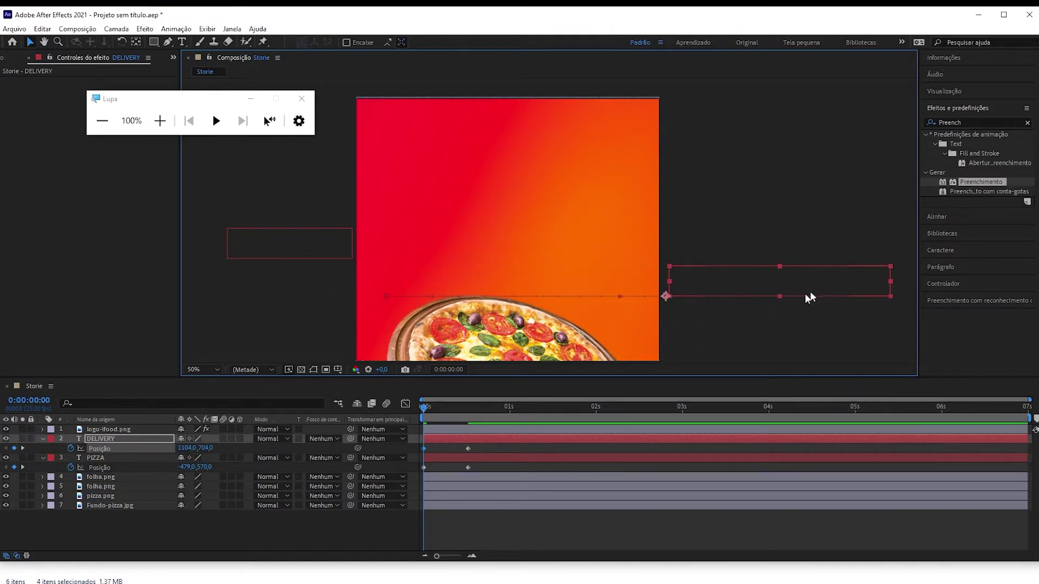
Scrub ahead to check both title words land in place.
left_click_drag(460, 417, 506, 411)
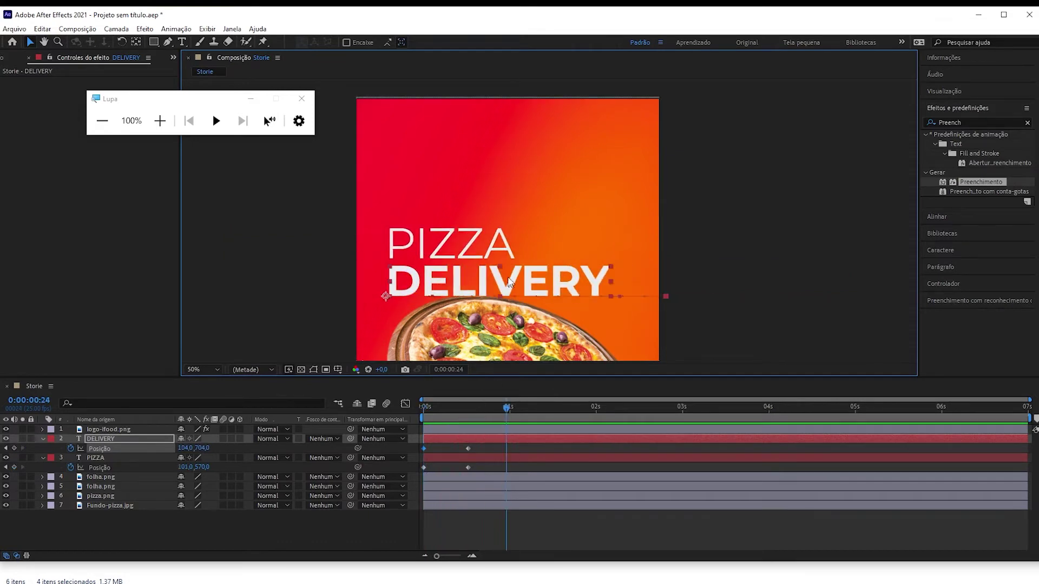
scroll(503, 274, "down", 2)
scroll(490, 223, "down", 3)
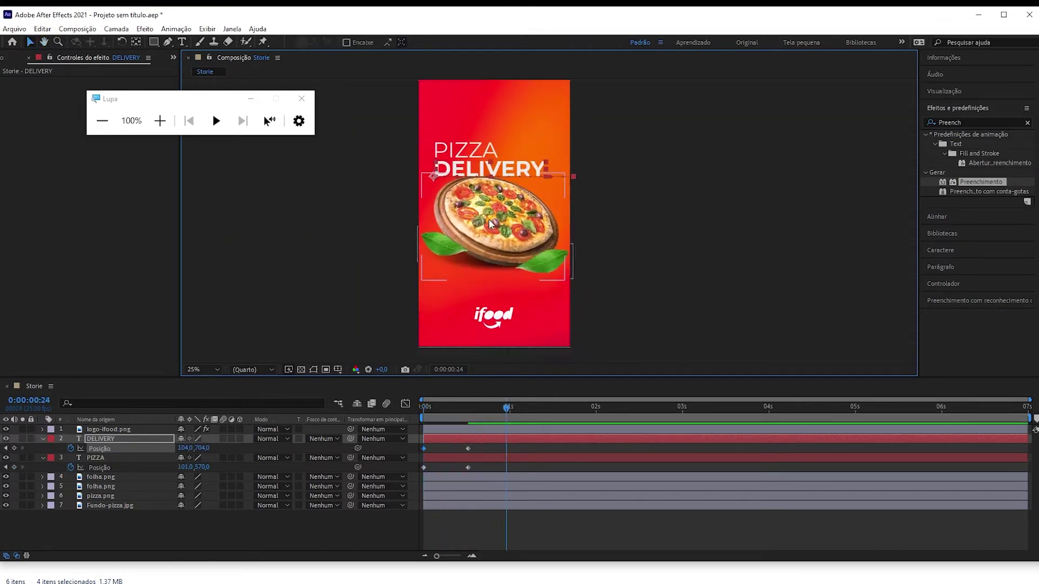
scroll(488, 219, "up", 4)
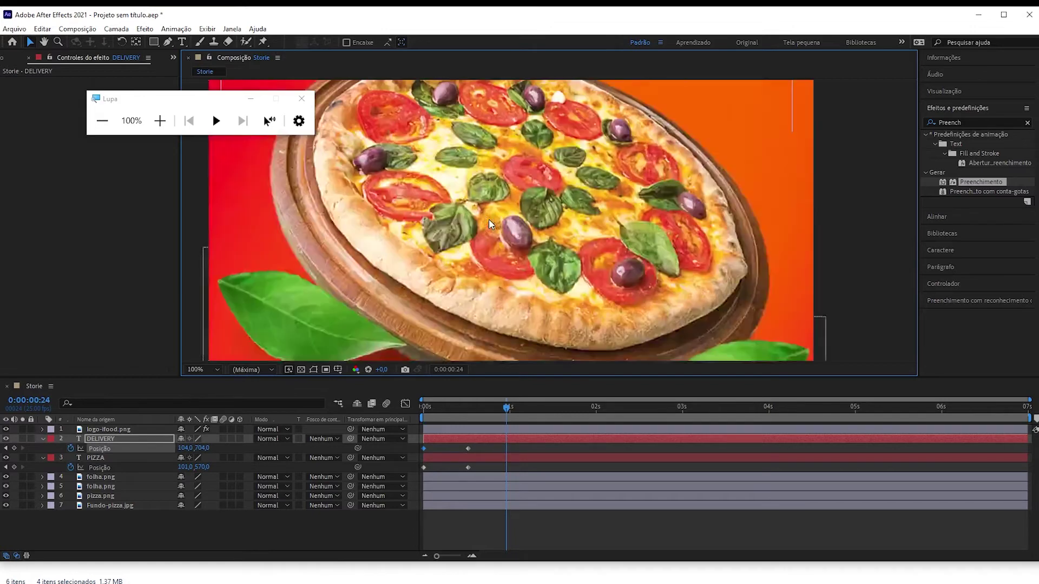
scroll(488, 216, "down", 4)
left_click(514, 212)
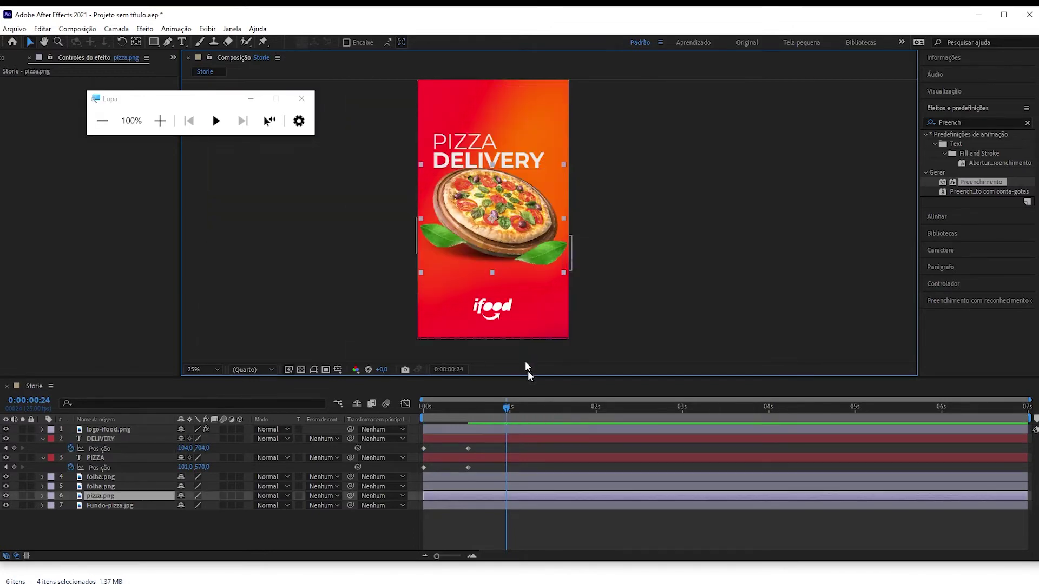
Keyframe the pizza at 532,1064 on frame 13, start it below the frame, and preview.
left_click_drag(510, 410, 469, 408)
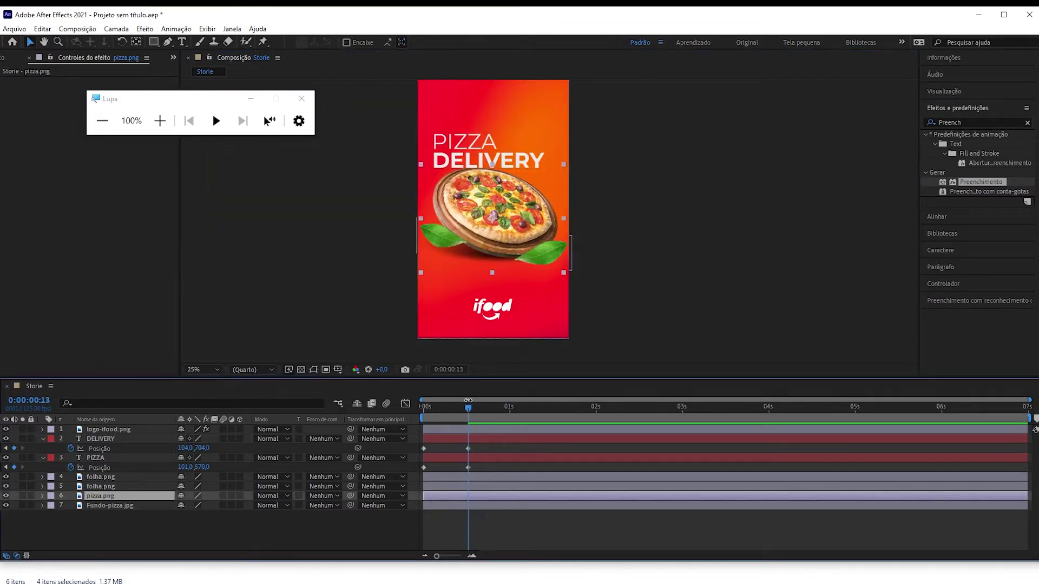
key("p")
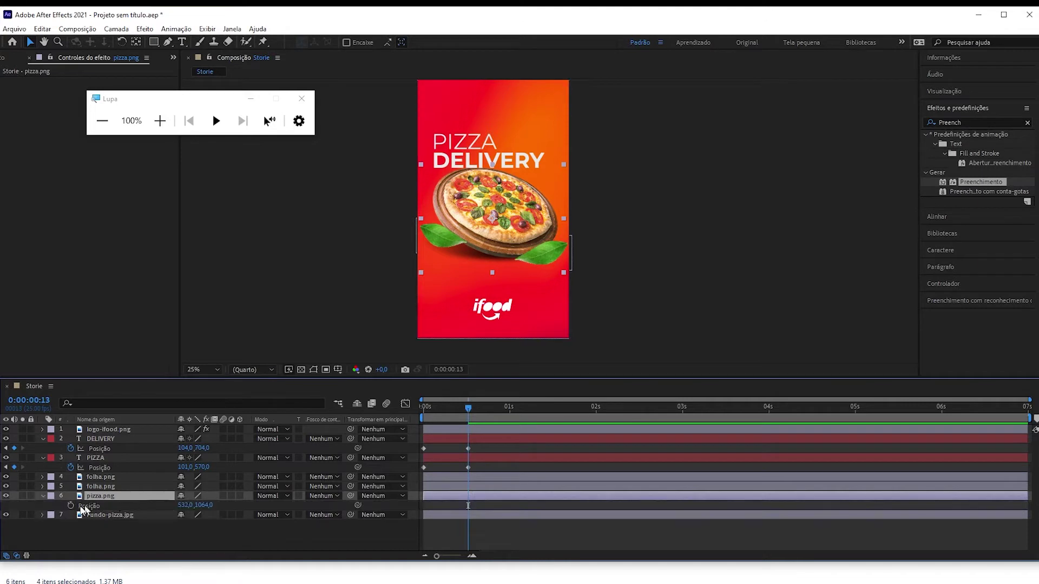
left_click(70, 505)
key("Home")
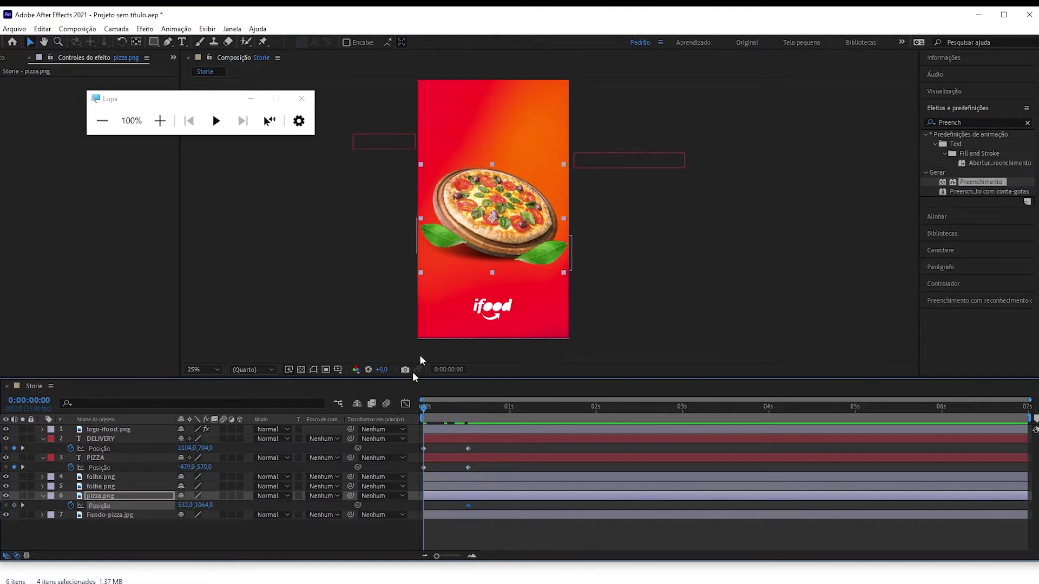
left_click_drag(501, 189, 500, 367)
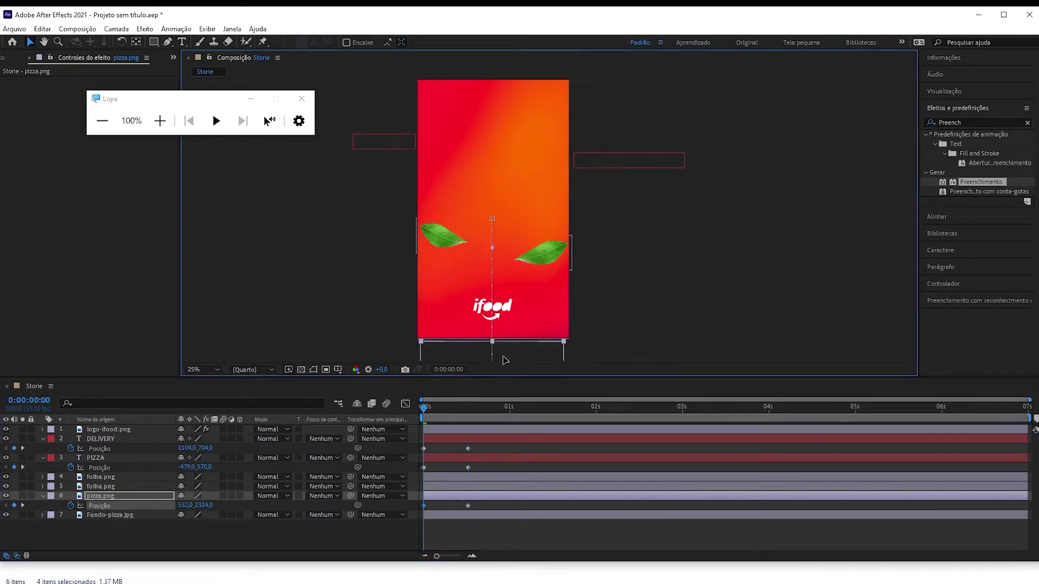
key("space")
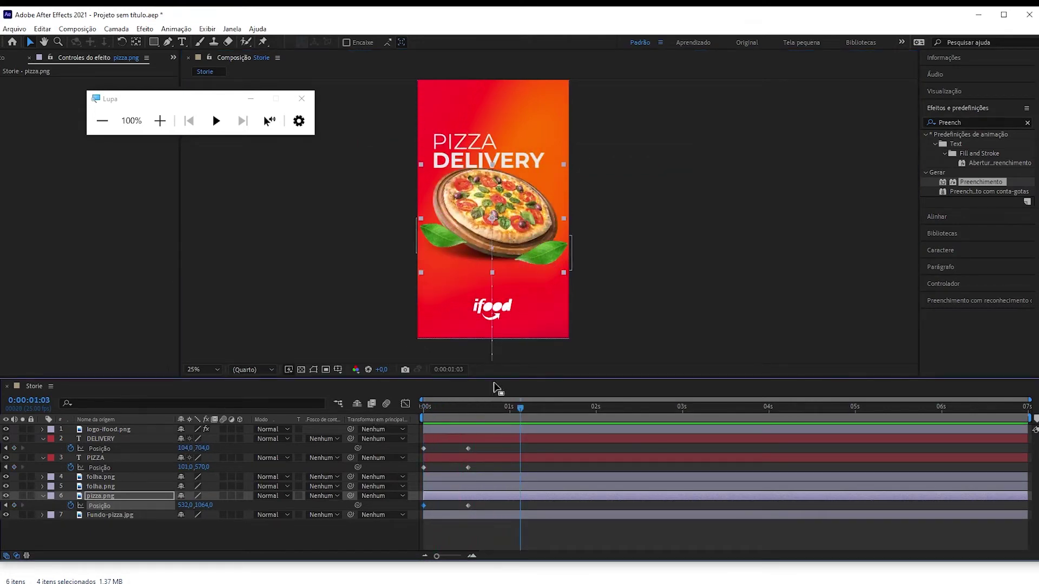
mouse_move(498, 411)
left_mouse_down()
mouse_move(430, 414)
mouse_move(448, 411)
left_mouse_up()
scroll(505, 308, "up", 4)
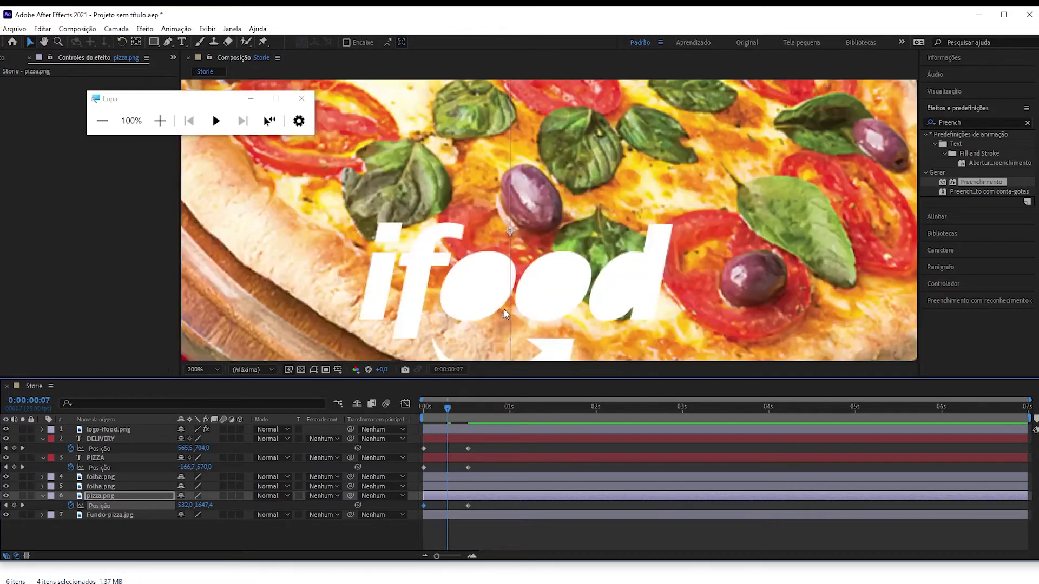
scroll(506, 309, "down", 3)
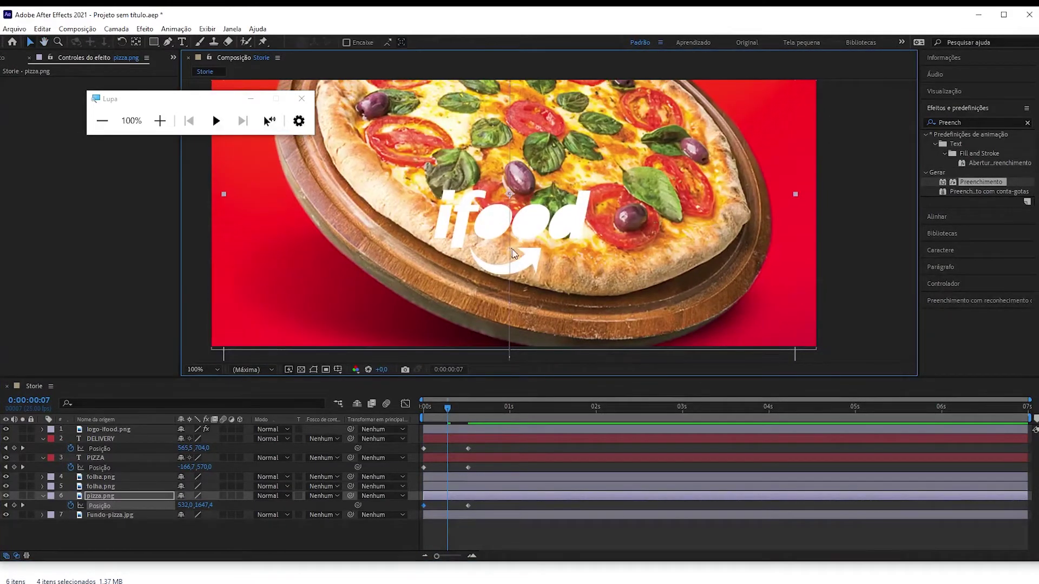
key("super+plus")
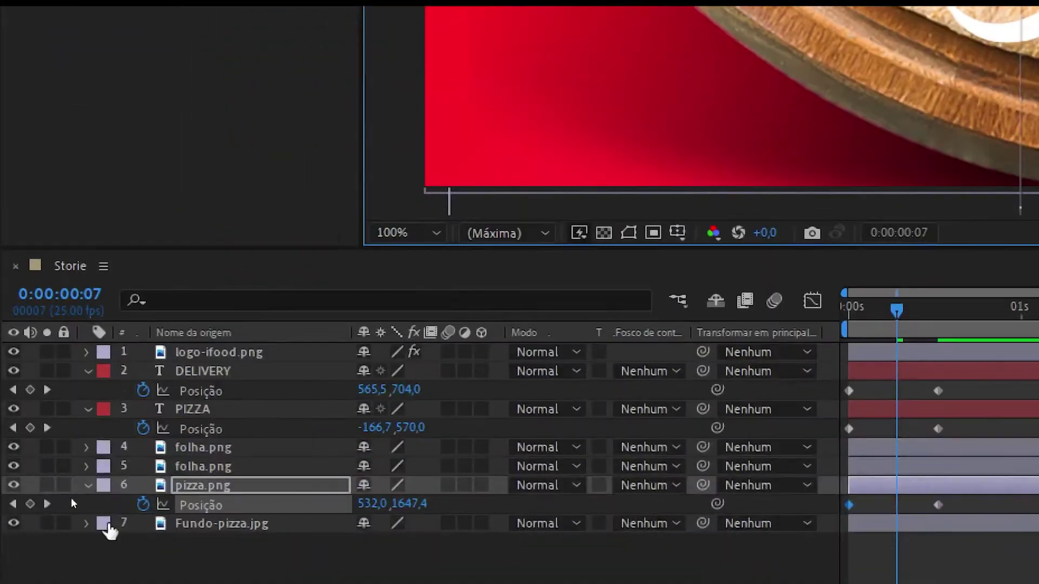
Collapse the text Position rows and move logo-ifood.png just above Fundo-pizza.jpg, playhead at 0.
left_click(88, 371)
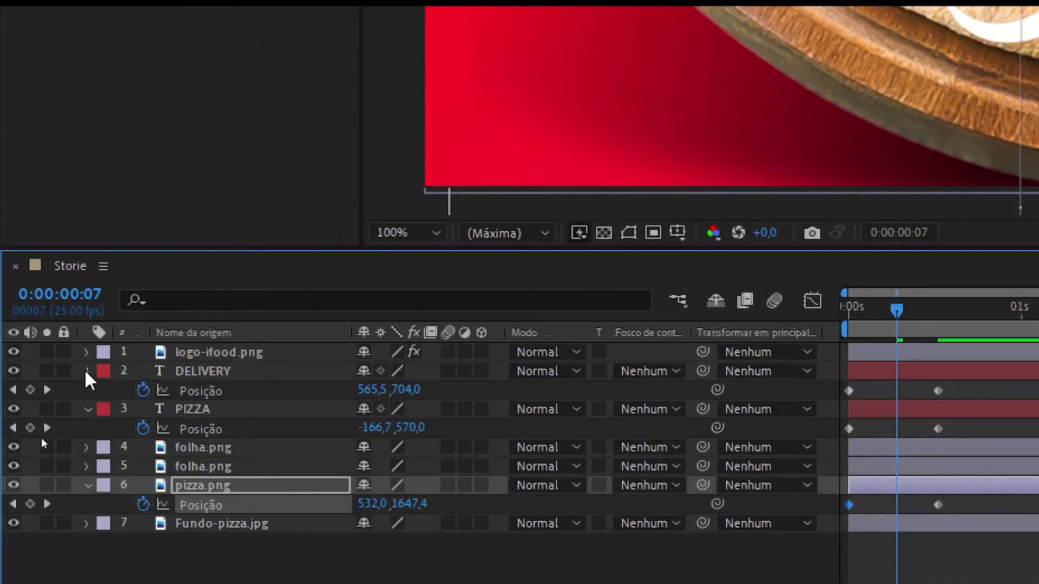
left_click(85, 390)
left_click_drag(181, 355, 243, 483)
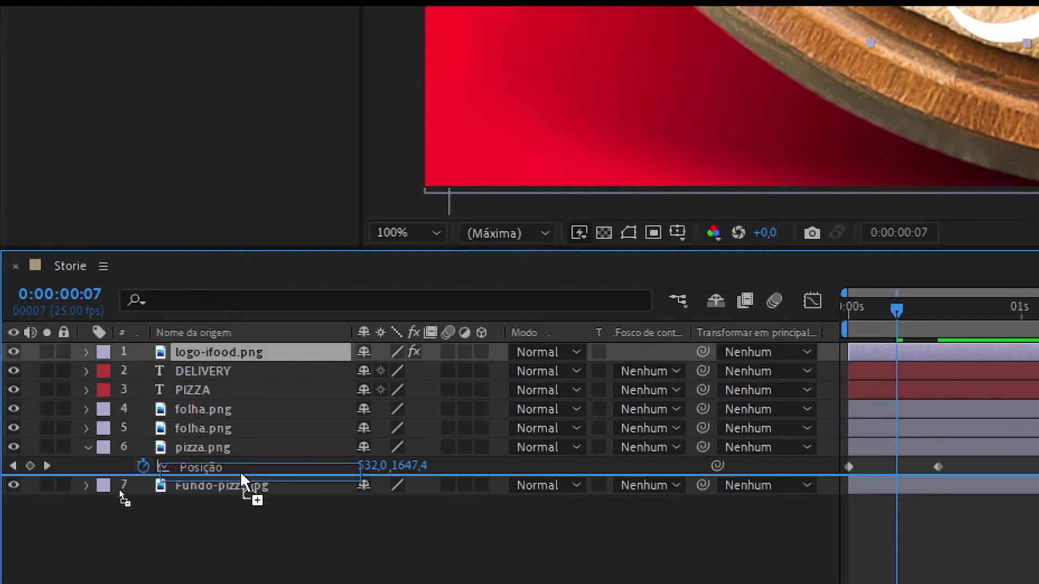
key("super+minus")
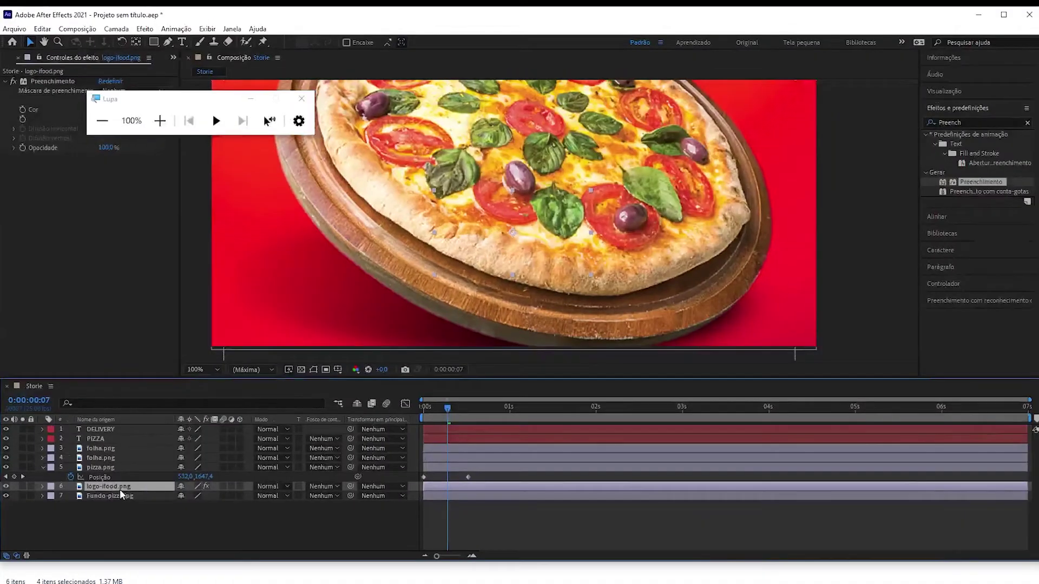
left_click_drag(445, 414, 423, 415)
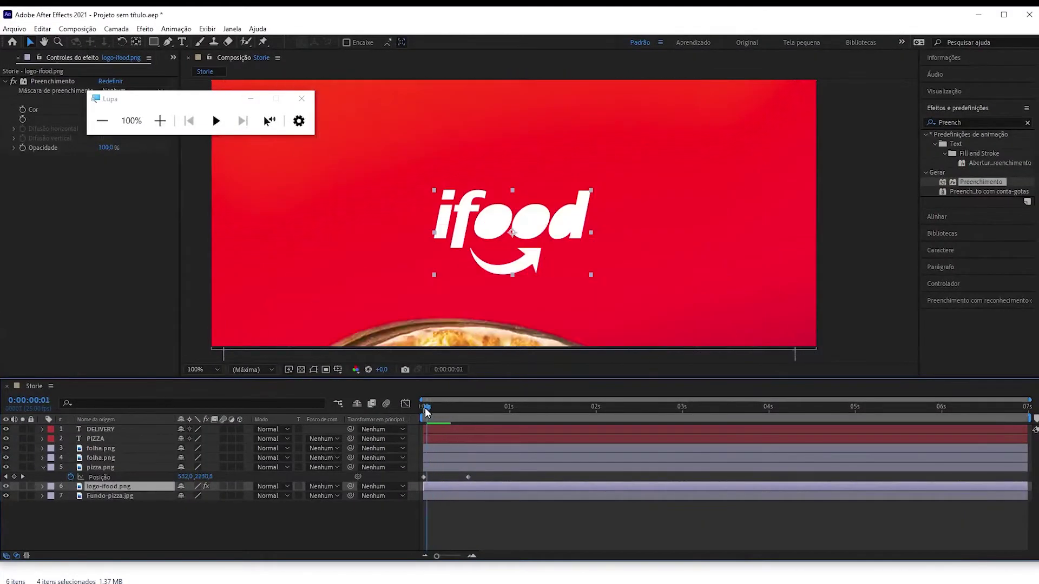
scroll(475, 263, "down", 4)
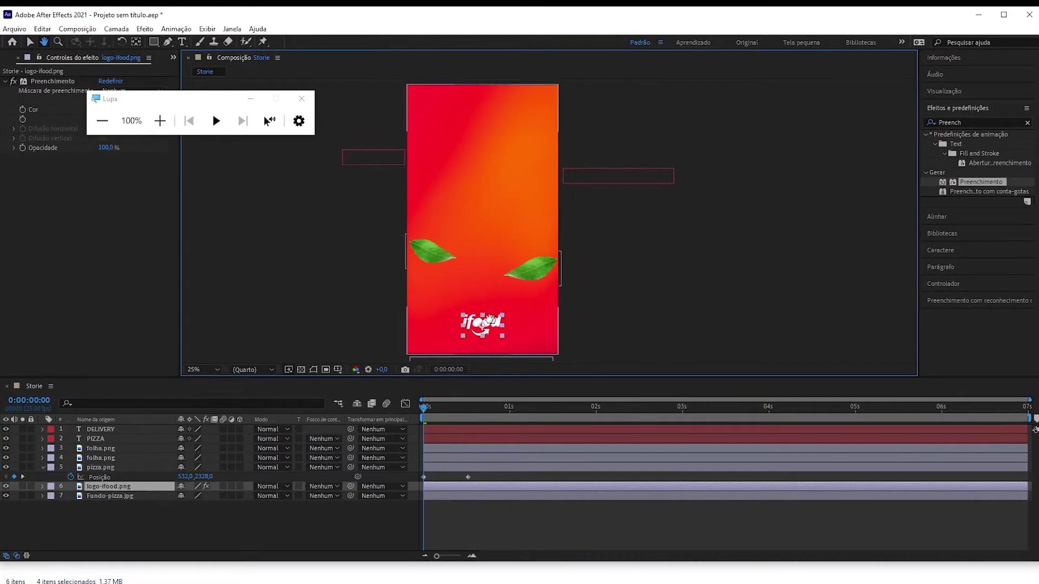
Shift the logo-ifood.png layer to begin at frame 7, then preview from the start.
mouse_move(425, 406)
left_mouse_down()
mouse_move(440, 413)
mouse_move(395, 410)
left_mouse_up()
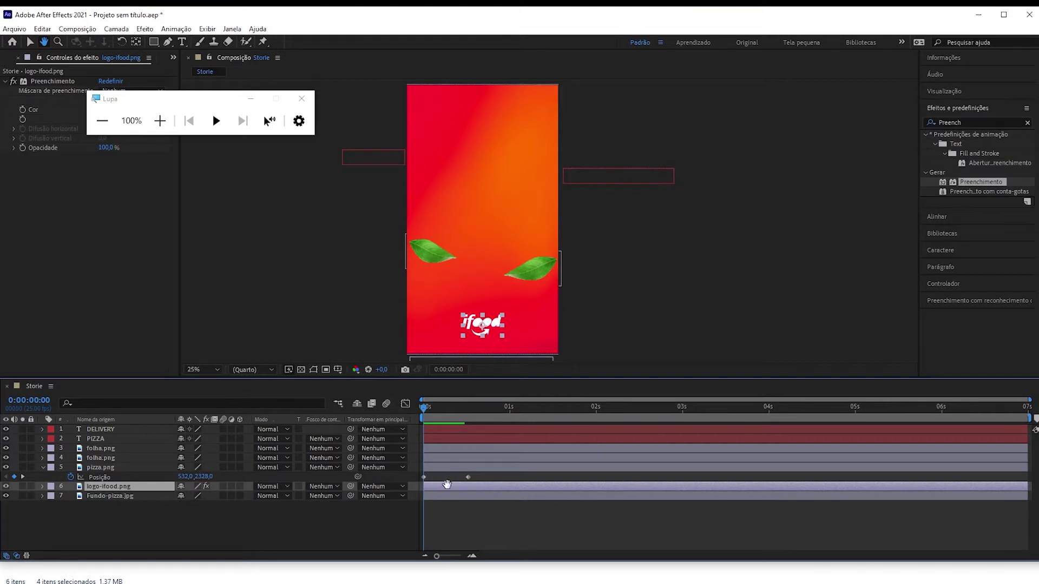
key("v")
left_click_drag(436, 486, 464, 485)
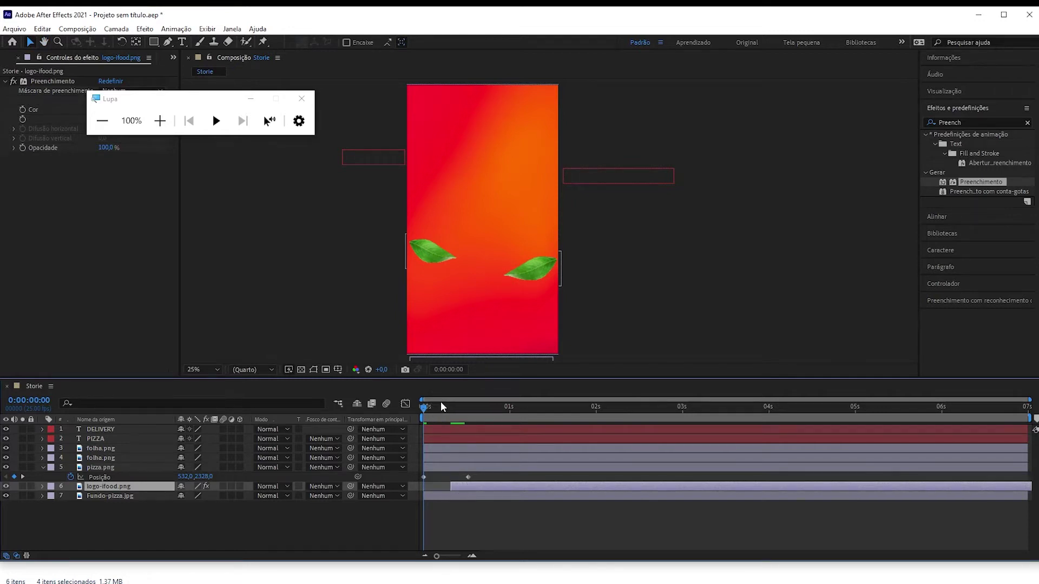
left_click_drag(440, 404, 447, 404)
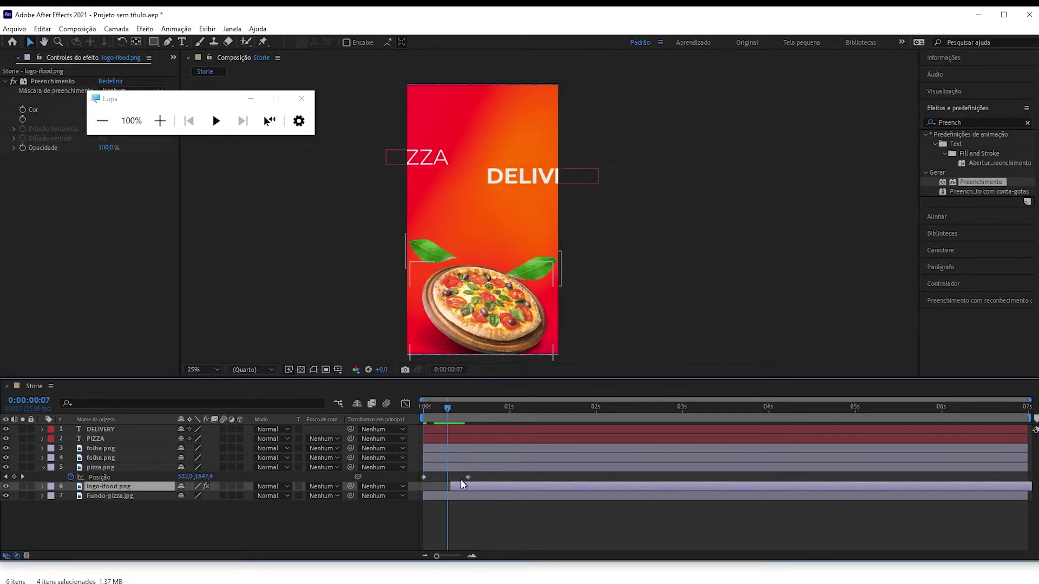
left_click_drag(460, 486, 456, 485)
left_click_drag(447, 409, 404, 417)
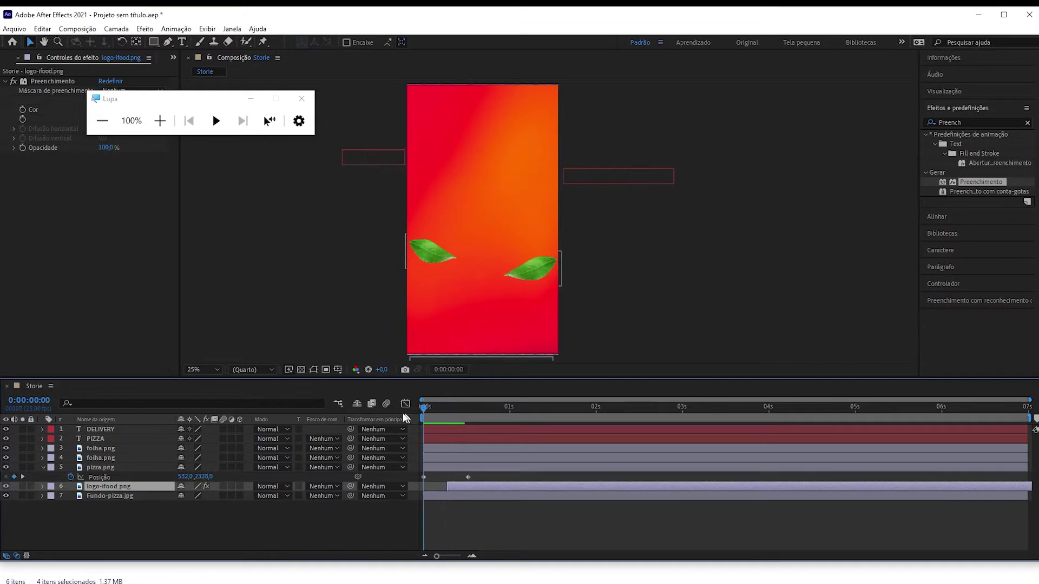
key("space")
mouse_move(513, 411)
left_mouse_down()
mouse_move(421, 418)
mouse_move(471, 411)
left_mouse_up()
scroll(565, 304, "up", 2)
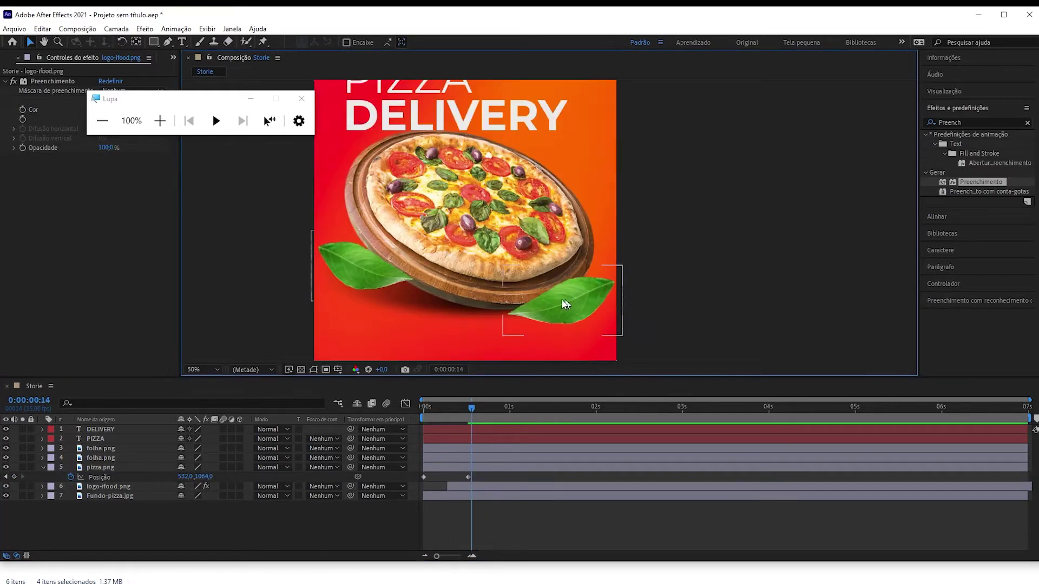
key("h")
left_click_drag(565, 304, 563, 330)
scroll(481, 259, "down", 2)
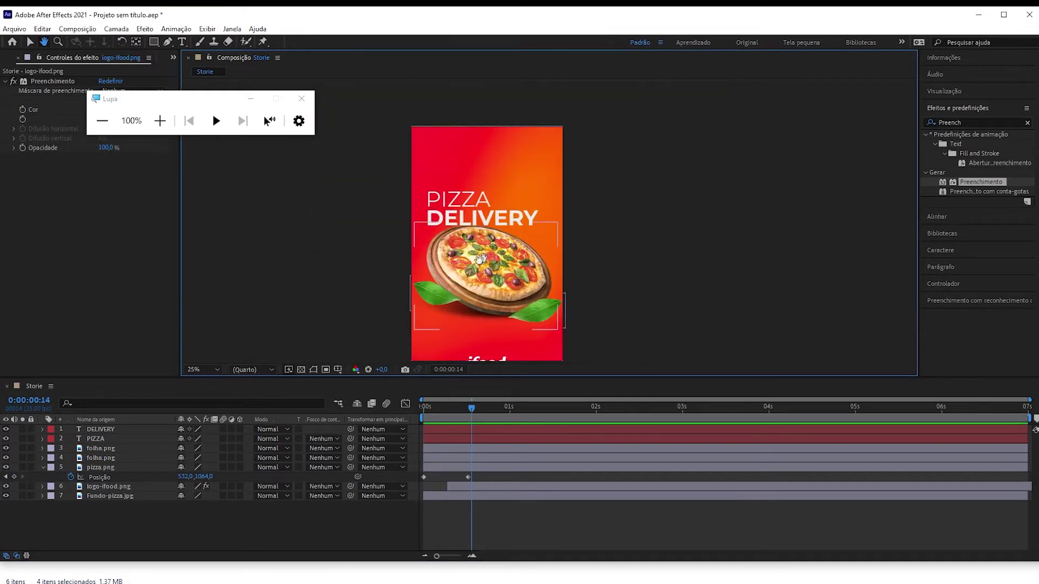
scroll(481, 218, "up", 2)
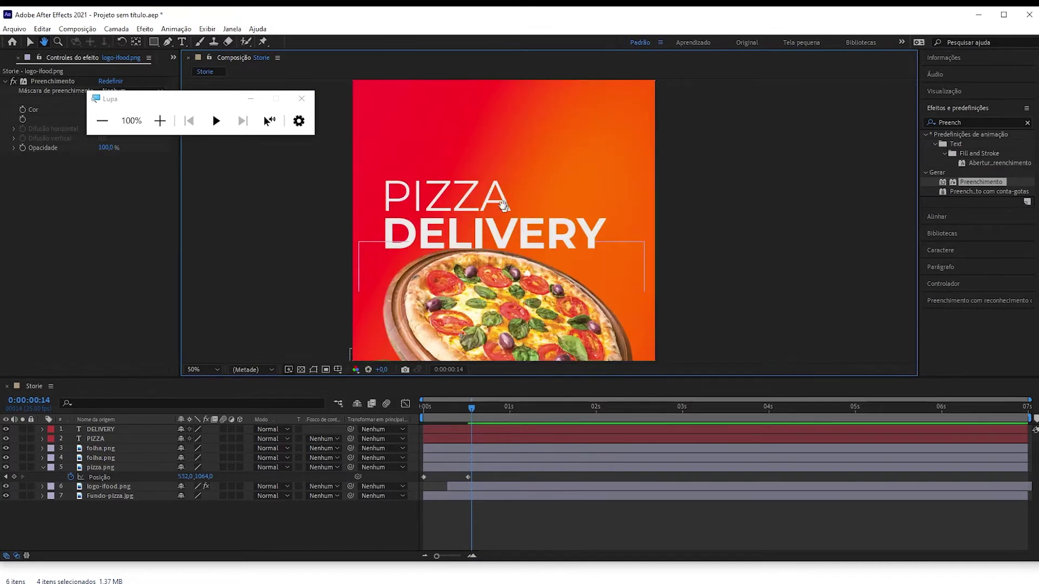
key("v")
scroll(483, 233, "up", 2)
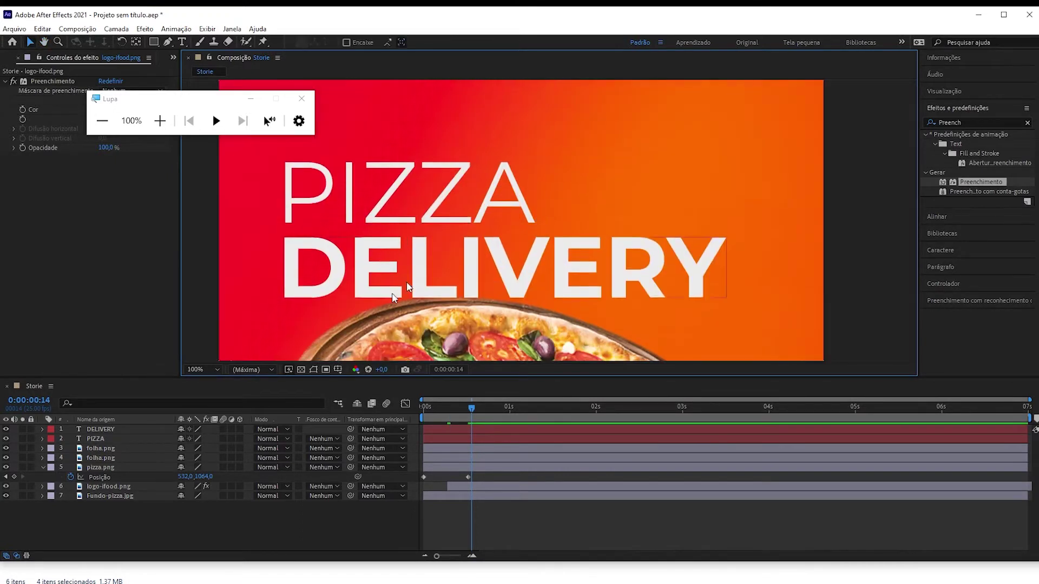
Reveal the Position keyframes of the DELIVERY and PIZZA title layers.
left_click(42, 467)
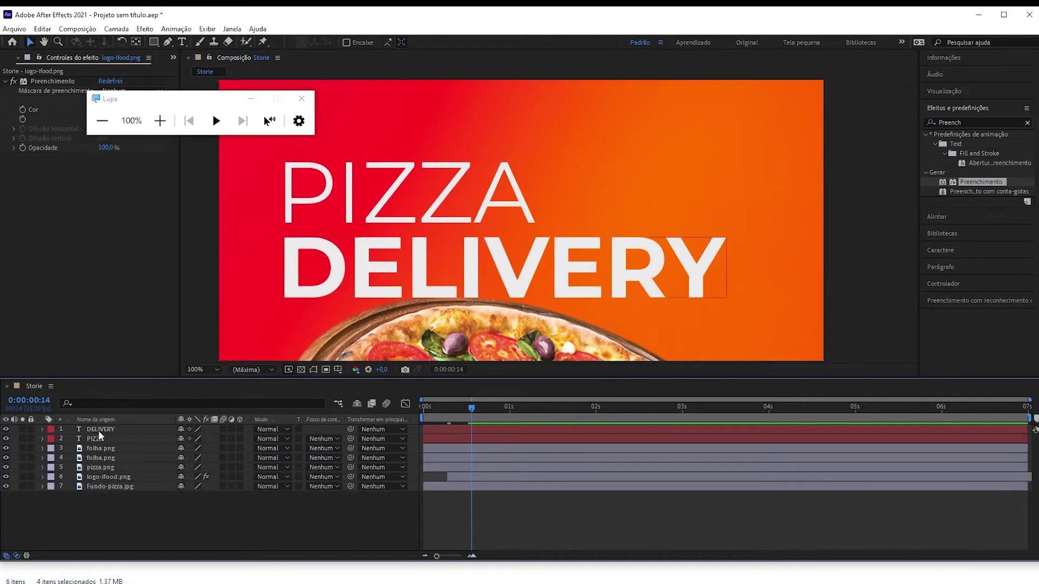
left_click(98, 431)
left_click(100, 440, "shift")
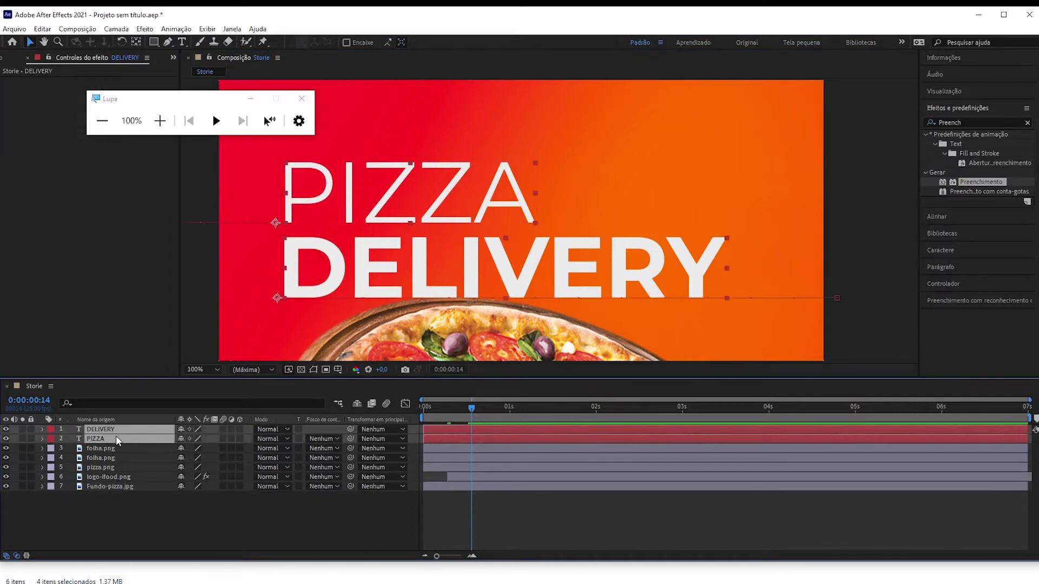
key("p")
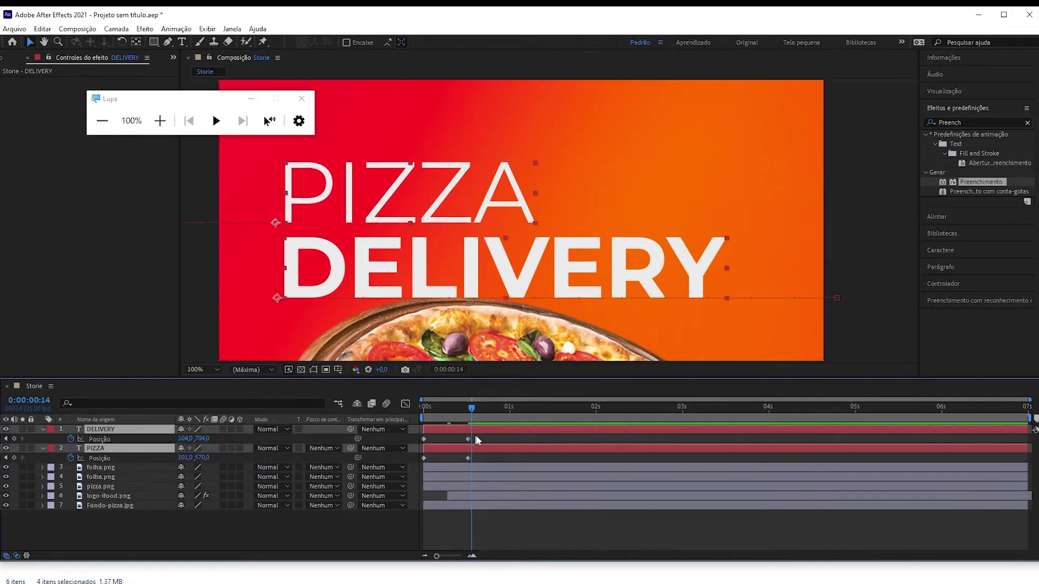
left_click_drag(485, 436, 410, 462)
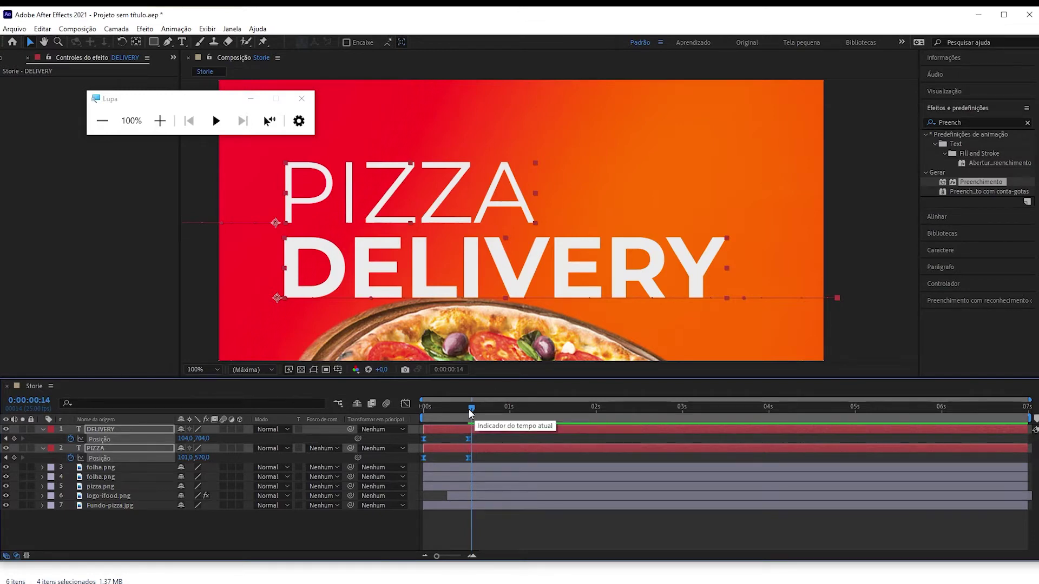
Apply Easy Ease (F9) to DELIVERY's two Position keyframes and scrub to check the slide-in.
left_click(421, 419)
left_click(471, 415)
left_click(482, 441)
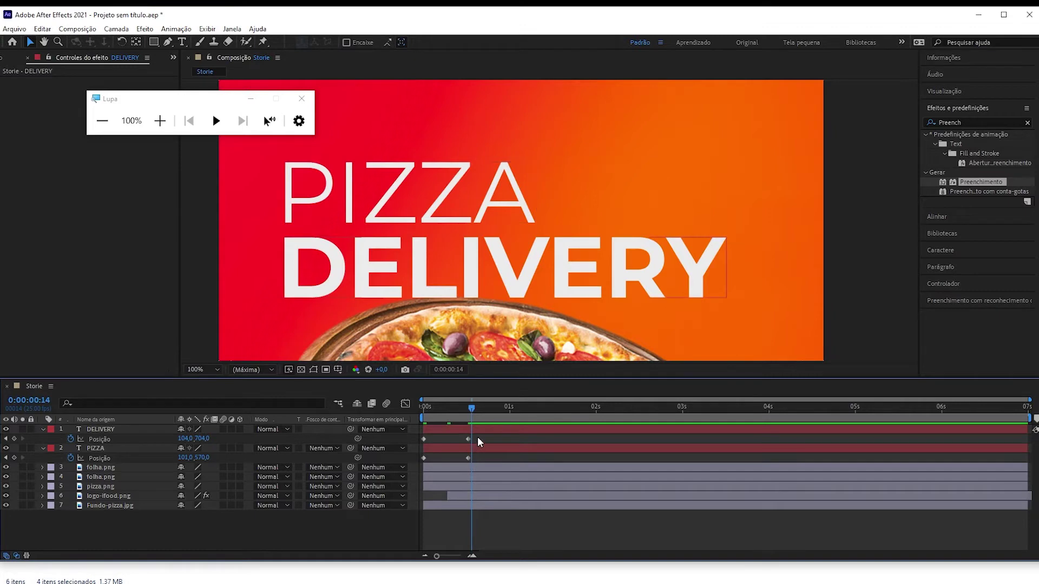
left_click_drag(478, 437, 399, 443)
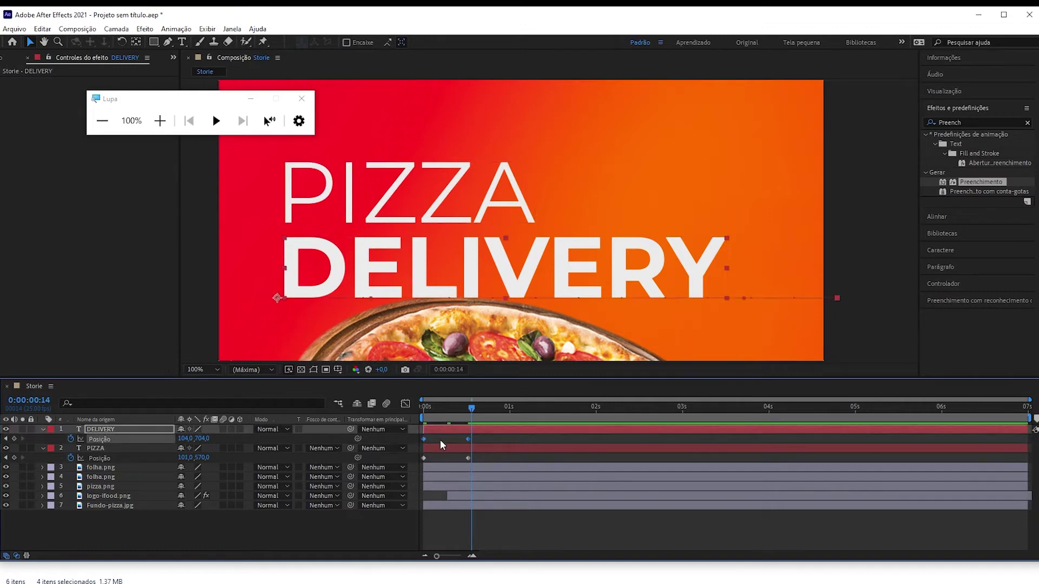
key("F9")
left_click(477, 456)
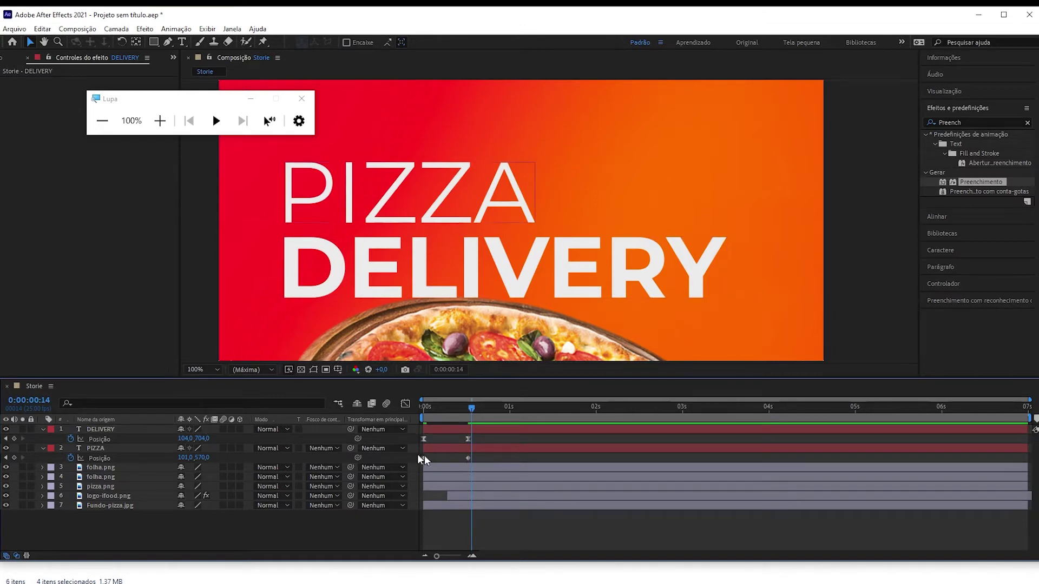
left_click_drag(445, 409, 401, 442)
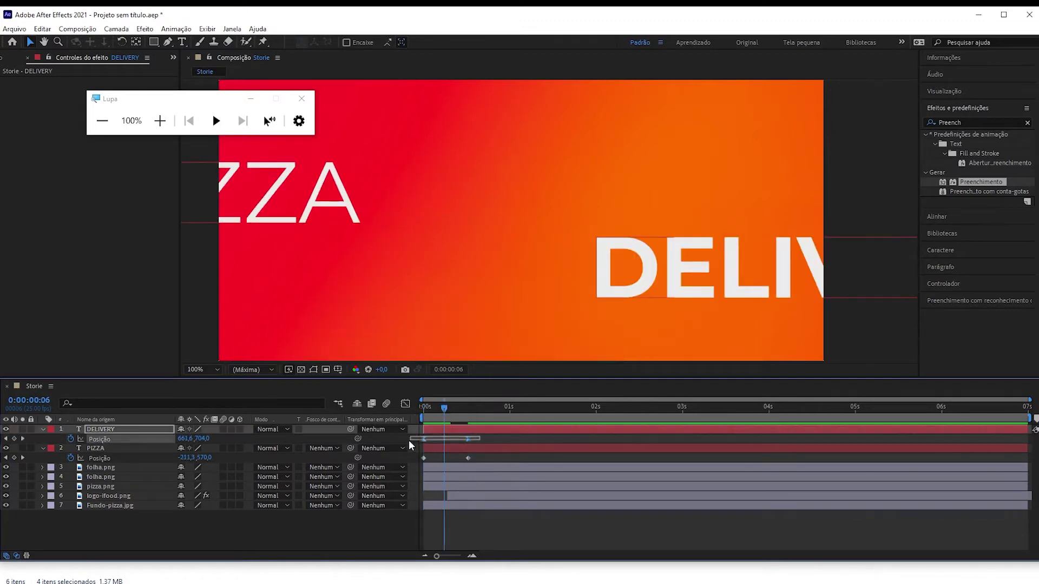
Compare DELIVERY's and PIZZA's Position speed graphs in the Graph Editor.
left_click(406, 405)
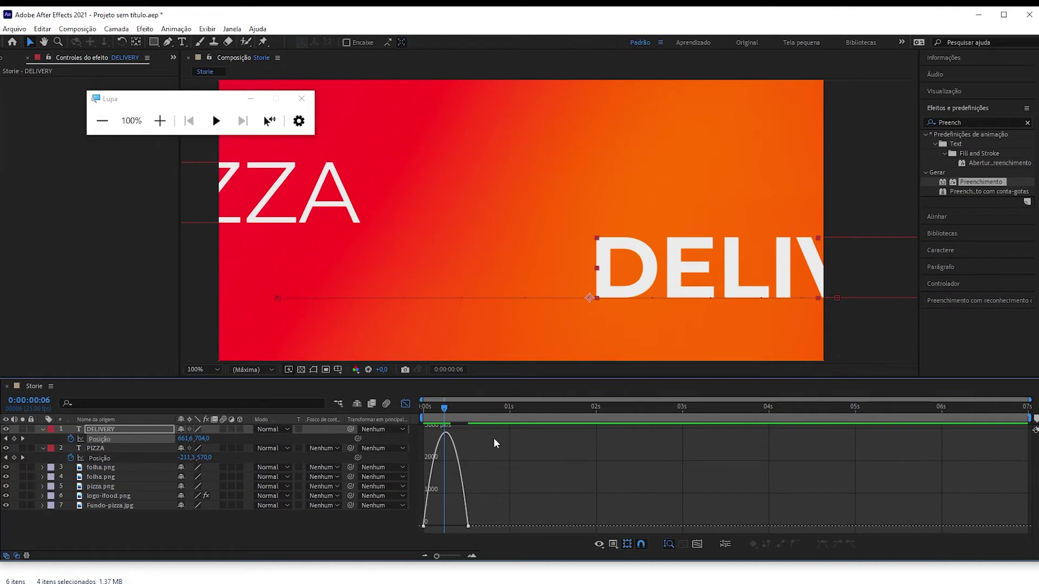
left_click(406, 405)
left_click_drag(478, 454, 413, 460)
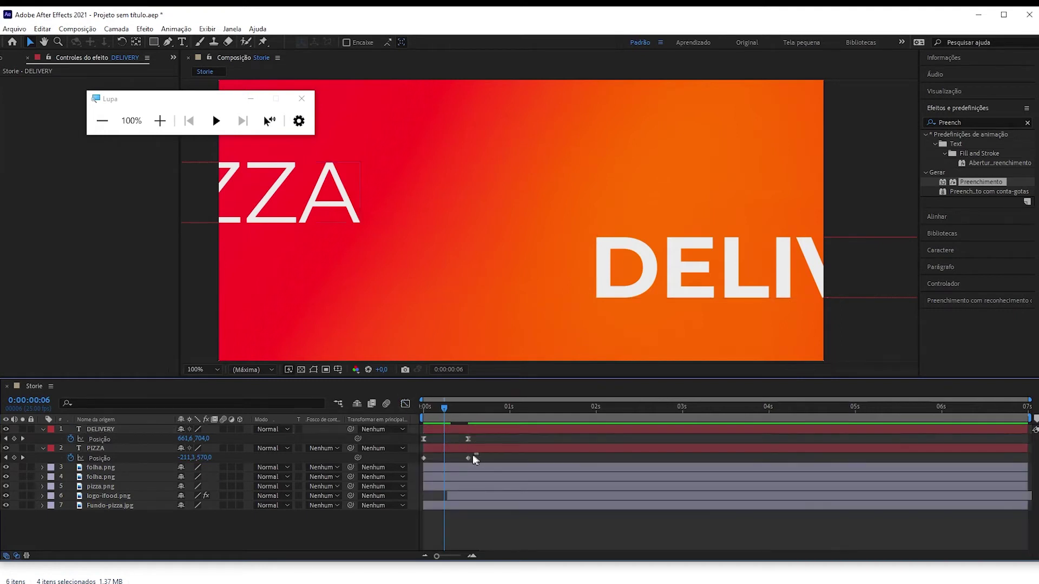
left_click(404, 406)
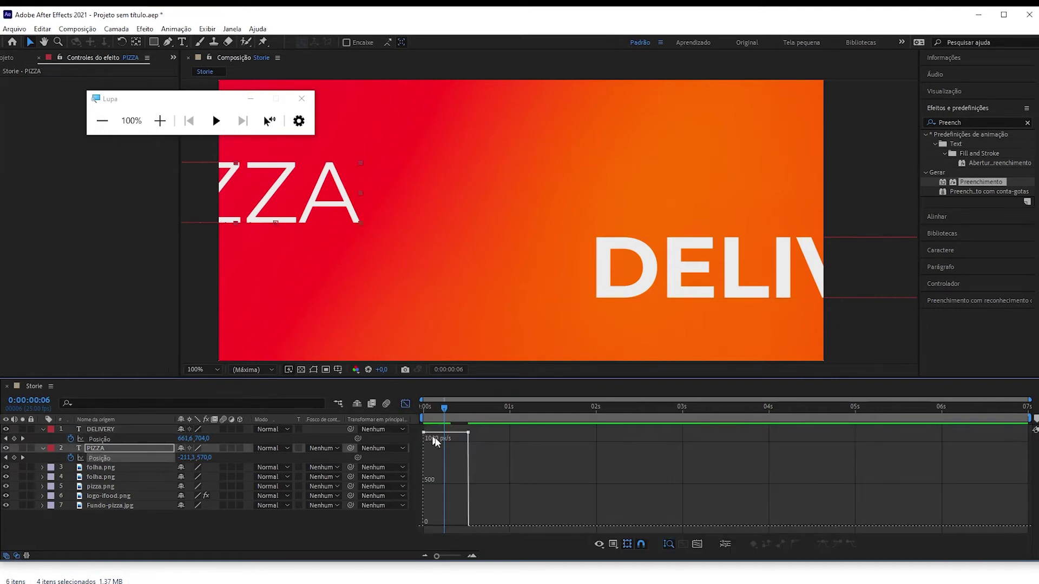
left_click(406, 404)
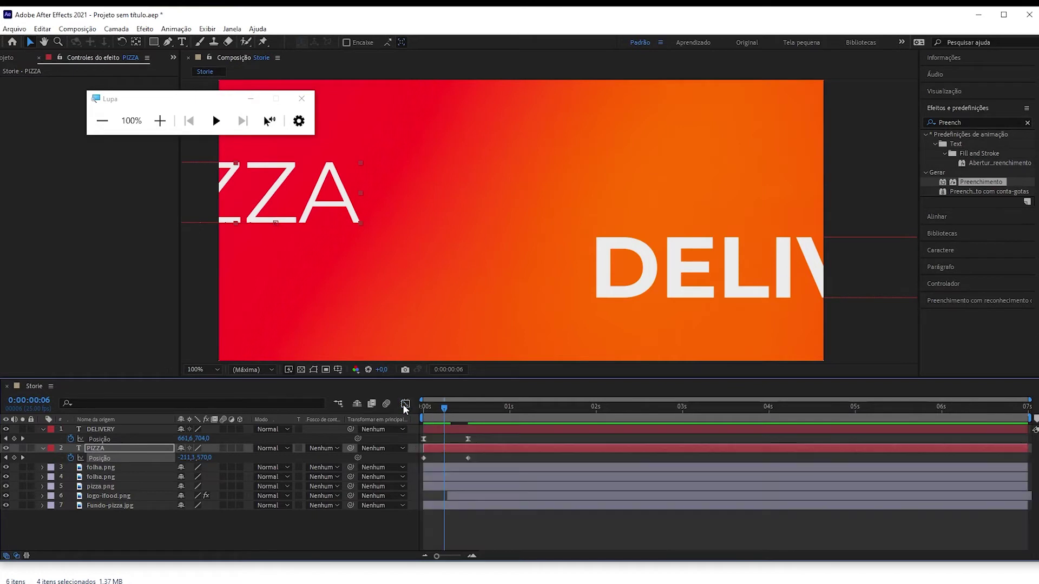
Recheck DELIVERY's eased curve, then settle on PIZZA's constant 1115 px/s speed graph.
left_click(463, 437)
left_click_drag(482, 433, 401, 443)
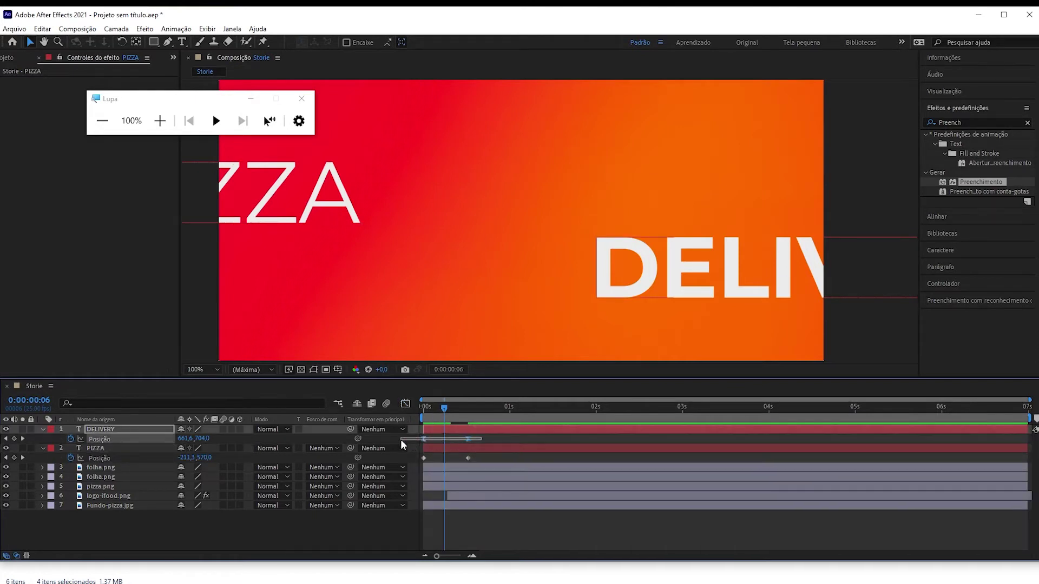
left_click(404, 404)
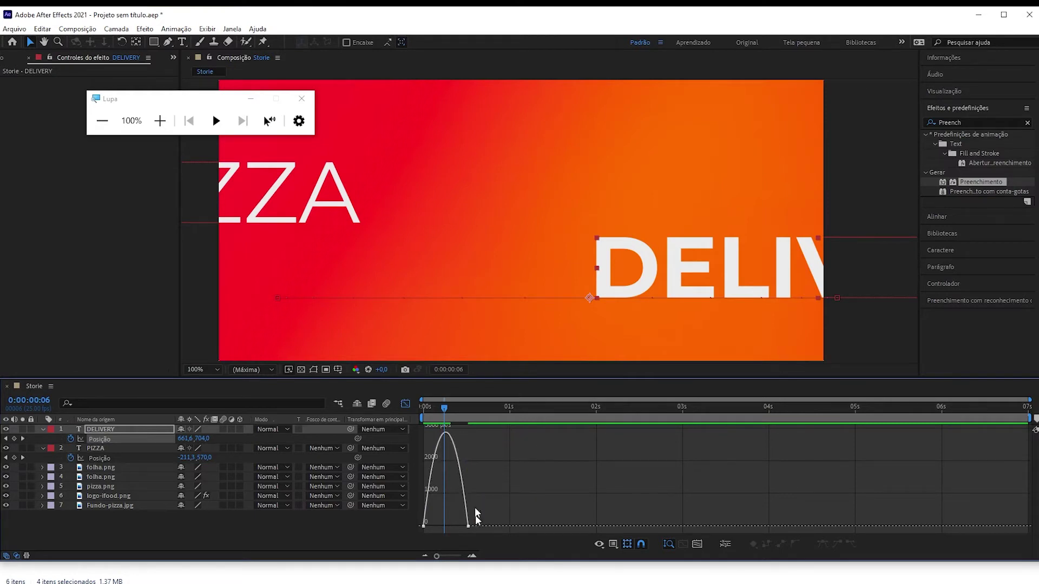
left_click(405, 404)
left_click_drag(475, 453, 416, 457)
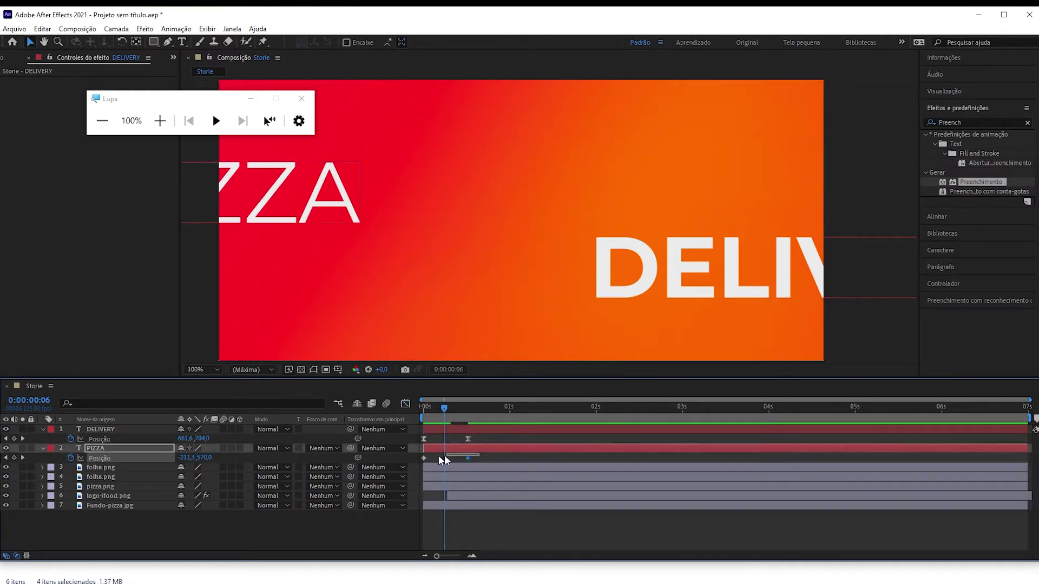
left_click(406, 404)
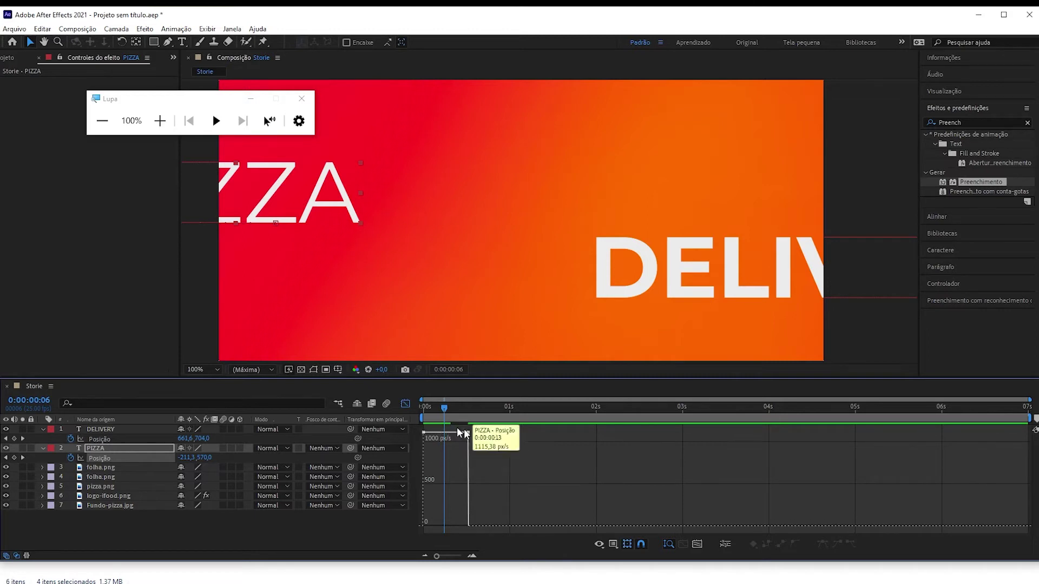
Preview the title intro from frame 0 and select DELIVERY's Position keyframes.
left_click(422, 409)
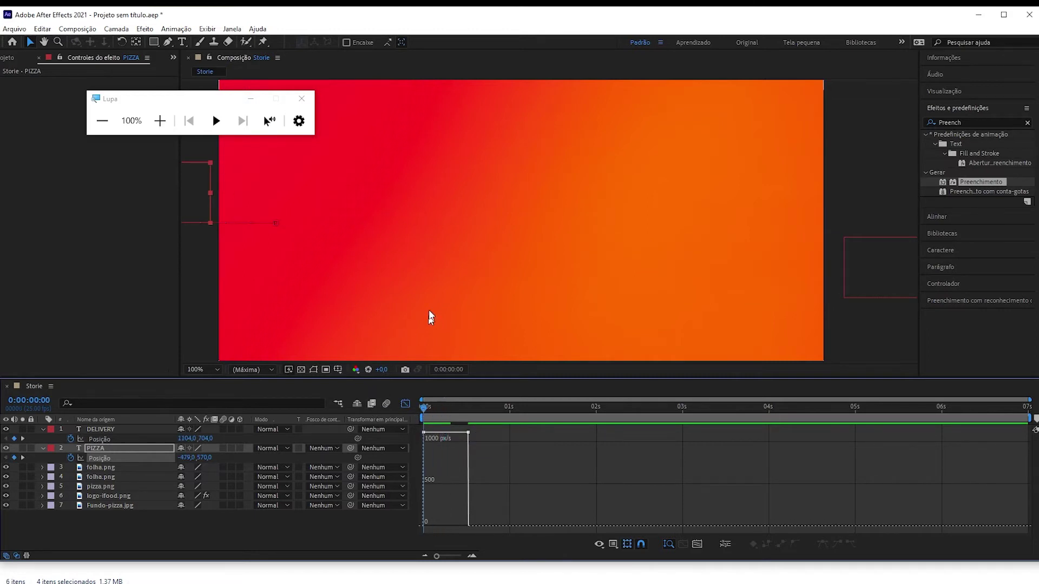
key("space")
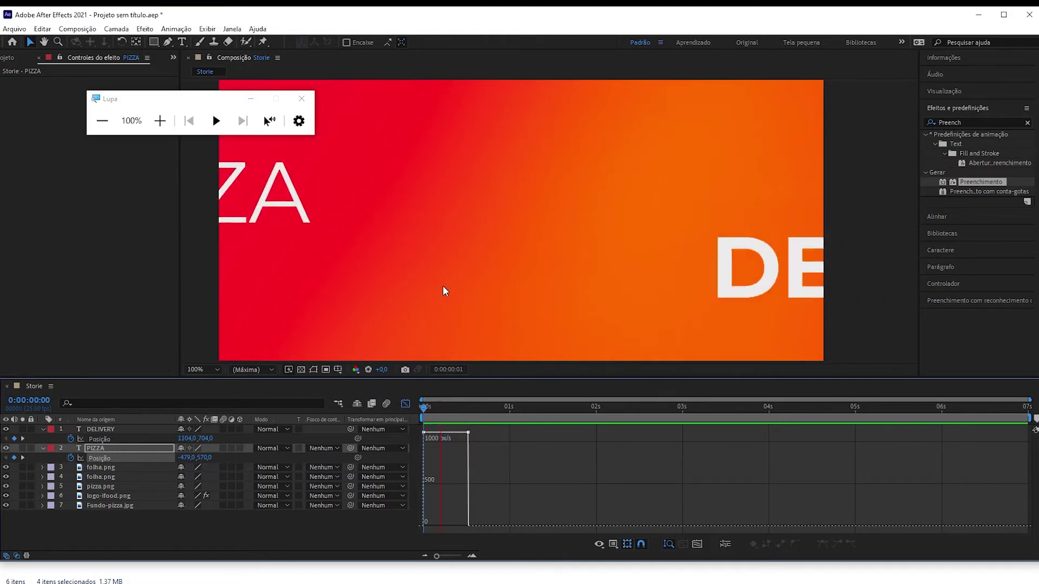
key("space")
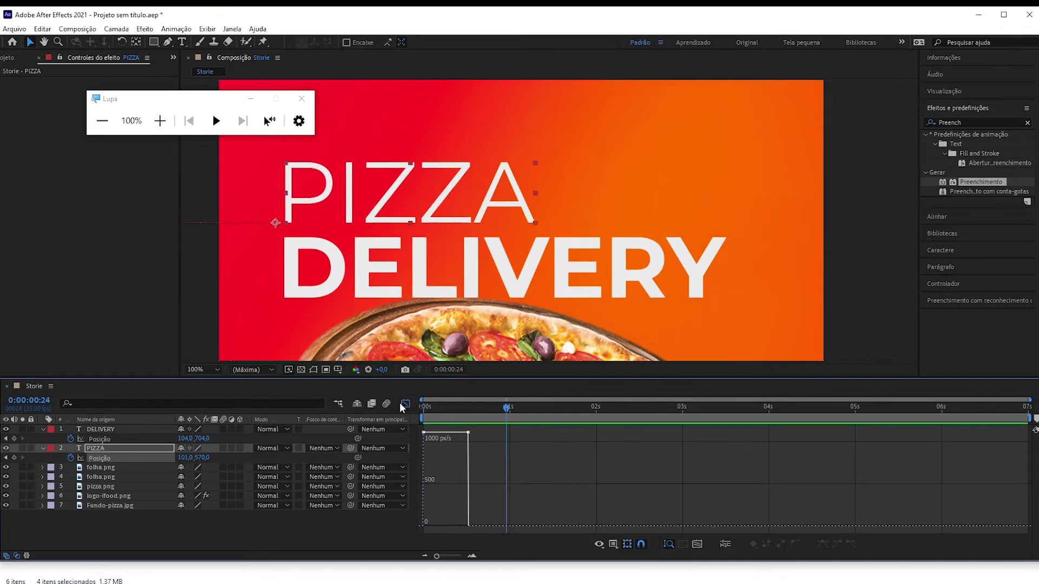
left_click(401, 404)
key("space")
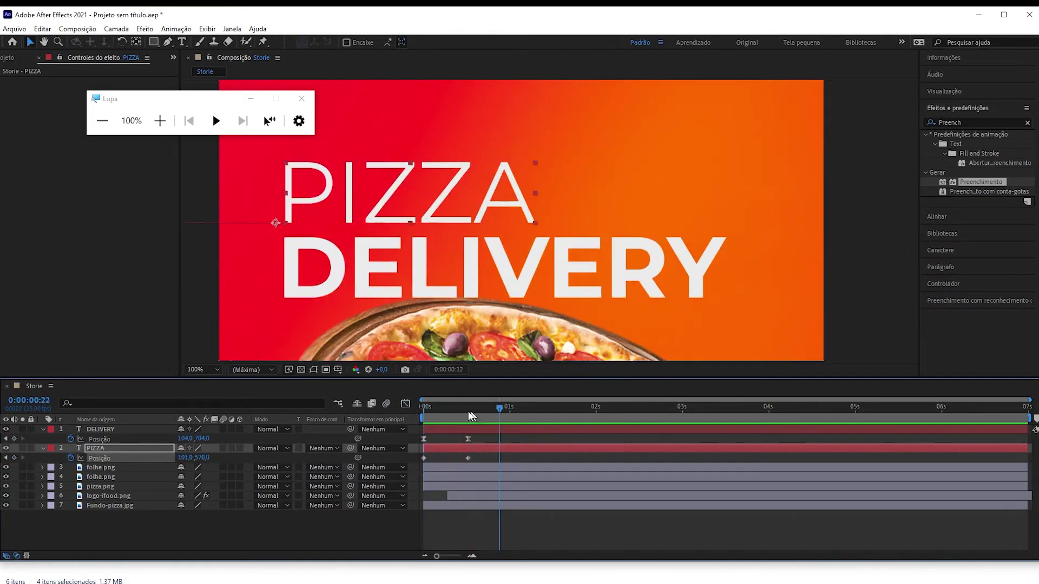
key("space")
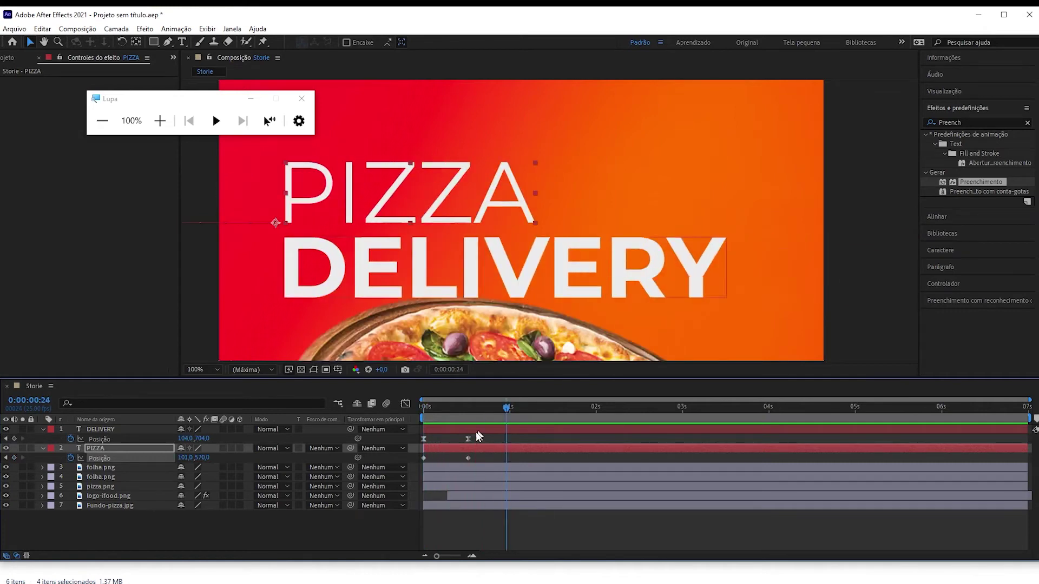
left_click_drag(481, 437, 406, 438)
Drag DELIVERY's right influence handle left so speed peaks near 6403 px/s at the start, then preview.
left_click(407, 407)
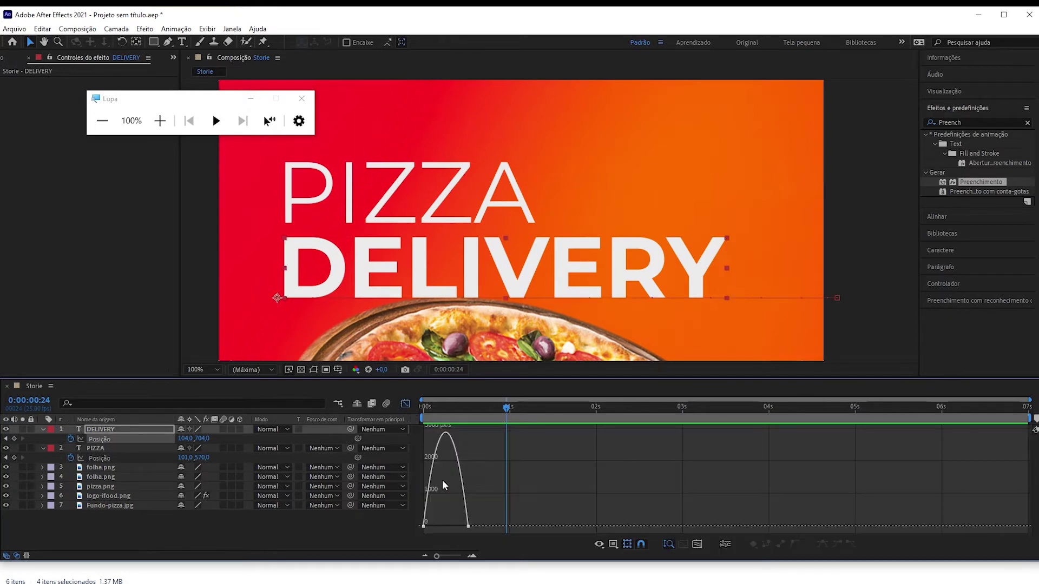
left_click(463, 527)
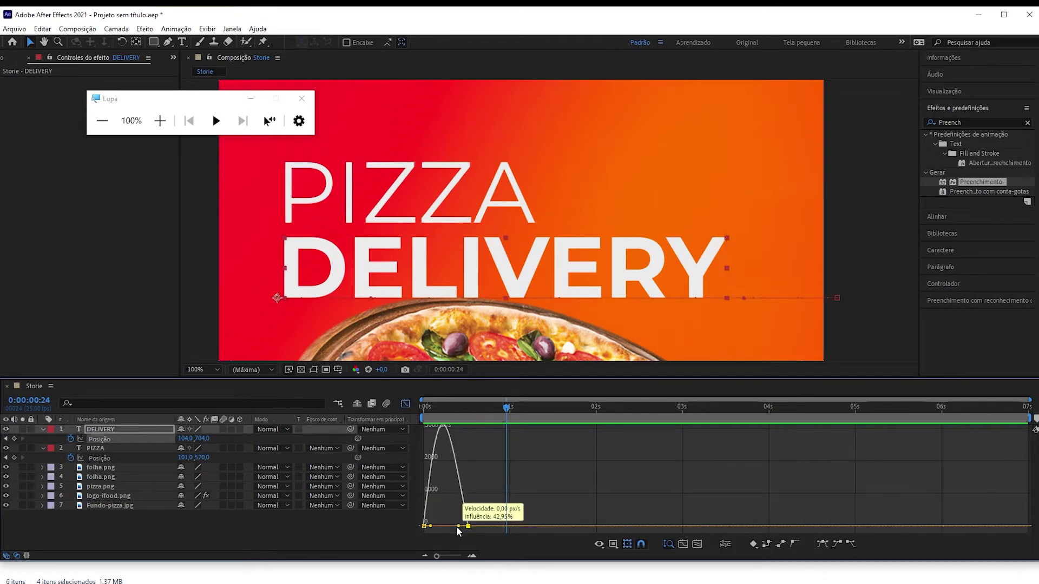
left_click_drag(462, 527, 445, 526)
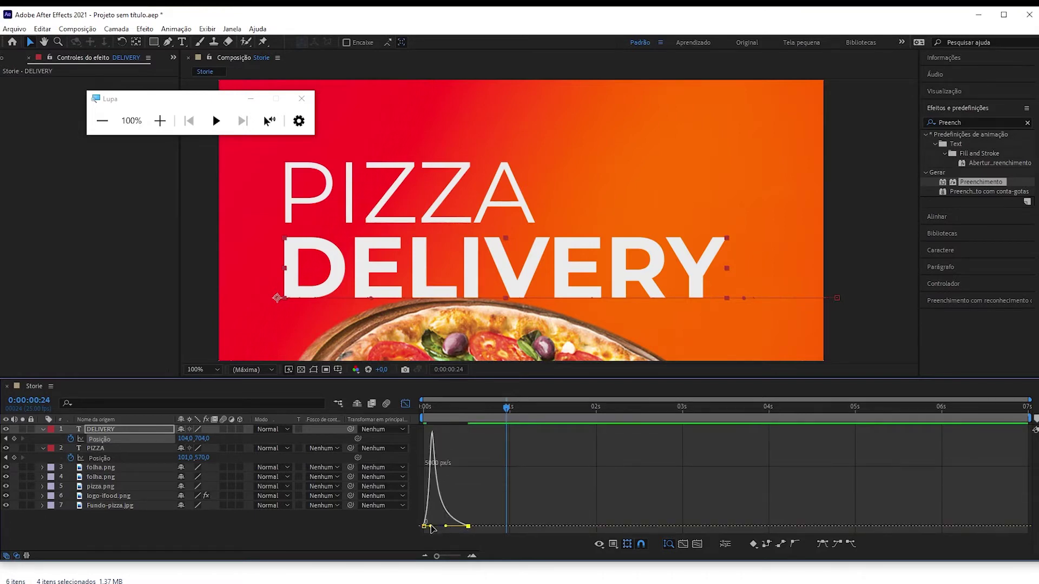
left_click(422, 412)
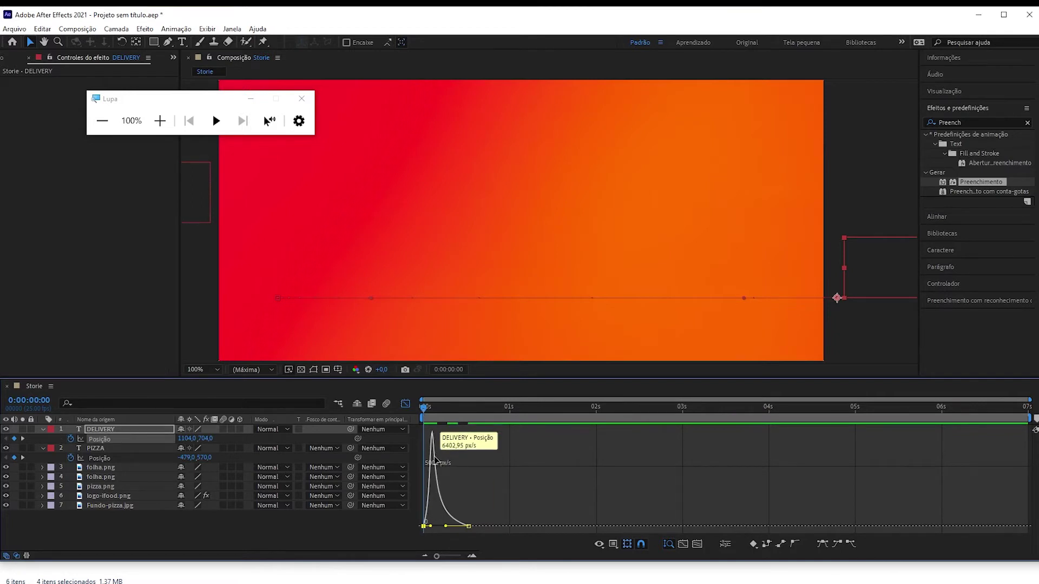
left_click(405, 405)
key("space")
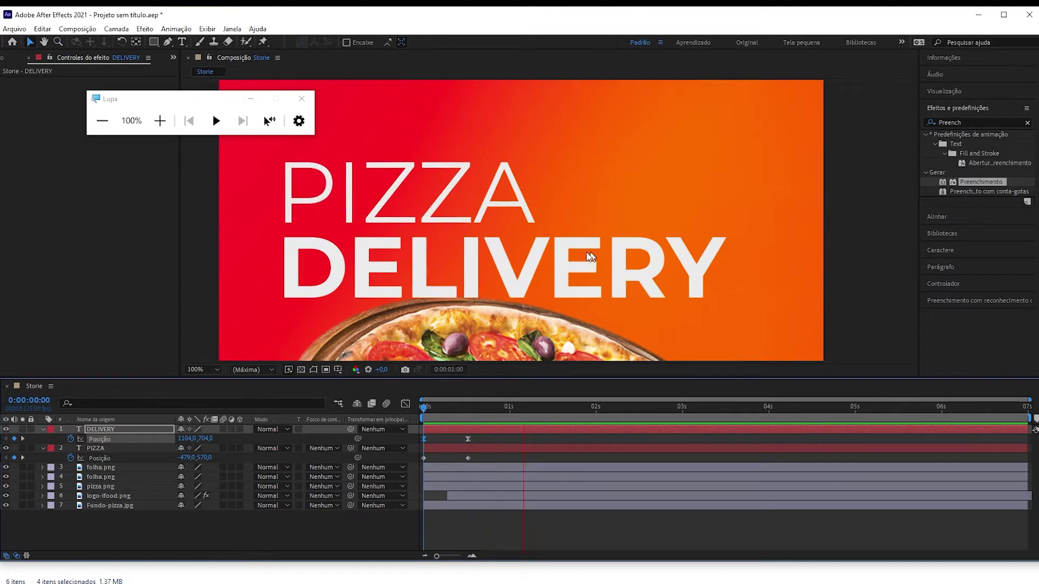
Move DELIVERY's and PIZZA's end Position keyframes later, aligned around frame 19.
key("space")
key("space")
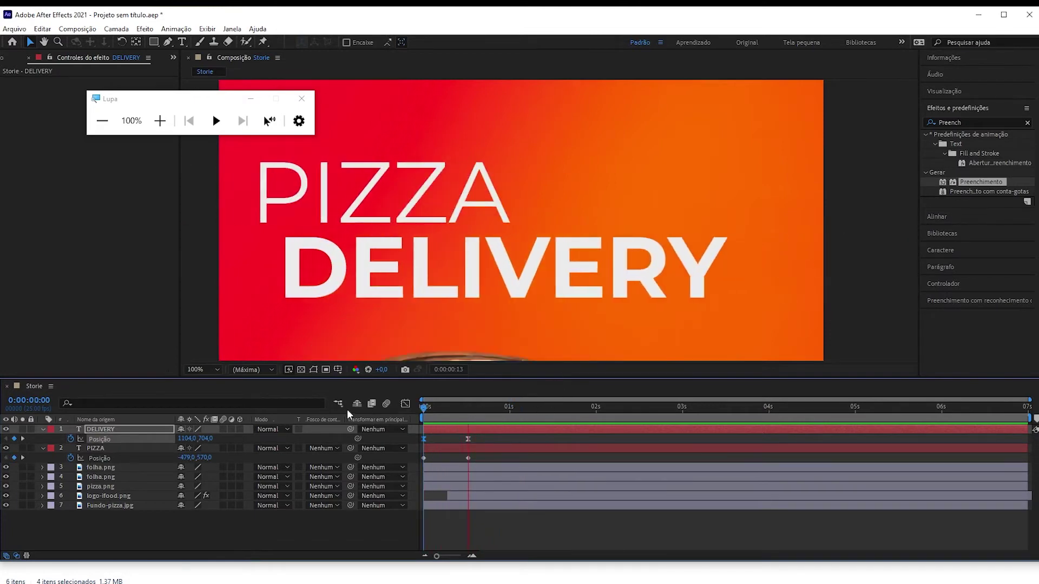
key("space")
left_click(465, 439)
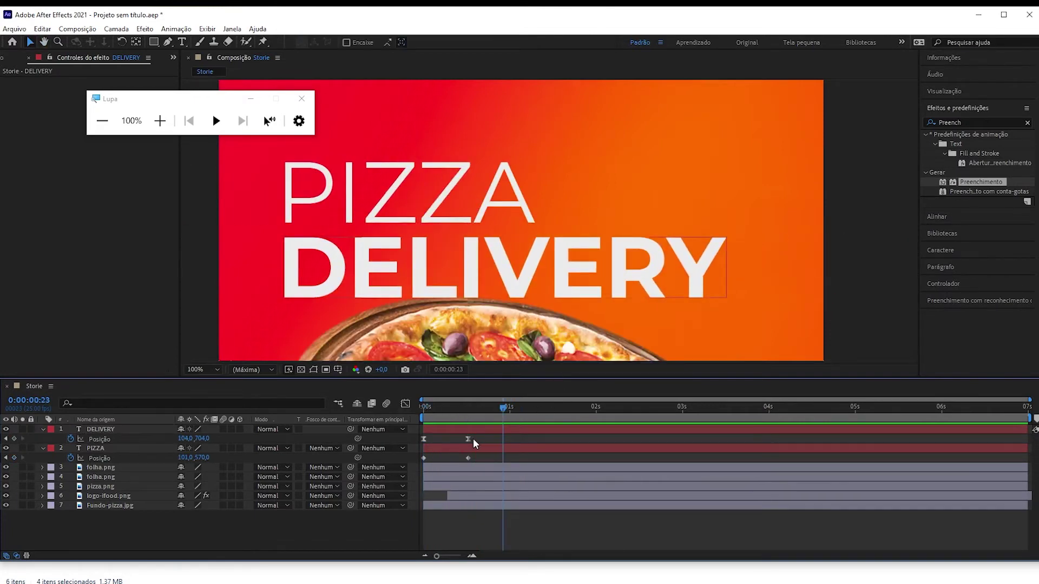
left_click_drag(469, 439, 489, 439)
key("space")
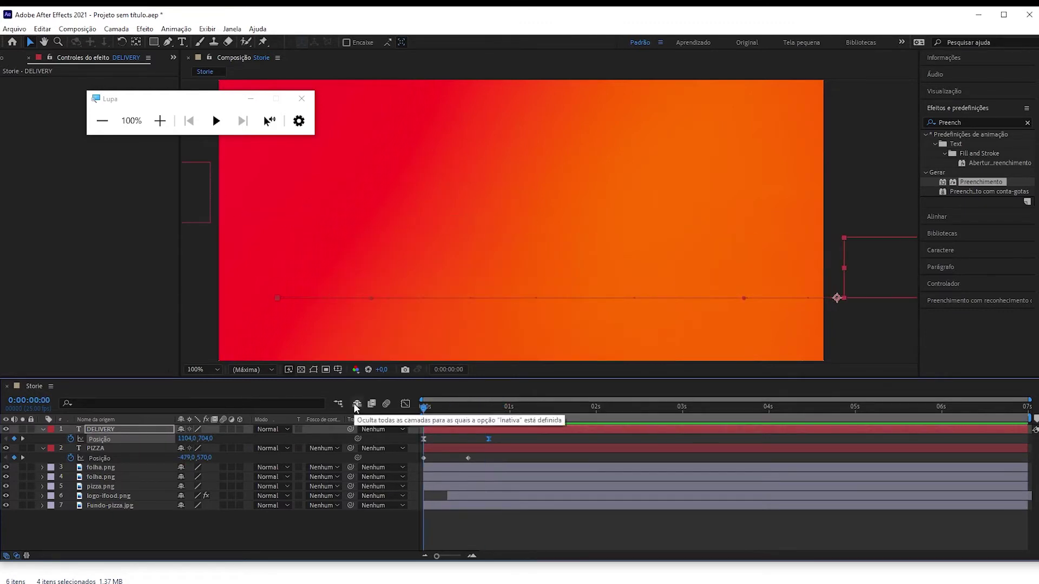
key("space")
left_click_drag(469, 459, 488, 457)
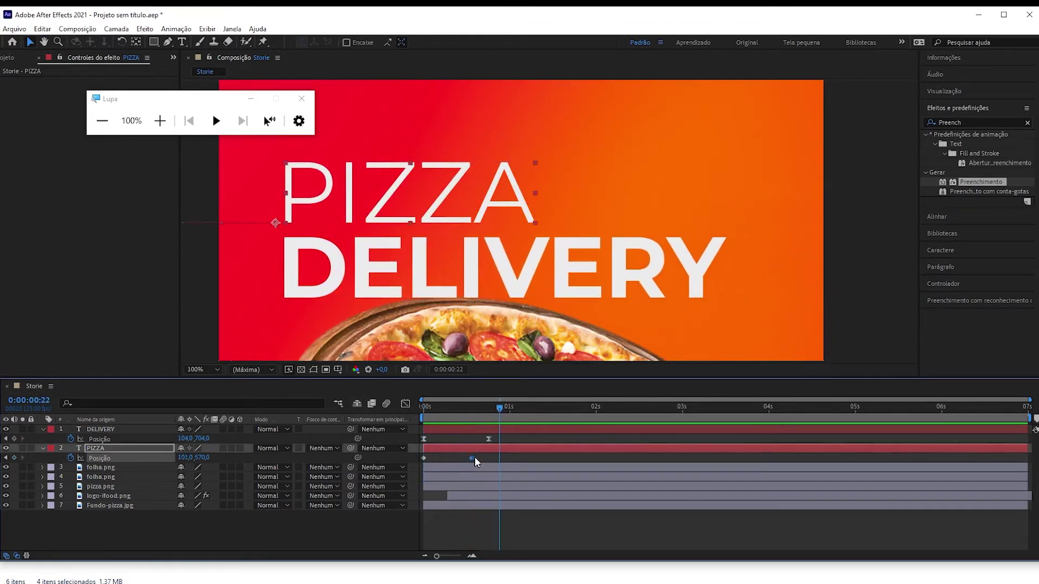
key("space")
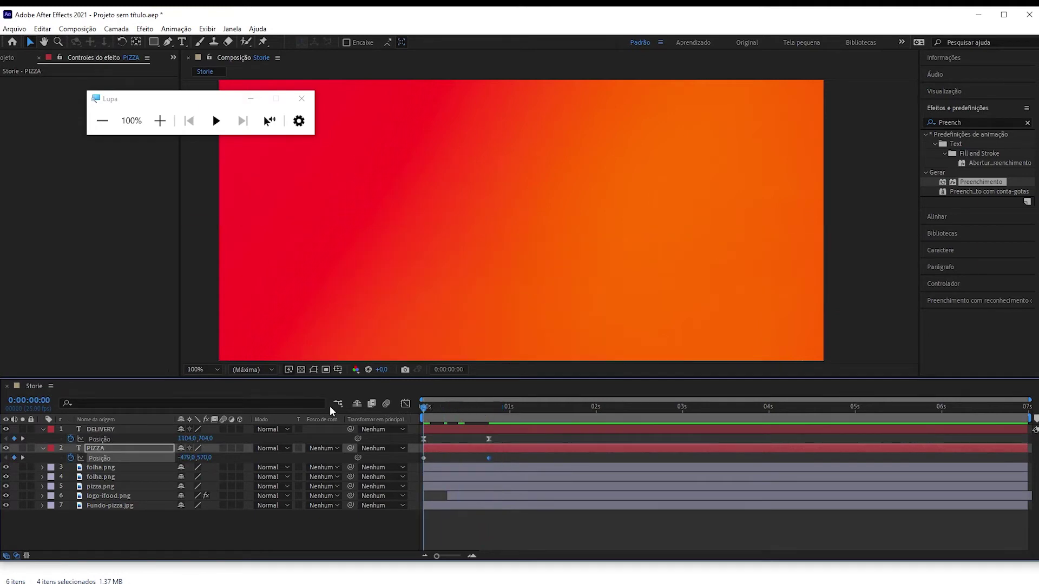
Apply Easy Ease to PIZZA's two Position keyframes.
key("space")
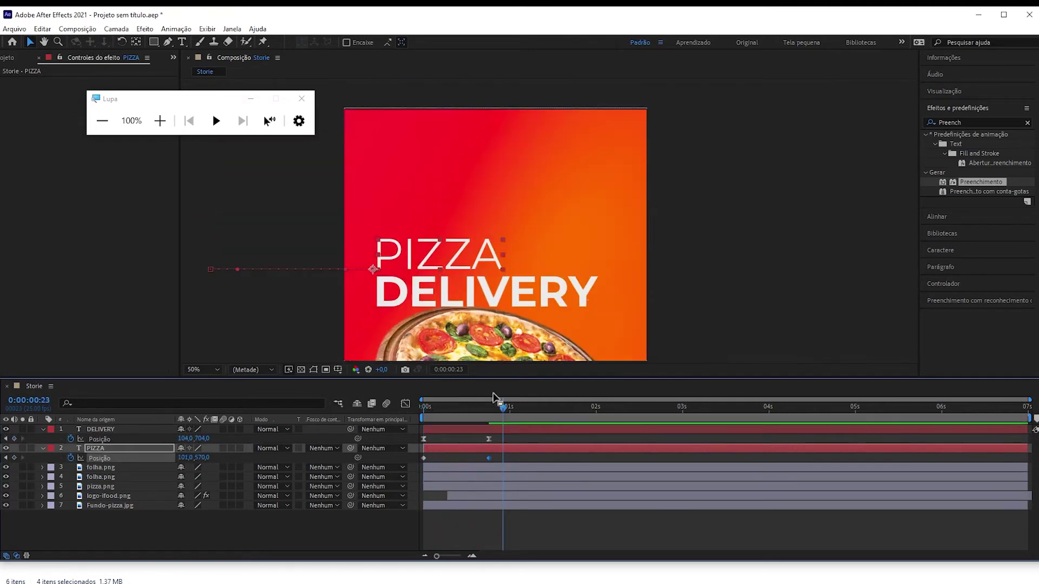
key("space")
left_click_drag(372, 267, 415, 208)
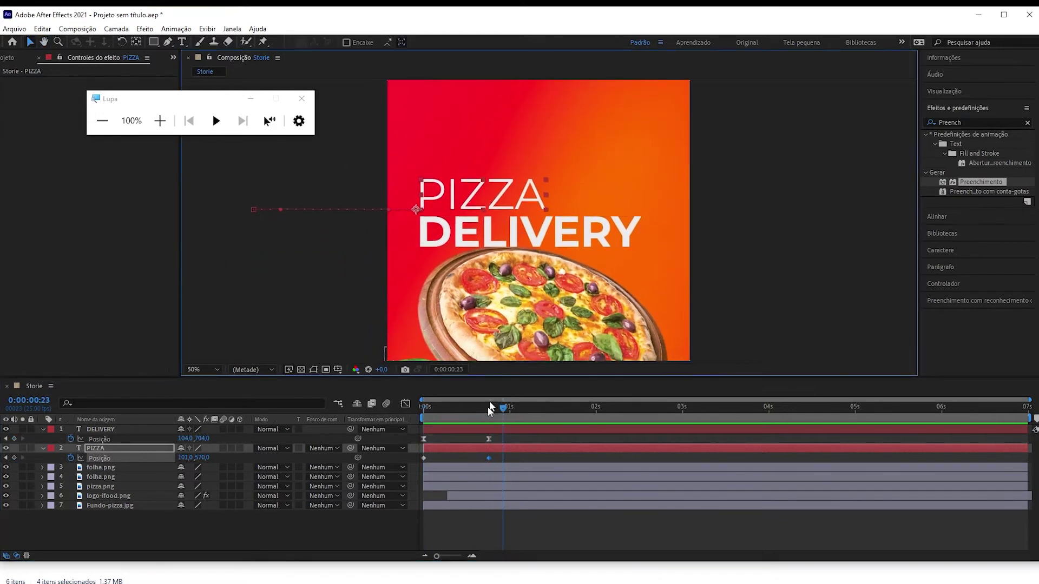
left_click_drag(511, 461, 414, 456)
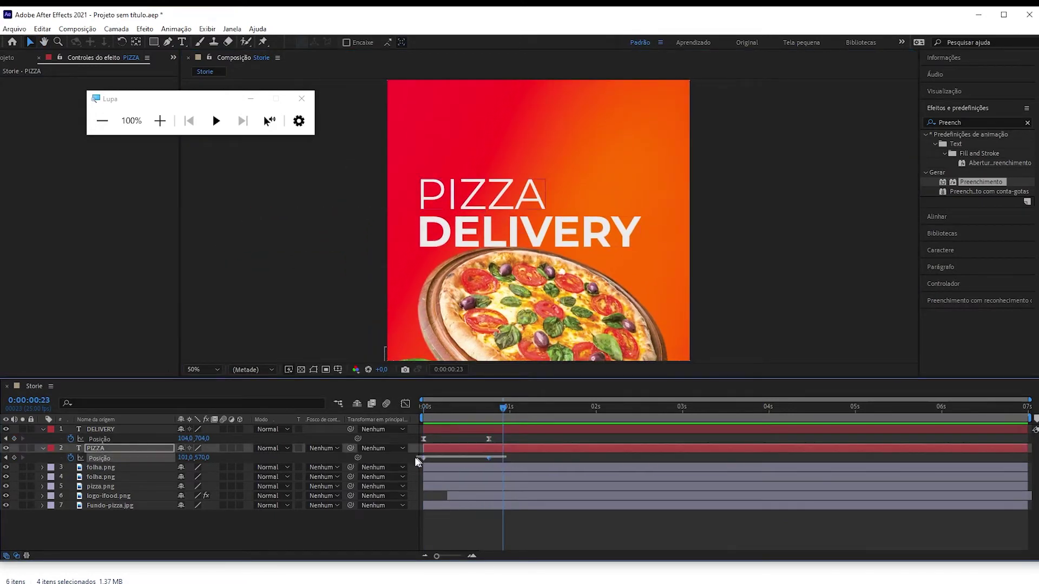
key("F9")
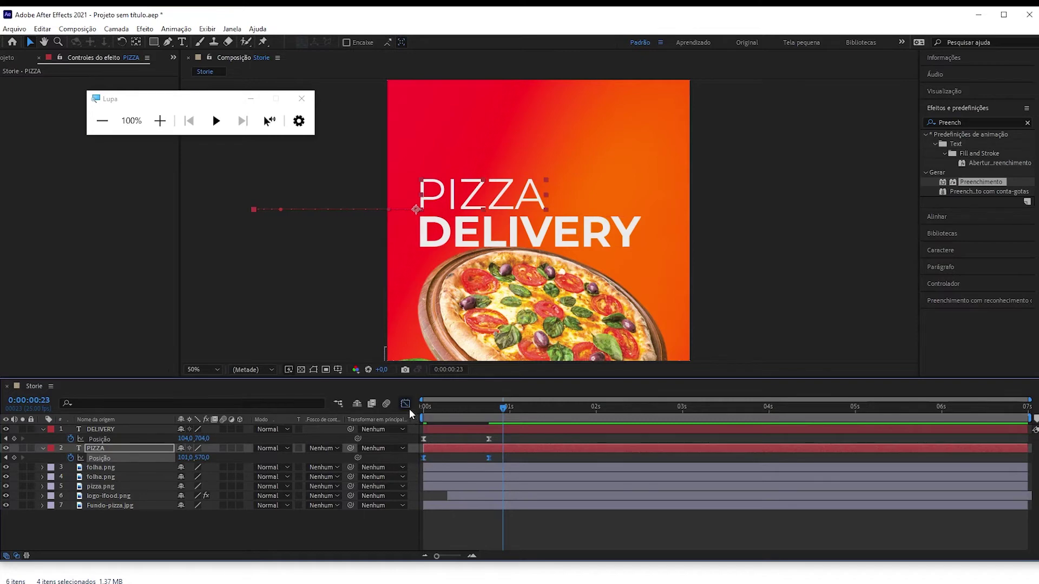
Drag PIZZA's right influence handle left for a fast start and long ease-out, then preview.
left_click(406, 405)
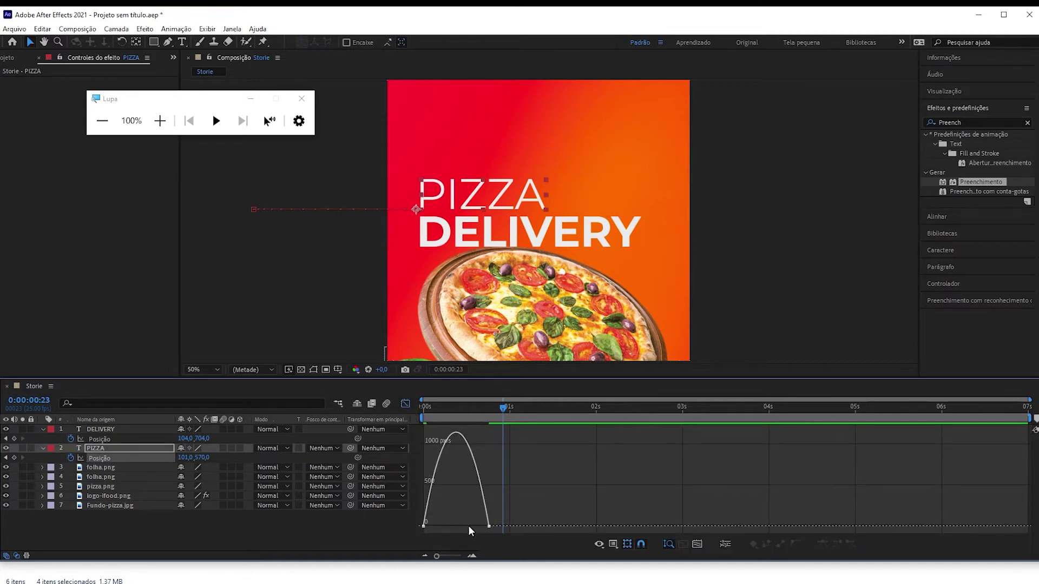
left_click(488, 526)
left_click_drag(468, 526, 461, 525)
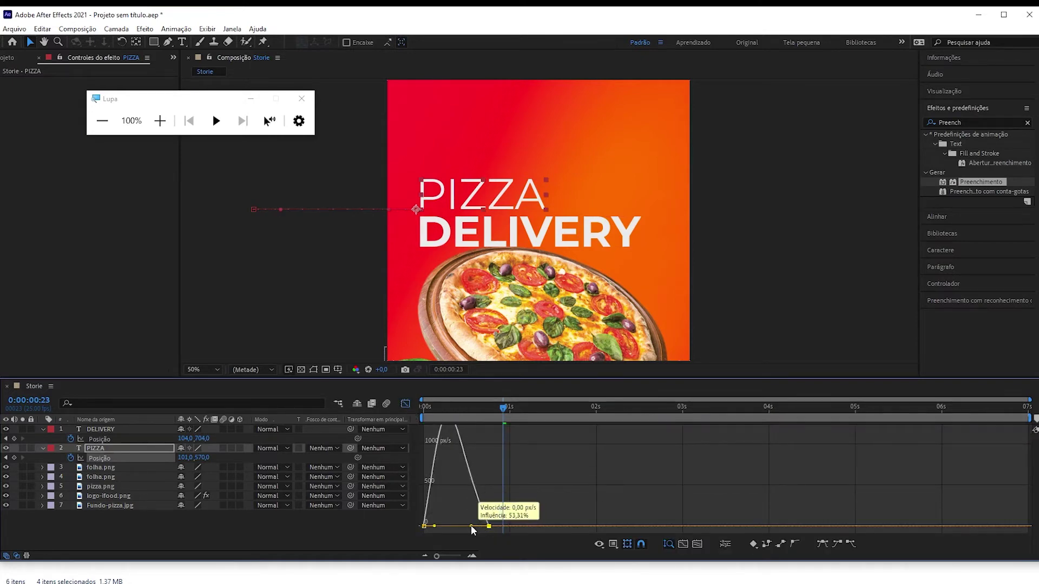
key("Home")
key("space")
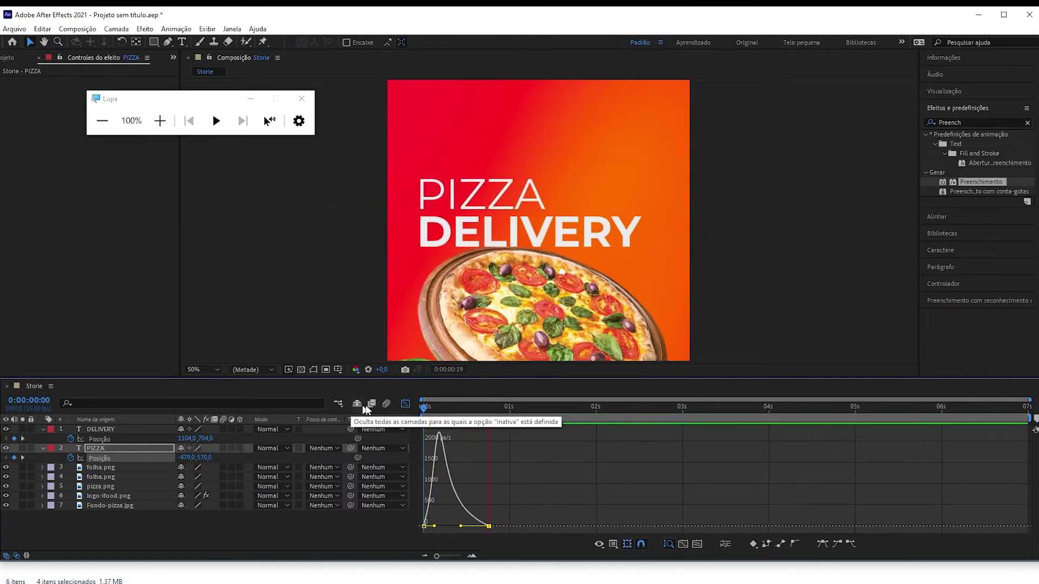
key("space")
key("shift+F3")
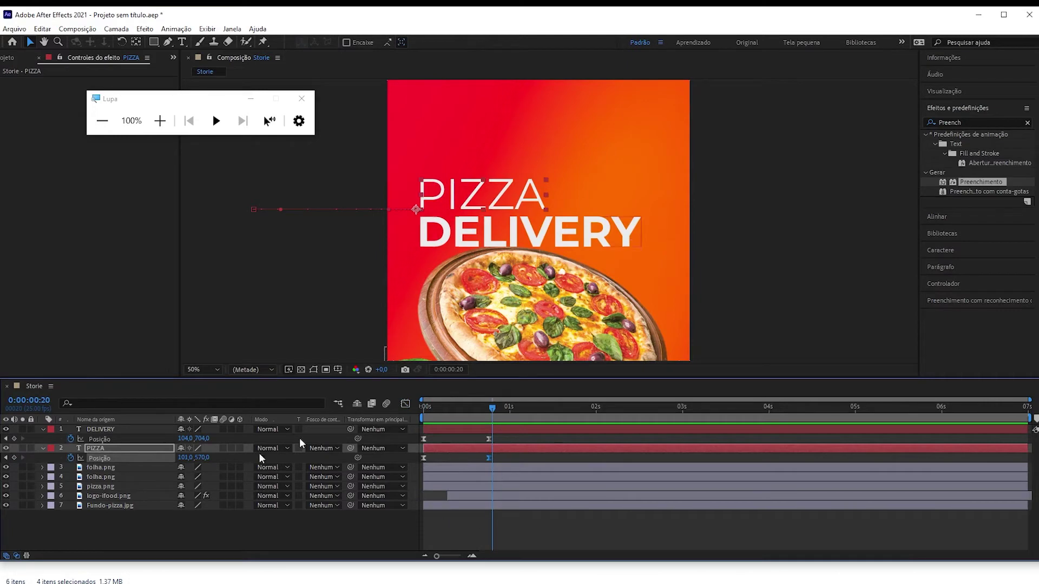
left_click(42, 430)
Enable Motion Blur on the DELIVERY and PIZZA layers and preview the streaking titles.
left_click(42, 438)
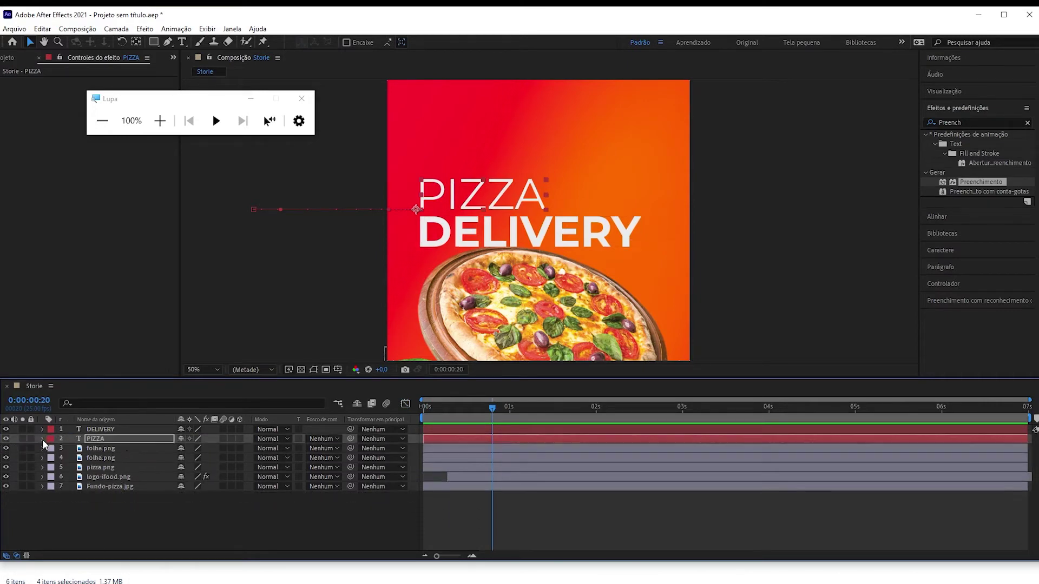
left_click(224, 429)
left_click(224, 438)
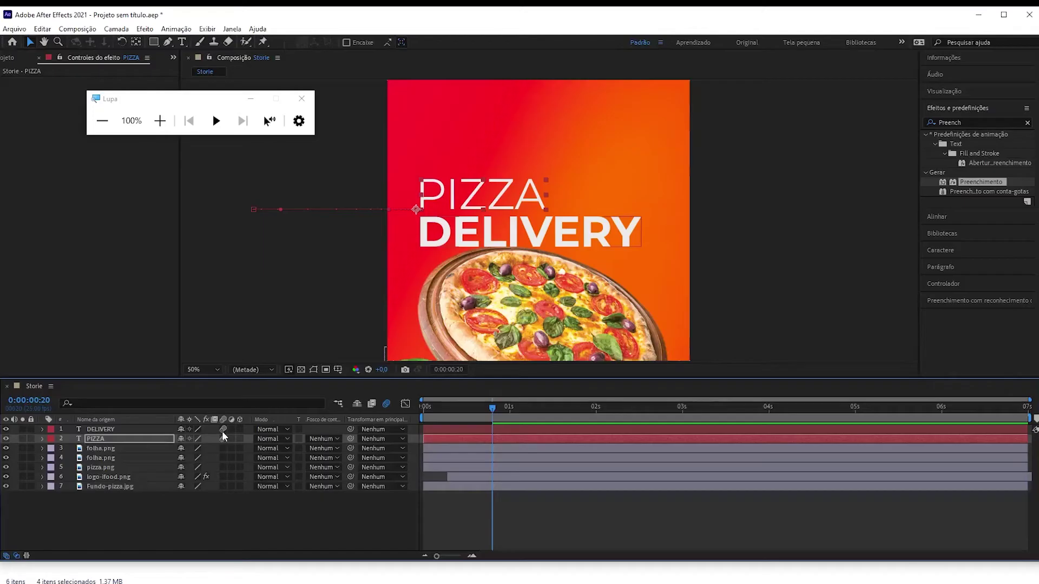
key("space")
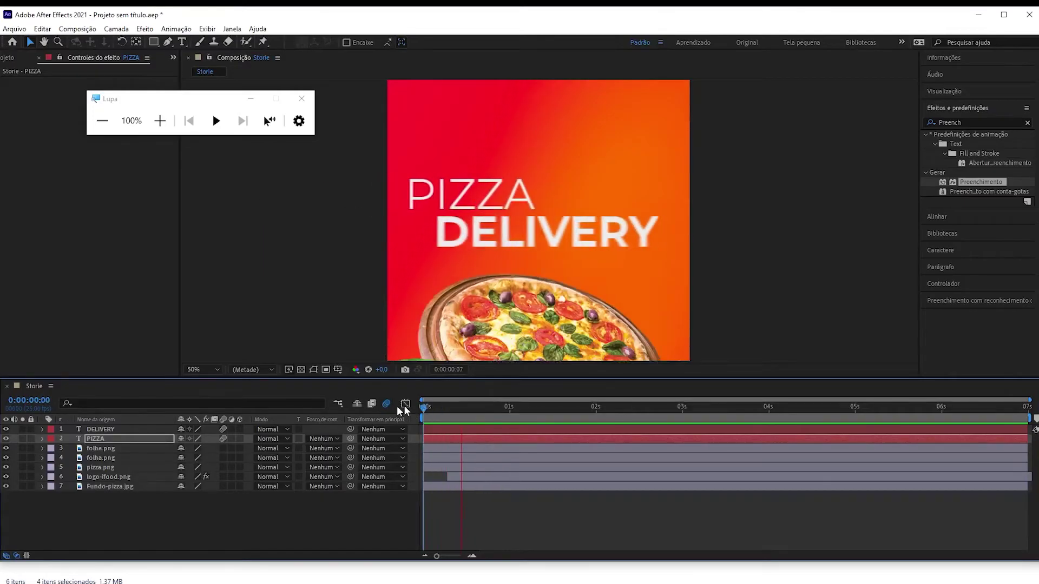
key("space")
mouse_move(464, 414)
left_mouse_down()
mouse_move(439, 414)
mouse_move(499, 411)
left_mouse_up()
scroll(494, 313, "down", 2)
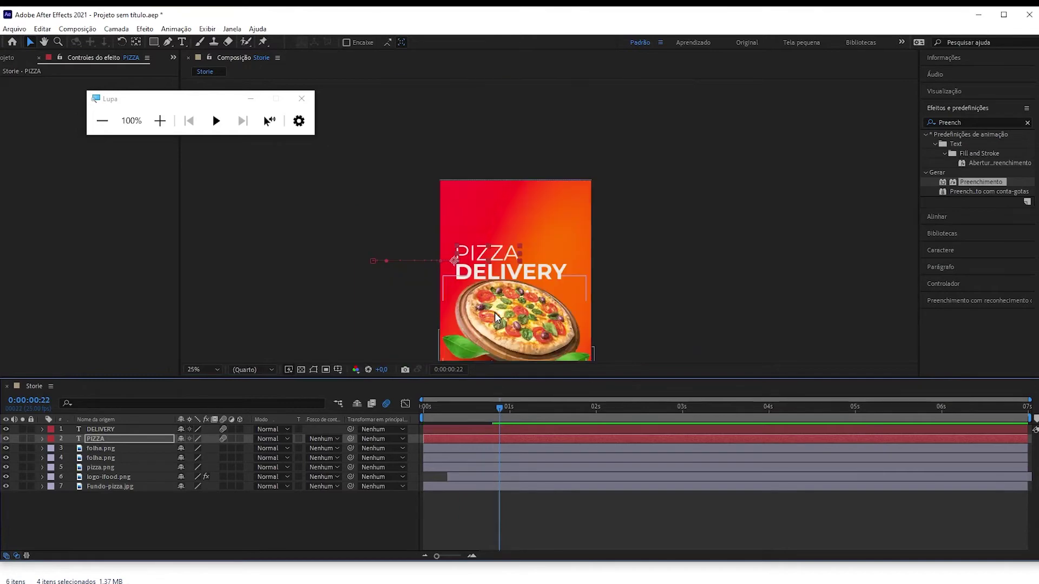
left_click_drag(495, 312, 497, 185)
Apply Easy Ease to the pizza.png layer's two Position keyframes.
scroll(496, 185, "up", 2)
left_click(525, 196)
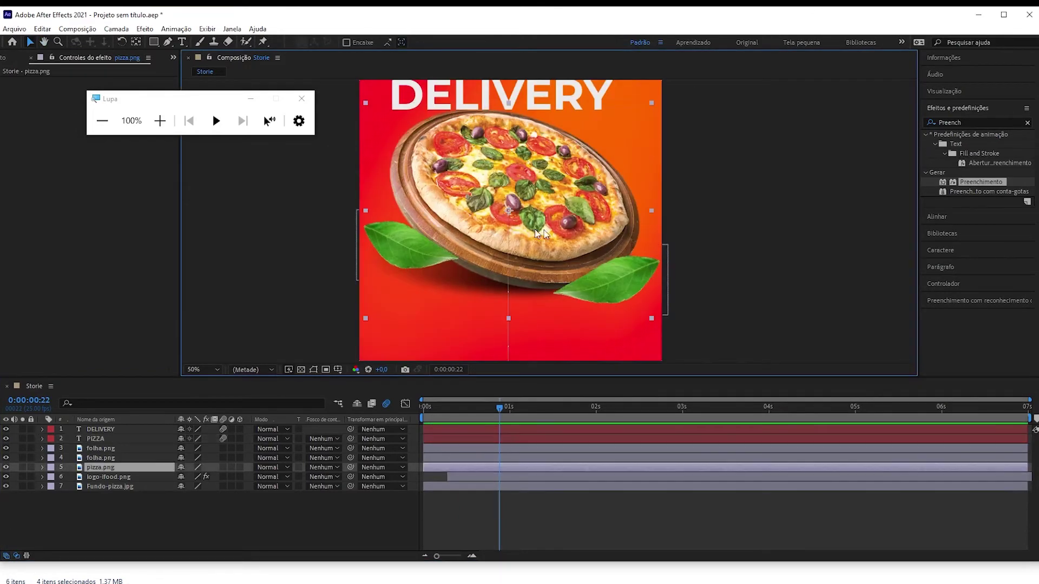
key("p")
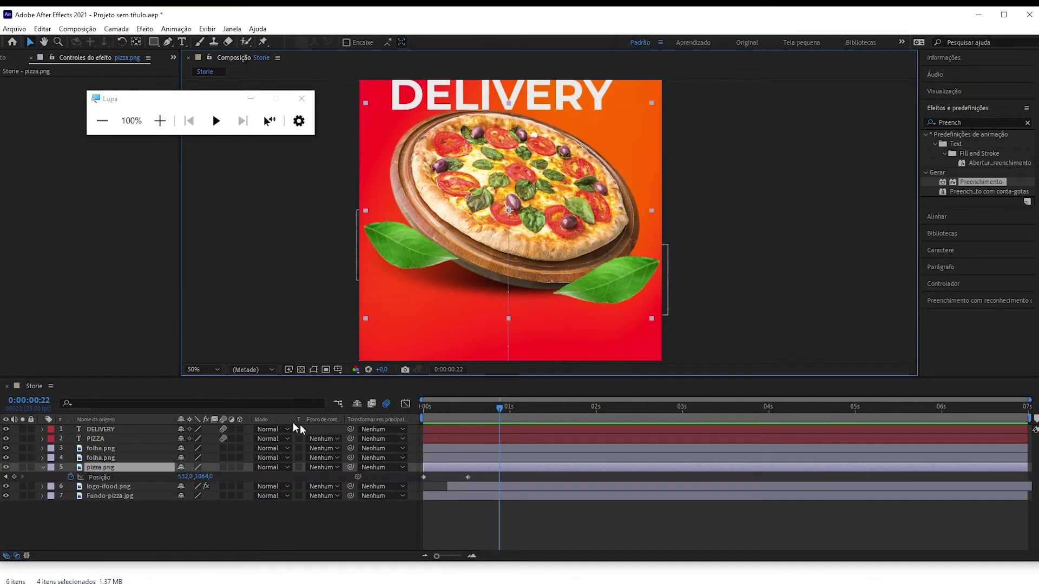
left_click(395, 479)
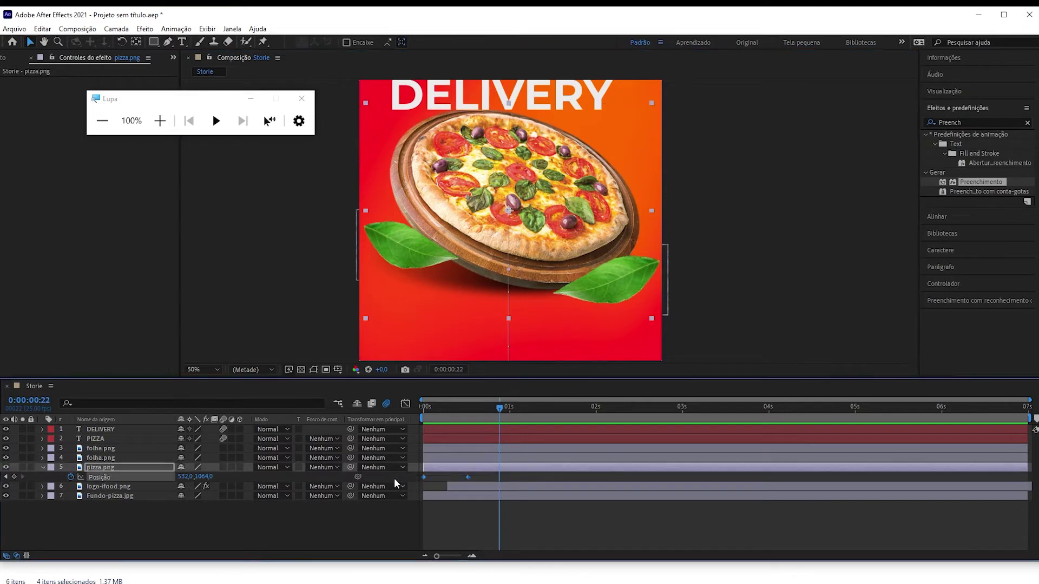
key("F9")
Pull the pizza's speed-graph influence handle left for a fast rise and gentle stop, then preview.
left_click(405, 404)
left_click_drag(476, 527, 447, 525)
left_click_drag(446, 404, 397, 399)
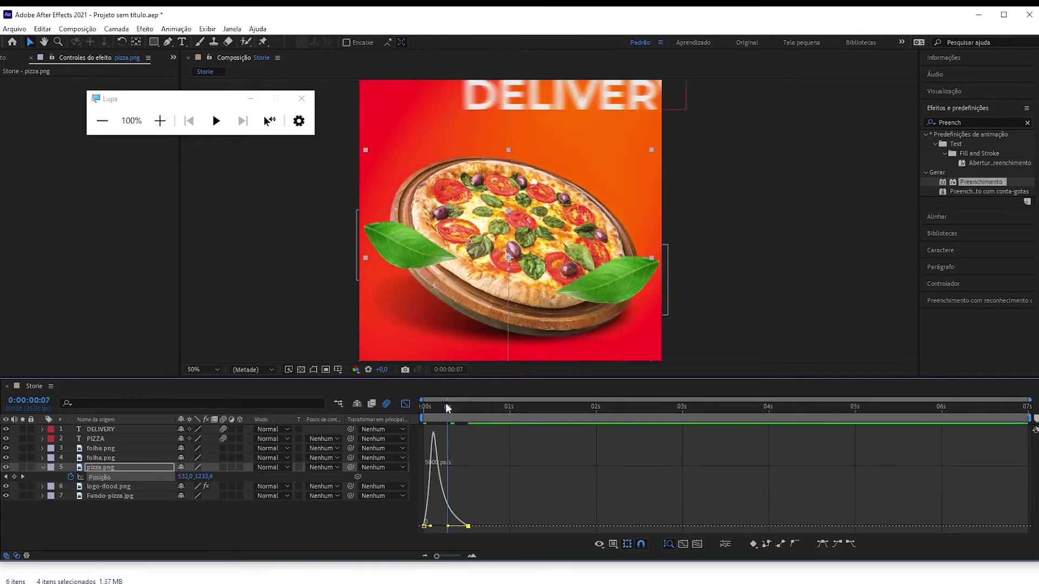
scroll(432, 297, "down", 2)
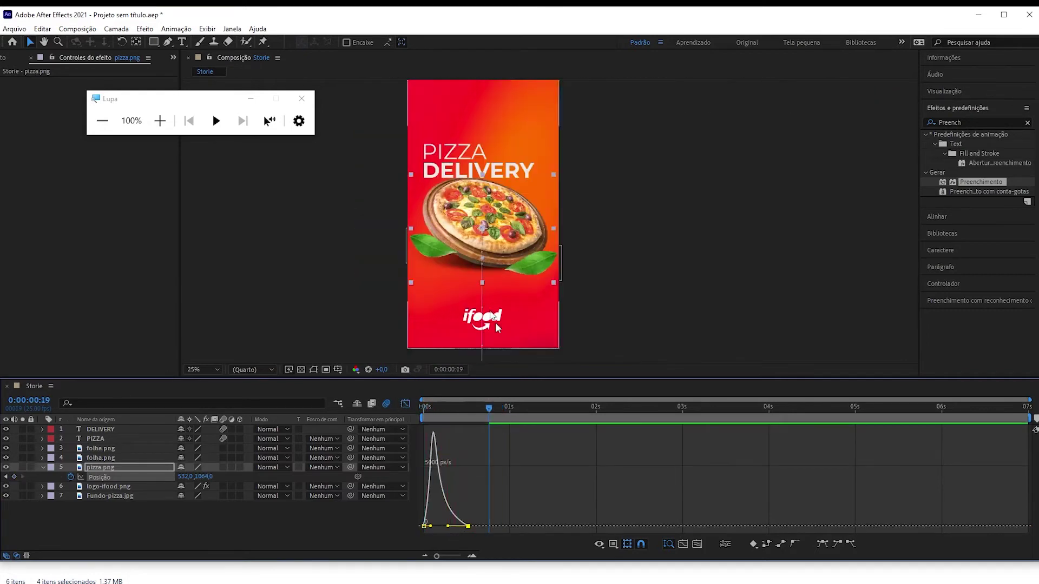
key("space")
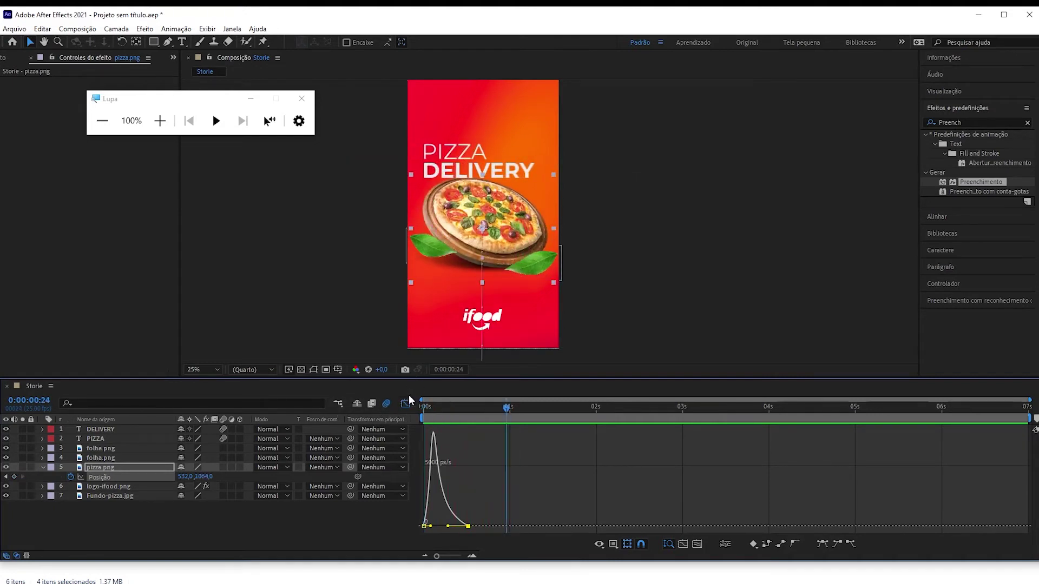
left_click(405, 404)
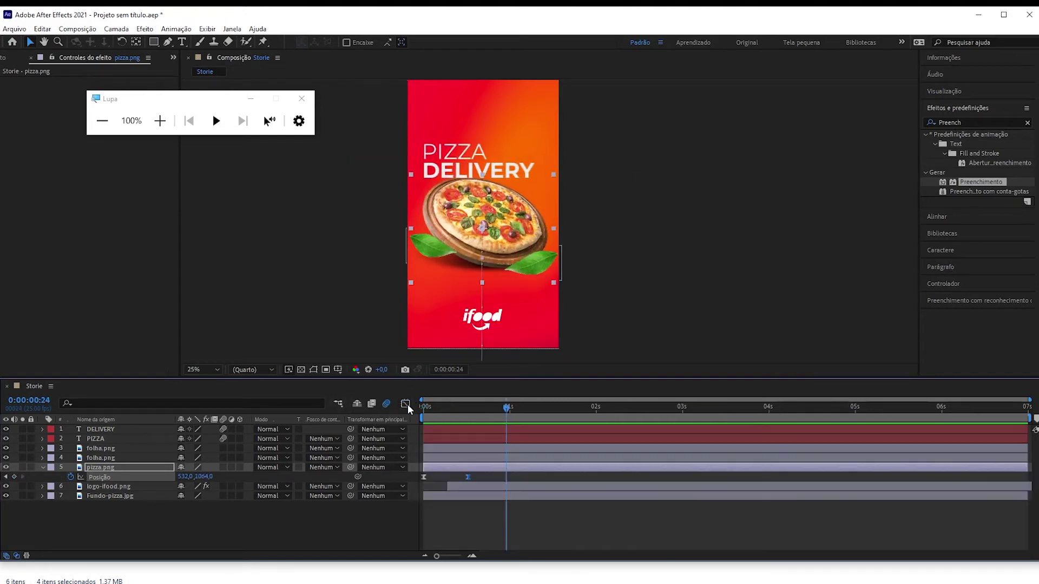
Turn on Motion Blur for pizza.png and preview the full titles-and-pizza intro.
left_click(223, 468)
left_click_drag(439, 414, 412, 410)
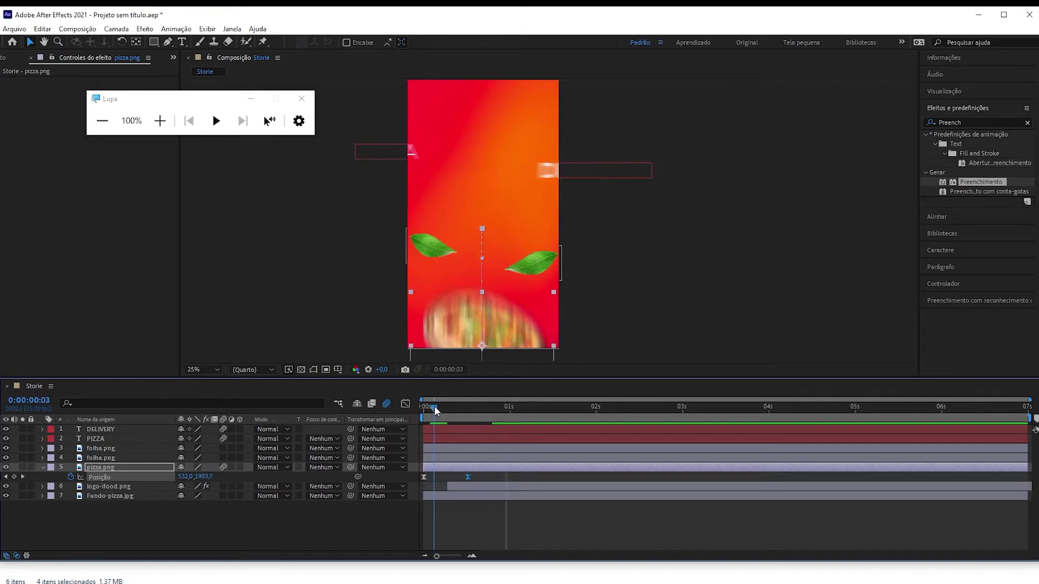
key("space")
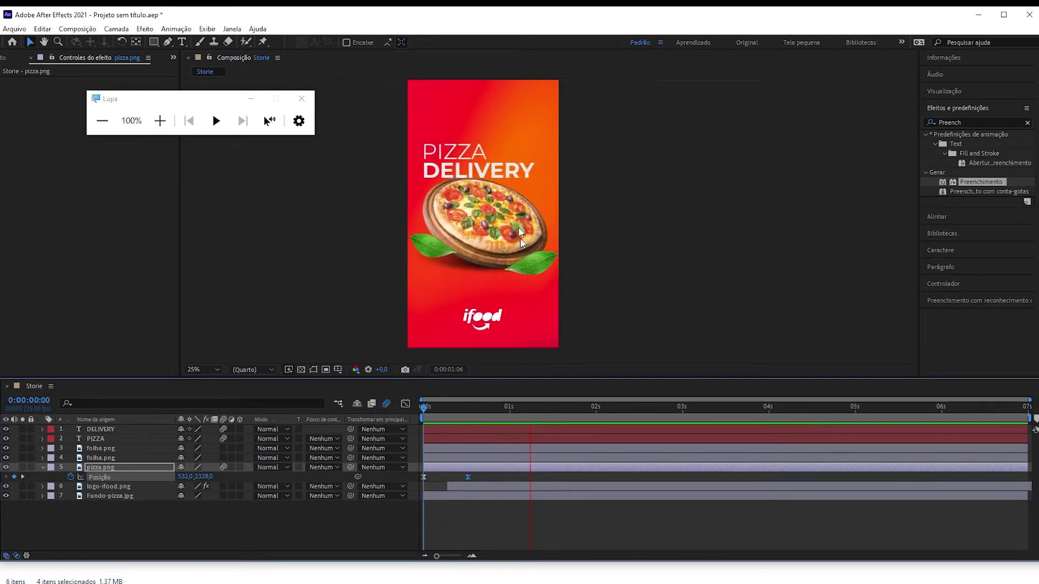
key("space")
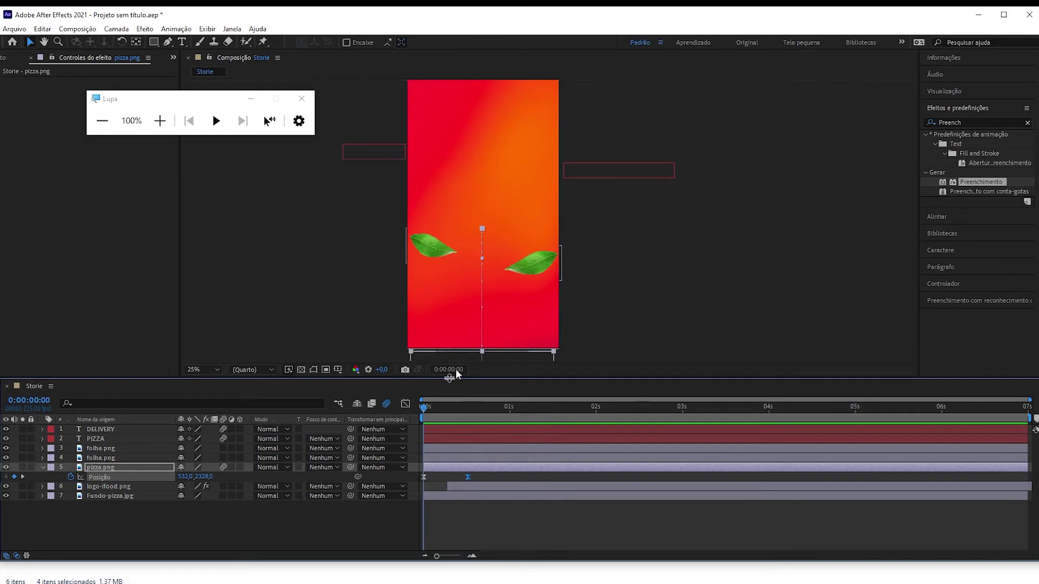
key("space")
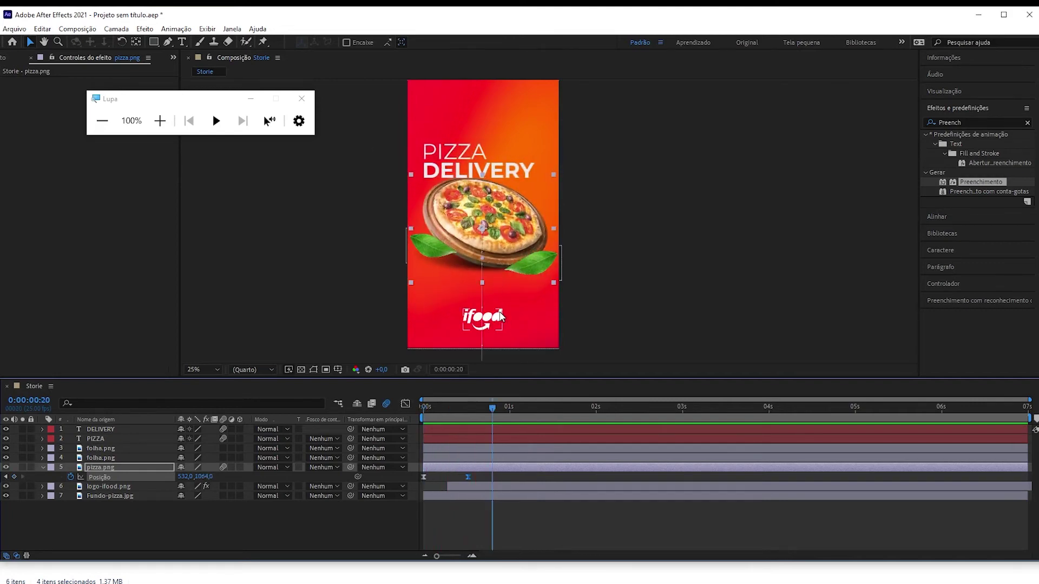
left_click_drag(492, 410, 467, 412)
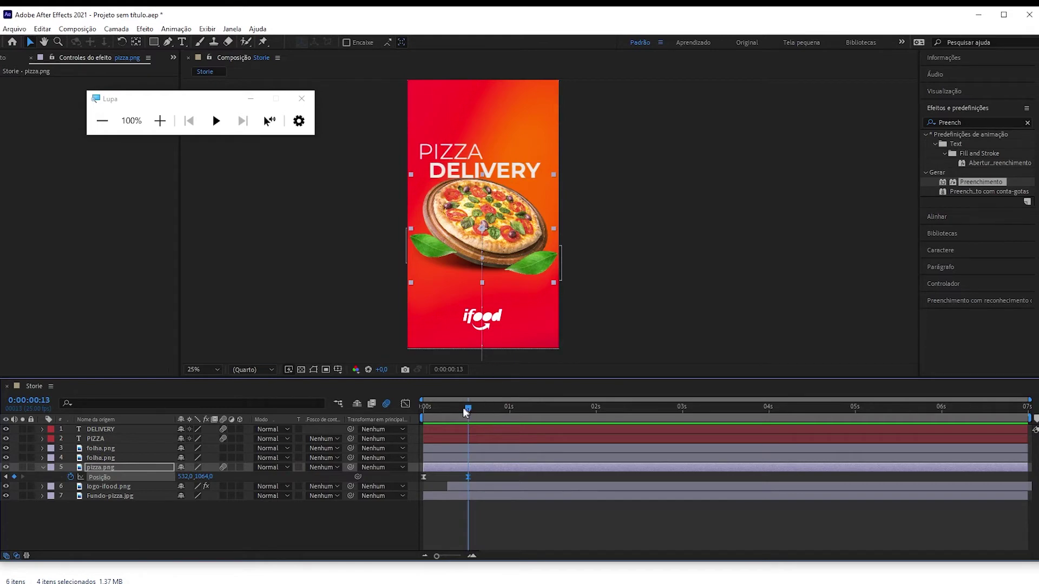
left_click_drag(463, 408, 410, 408)
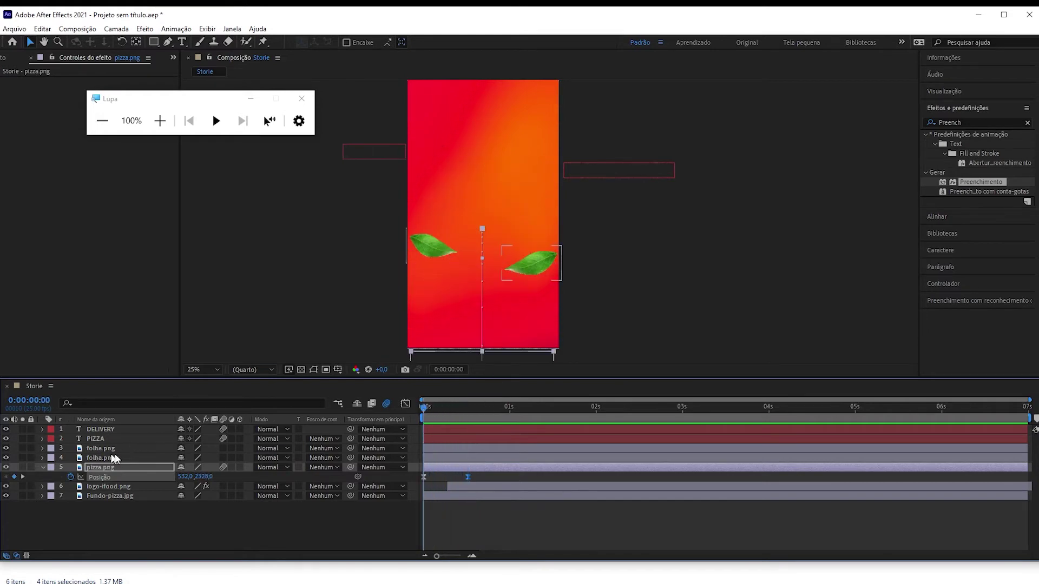
Select the right folha.png leaf and move it above the poster's top-right corner, showing Position.
left_click(40, 467)
left_click(99, 448)
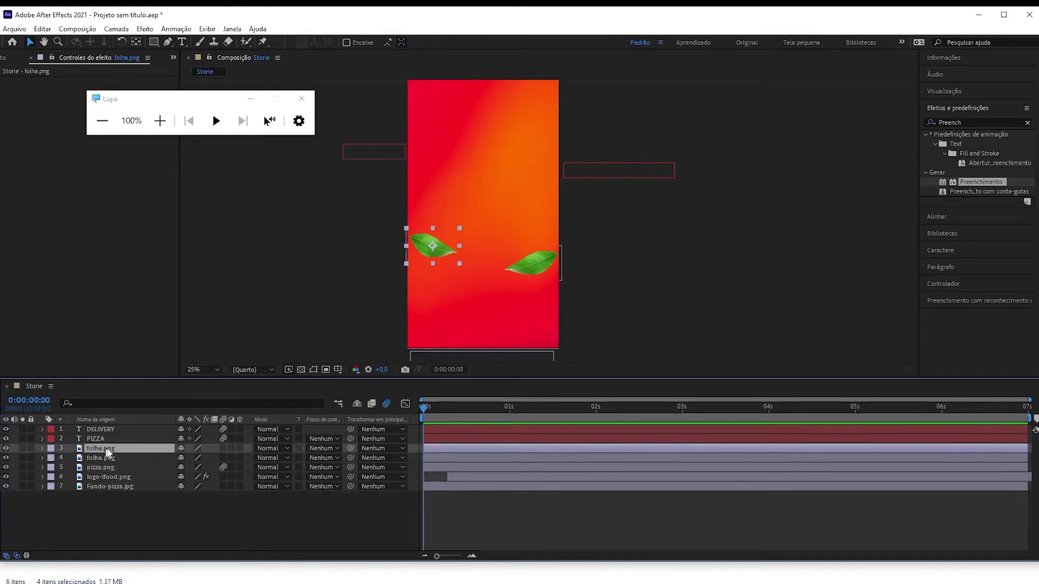
left_click(130, 458)
left_click_drag(531, 260, 550, 85)
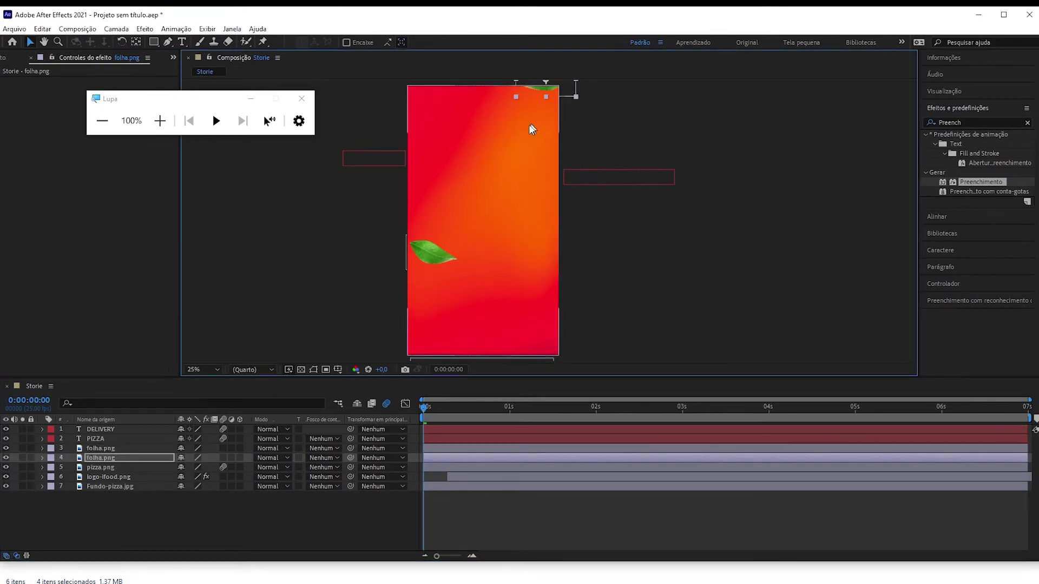
scroll(519, 216, "up", 2)
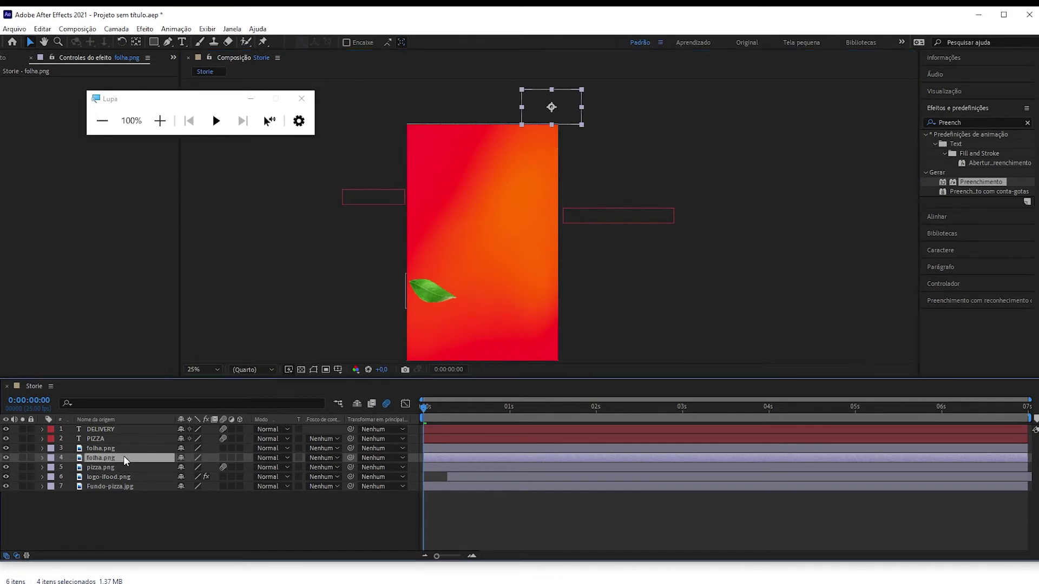
key("p")
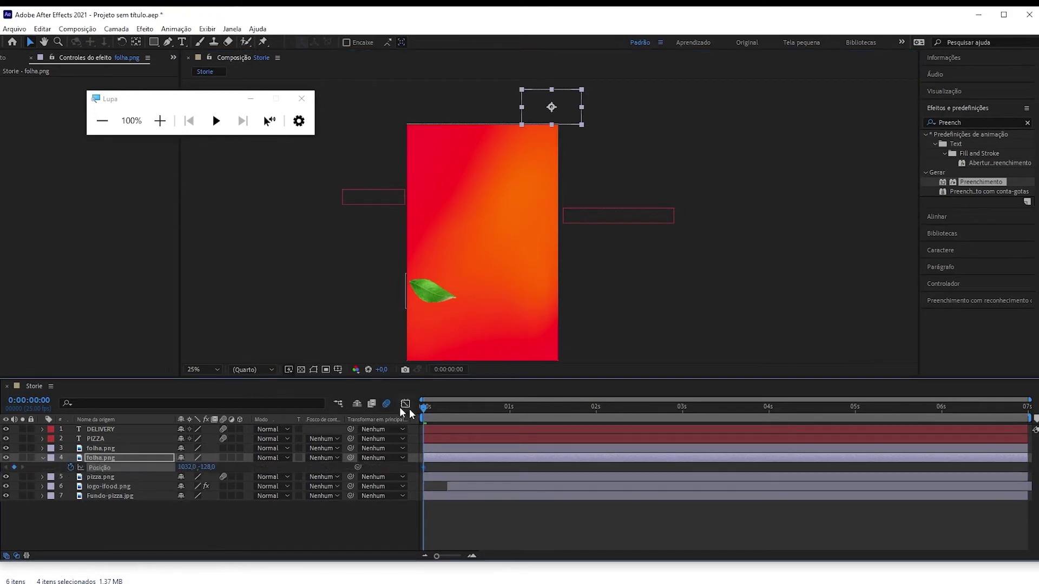
Key the leaf's Position at 0:16, 1:01, 1:13 and 1:24, zigzagging down to the lower right, then preview.
left_click_drag(426, 408, 481, 407)
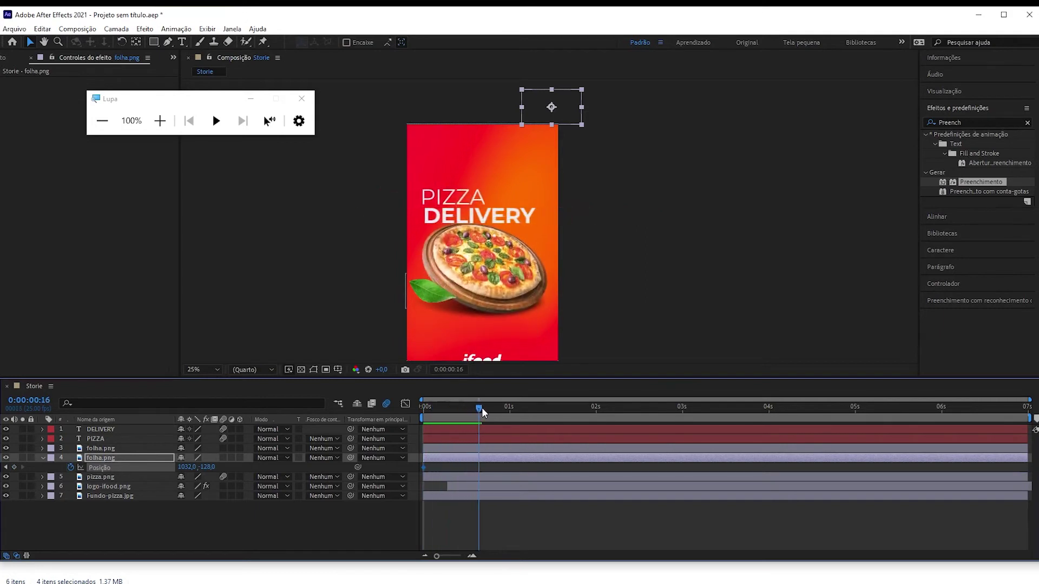
left_click_drag(570, 111, 483, 181)
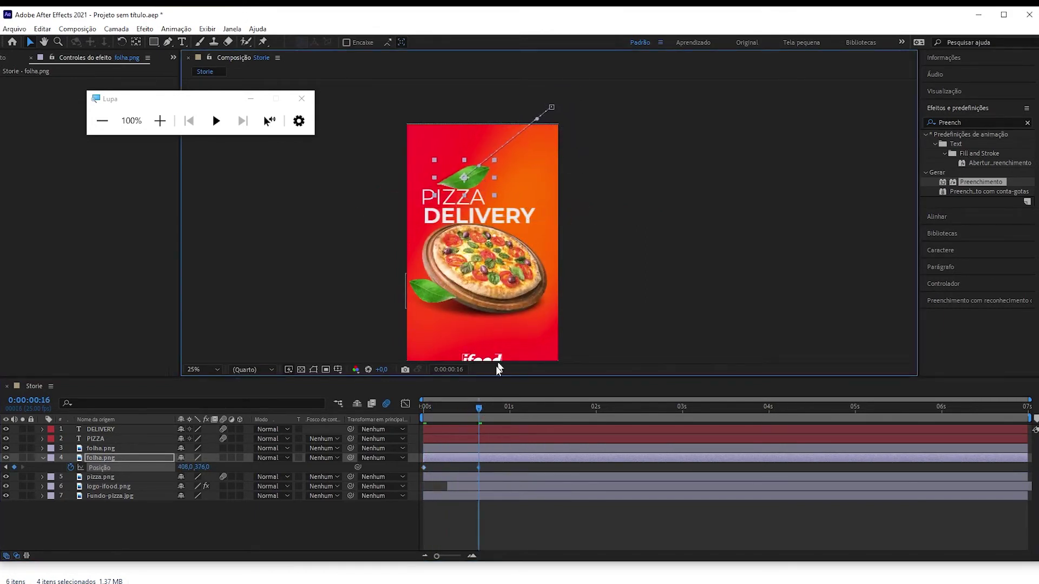
left_click_drag(478, 410, 504, 412)
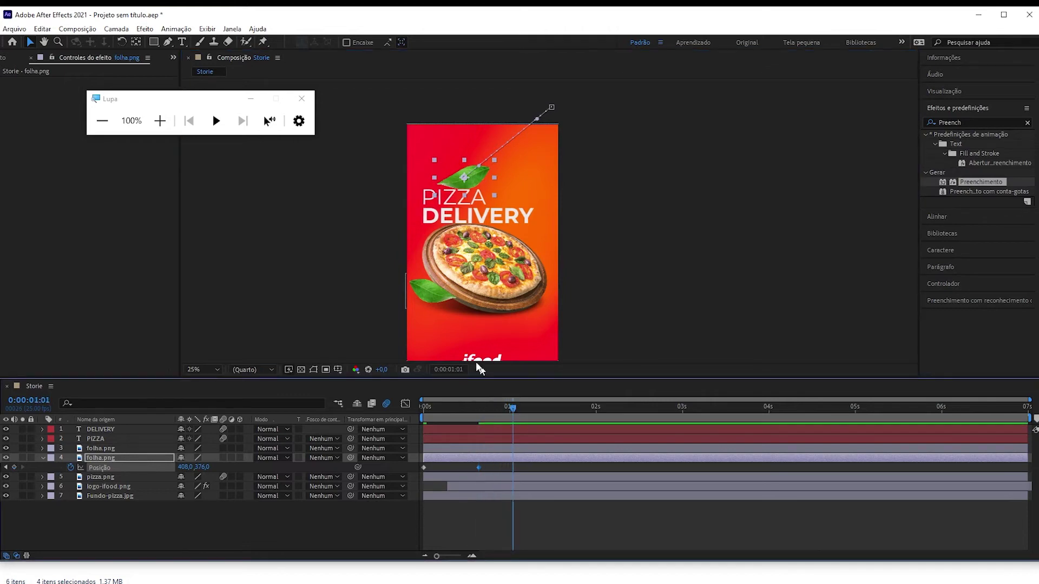
left_click_drag(478, 184, 557, 245)
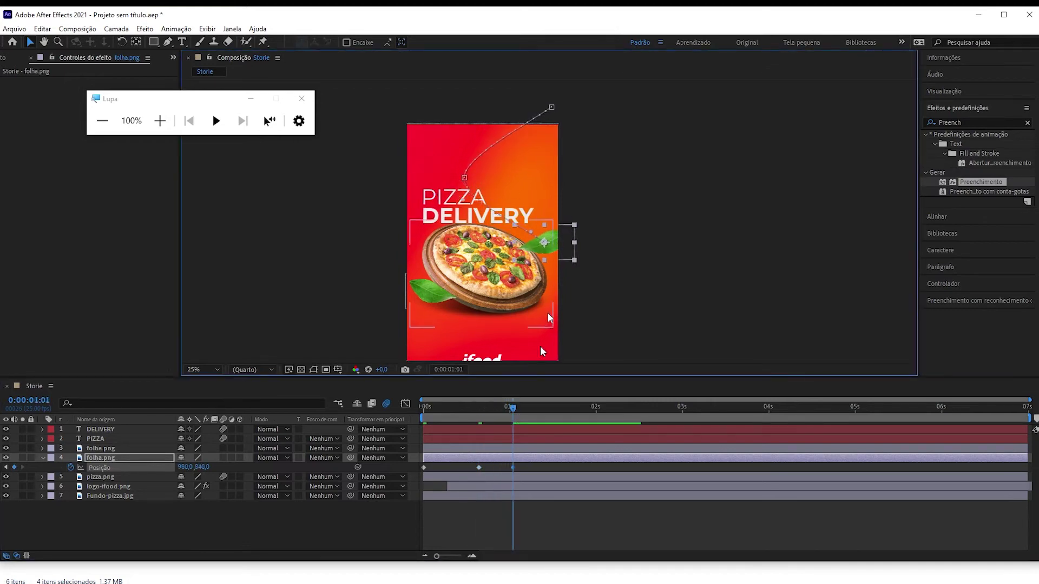
mouse_move(513, 409)
left_mouse_down()
mouse_move(563, 421)
mouse_move(554, 417)
left_mouse_up()
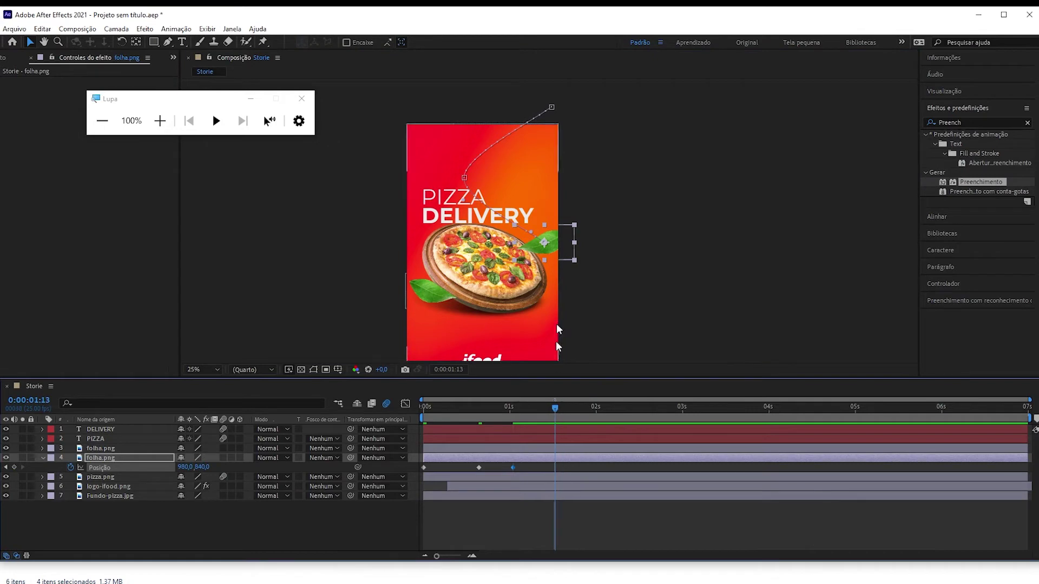
left_click_drag(561, 241, 509, 296)
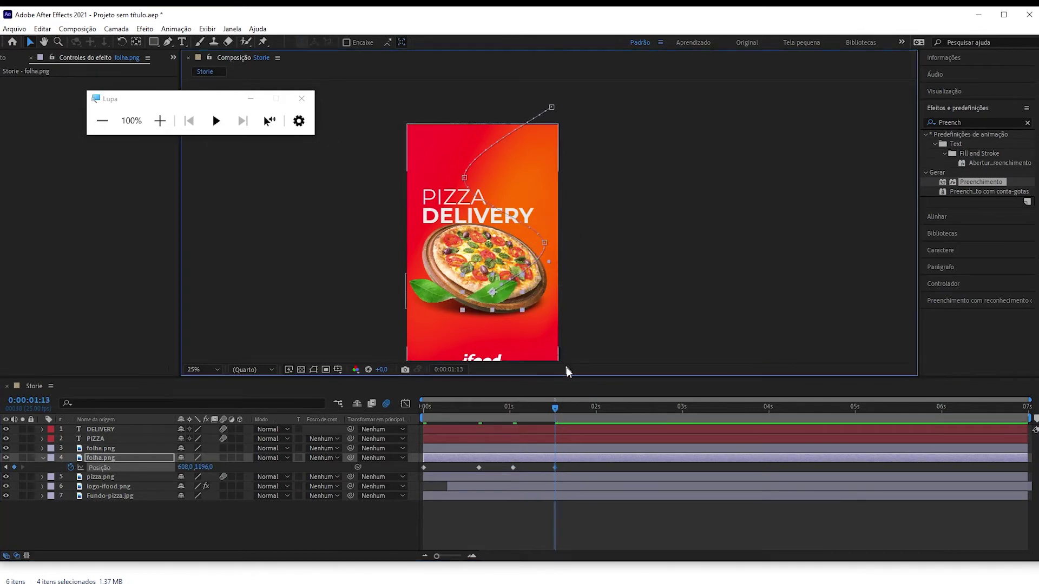
left_click_drag(552, 409, 592, 414)
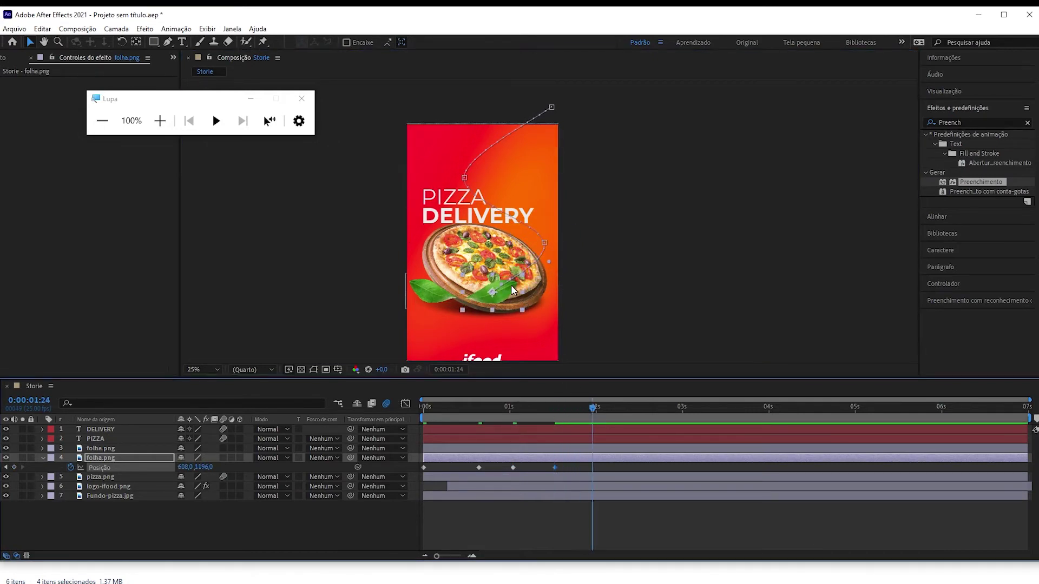
left_click_drag(482, 298, 534, 328)
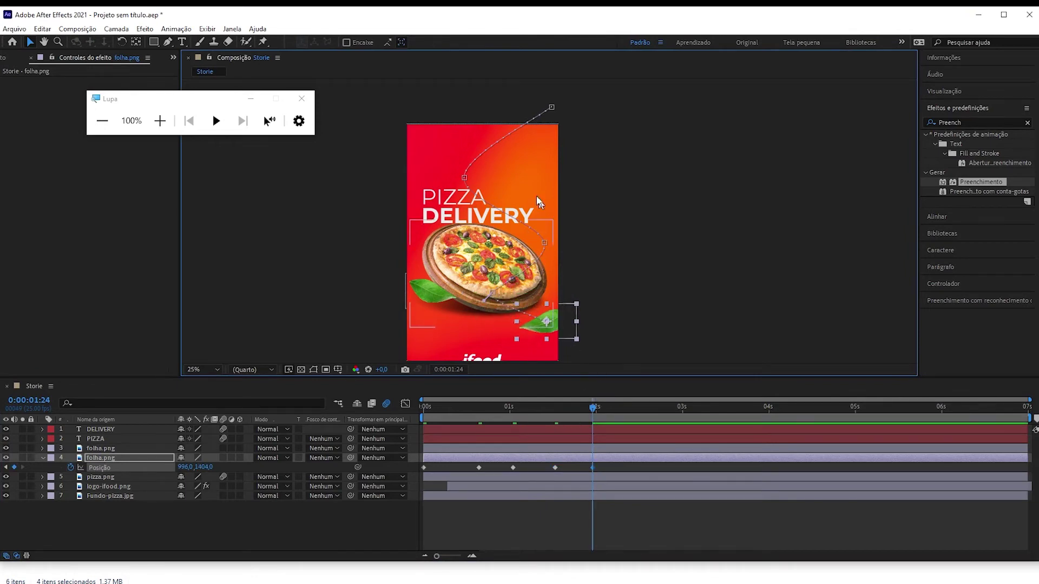
left_click_drag(599, 417, 370, 411)
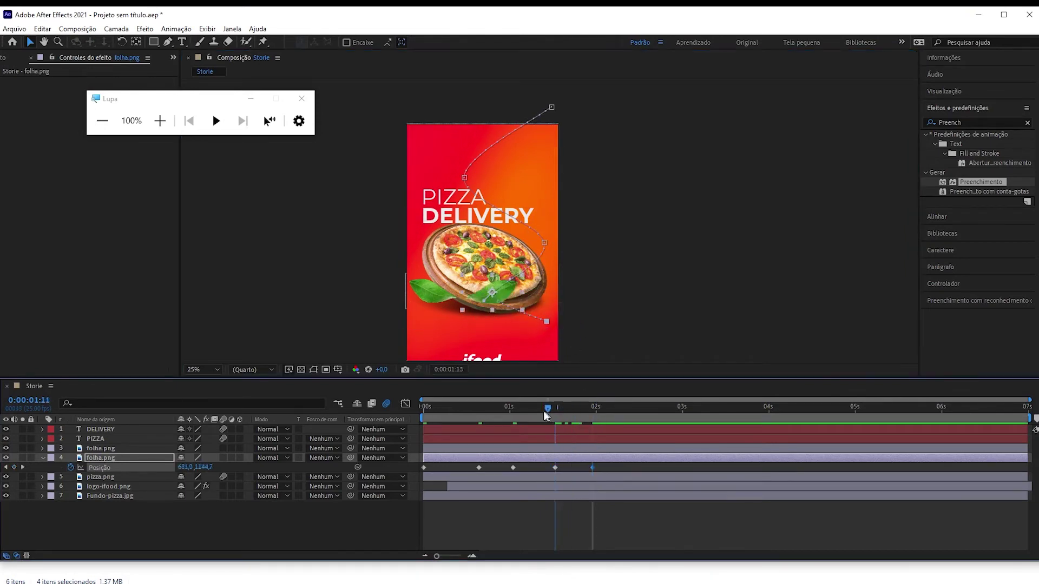
key("space")
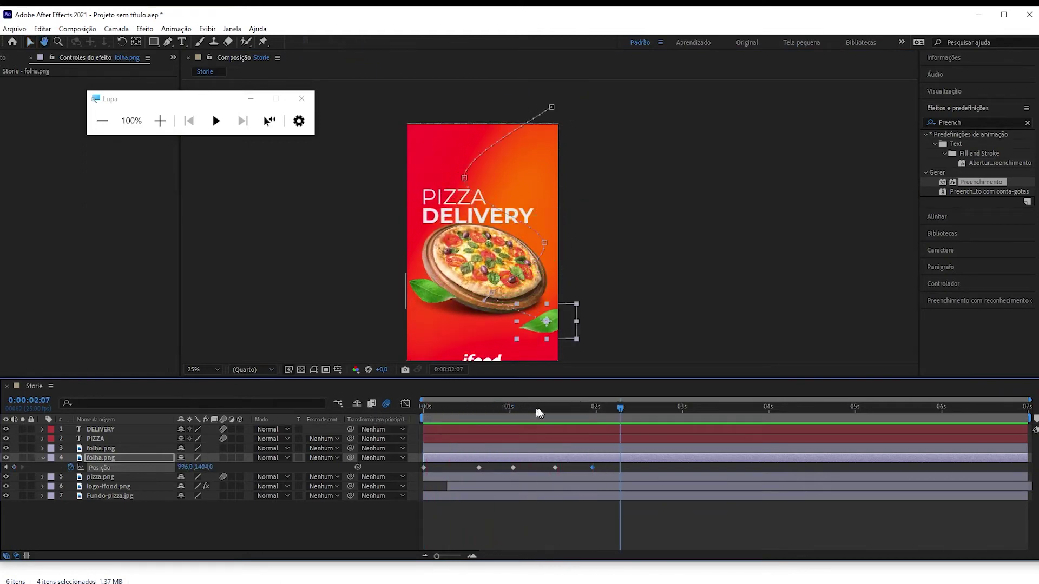
Hide the DELIVERY, PIZZA and pizza.png layers to see the leaf's motion path clearly.
key("space")
left_click(467, 406)
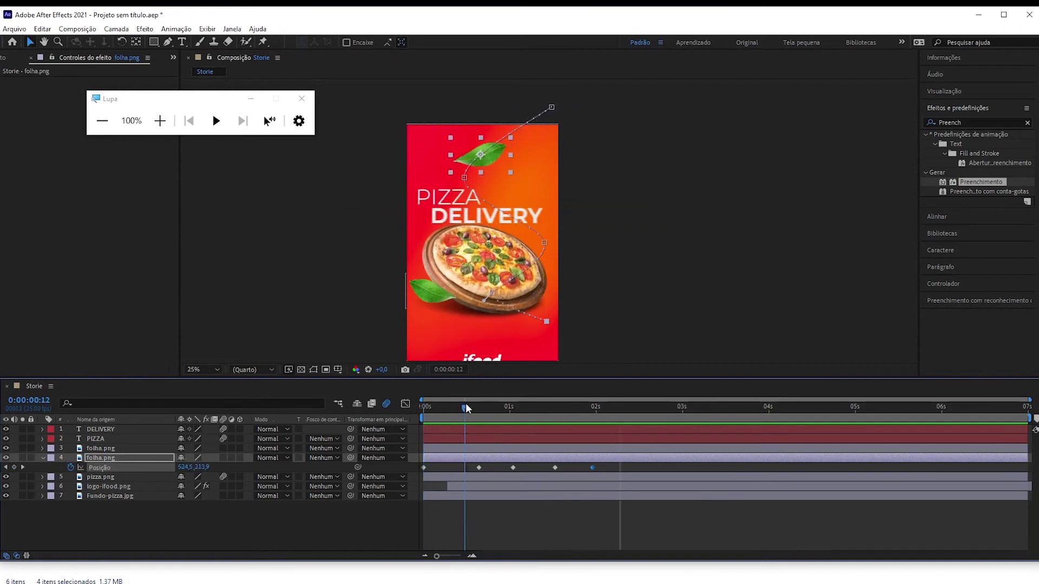
left_click(5, 429)
left_click(6, 439)
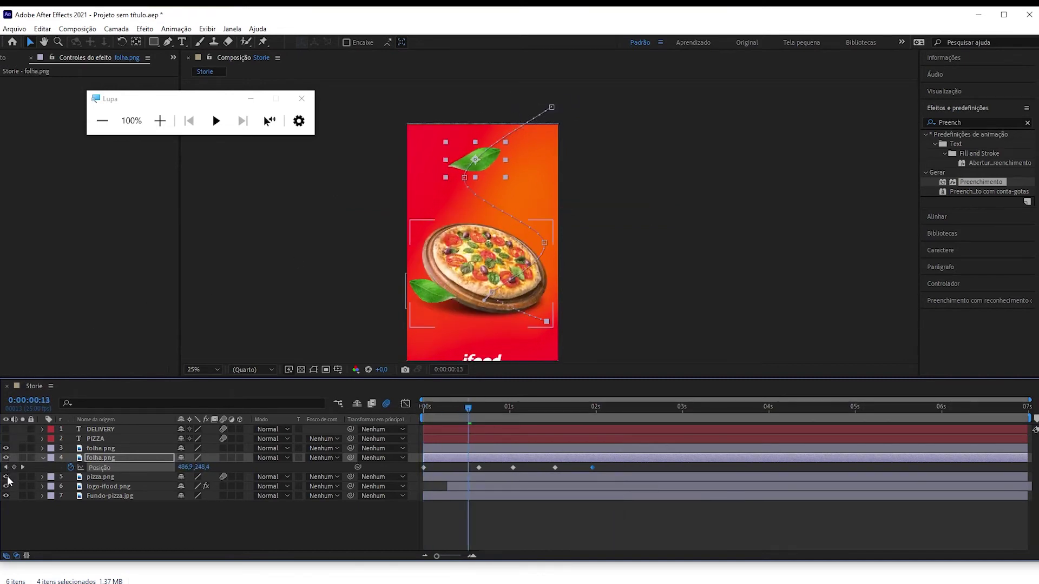
left_click(6, 476)
mouse_move(471, 417)
left_mouse_down()
mouse_move(538, 412)
mouse_move(430, 422)
mouse_move(603, 403)
mouse_move(437, 413)
mouse_move(492, 410)
left_mouse_up()
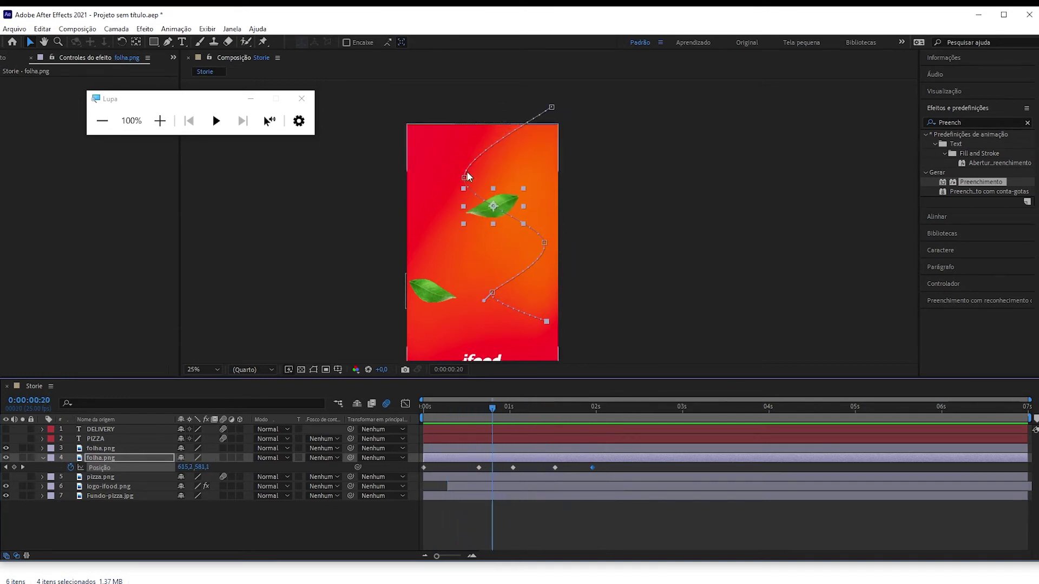
Curve the leaf's motion-path bends with Bezier handles, preview, then Easy Ease all Position keyframes.
left_click(466, 175)
mouse_move(465, 155)
left_mouse_down()
mouse_move(570, 174)
mouse_move(561, 173)
left_mouse_up()
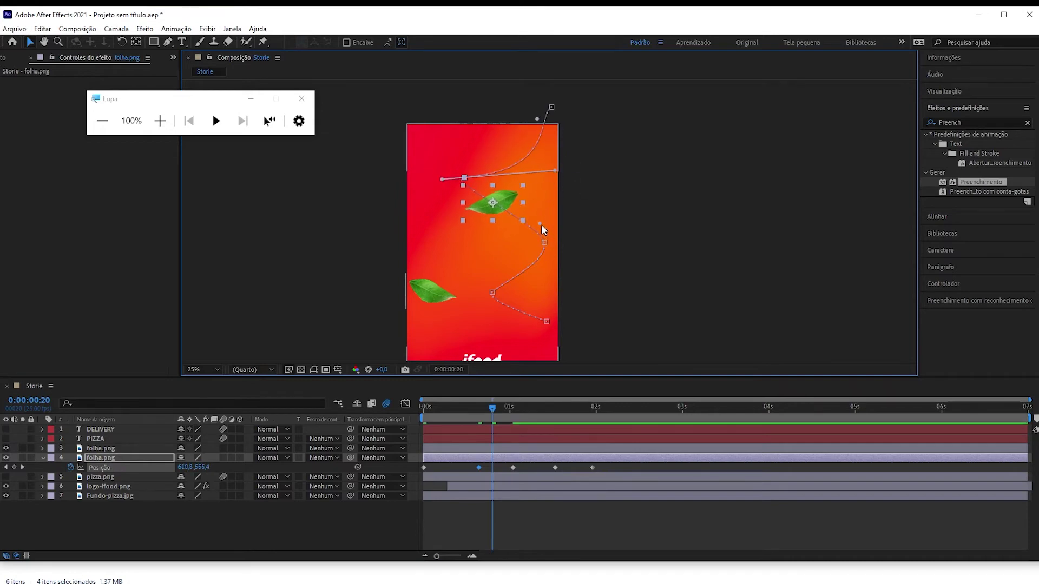
mouse_move(539, 224)
left_mouse_down()
mouse_move(493, 232)
mouse_move(503, 235)
left_mouse_up()
left_click_drag(443, 180, 472, 214)
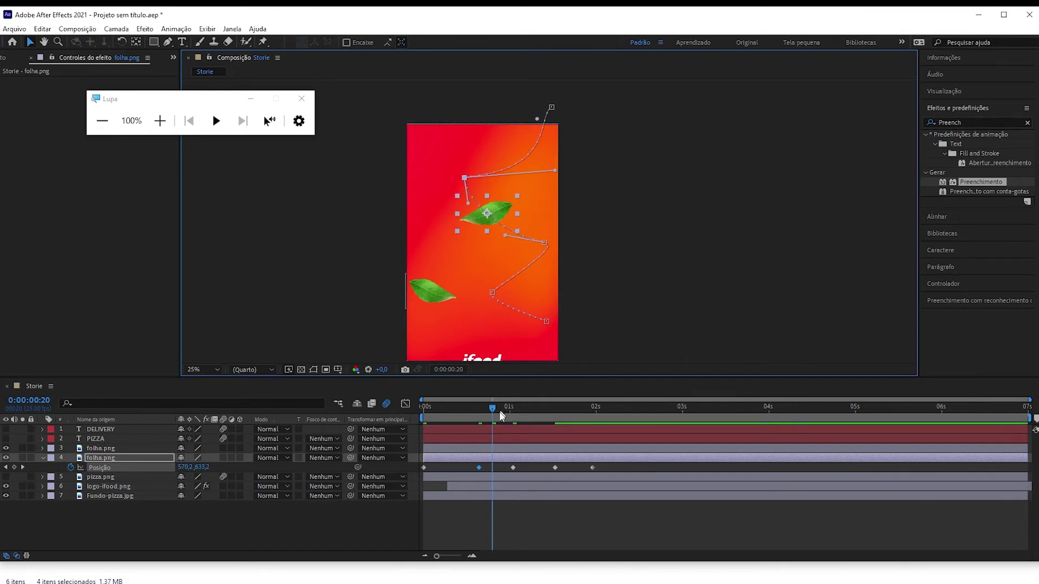
left_click_drag(500, 411, 333, 401)
key("space")
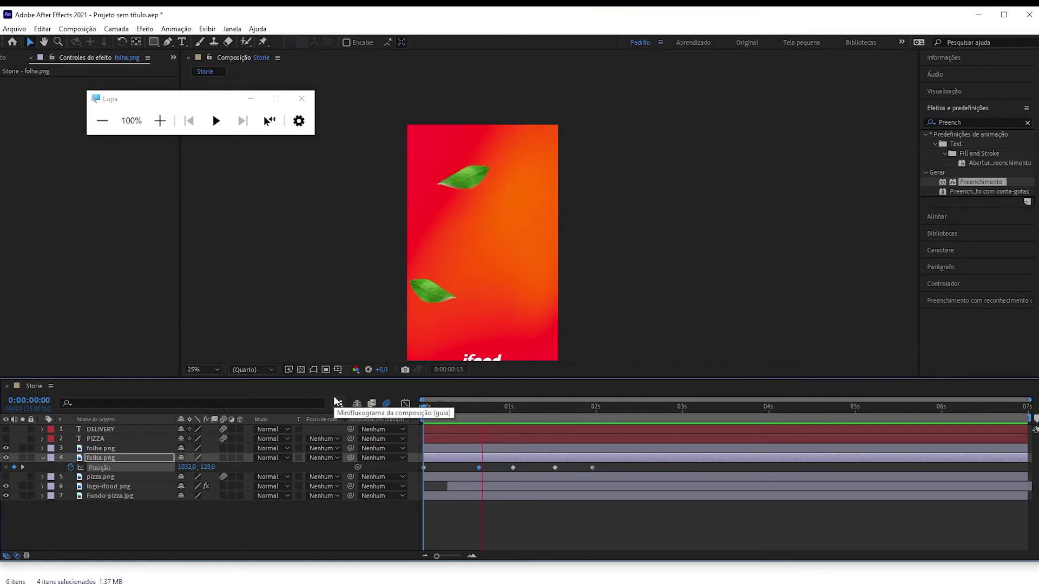
key("space")
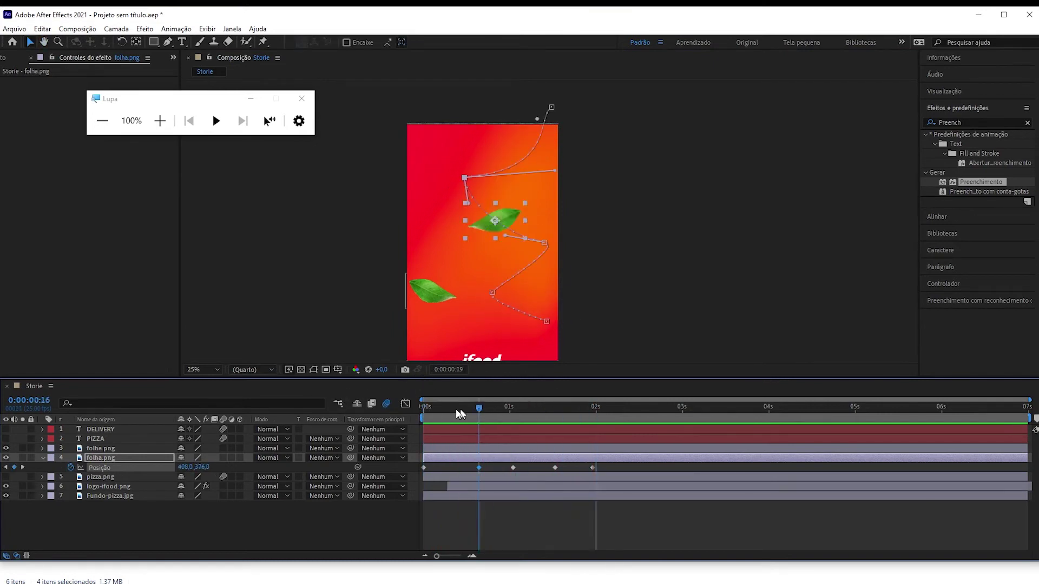
key("Home")
left_click_drag(641, 473, 410, 471)
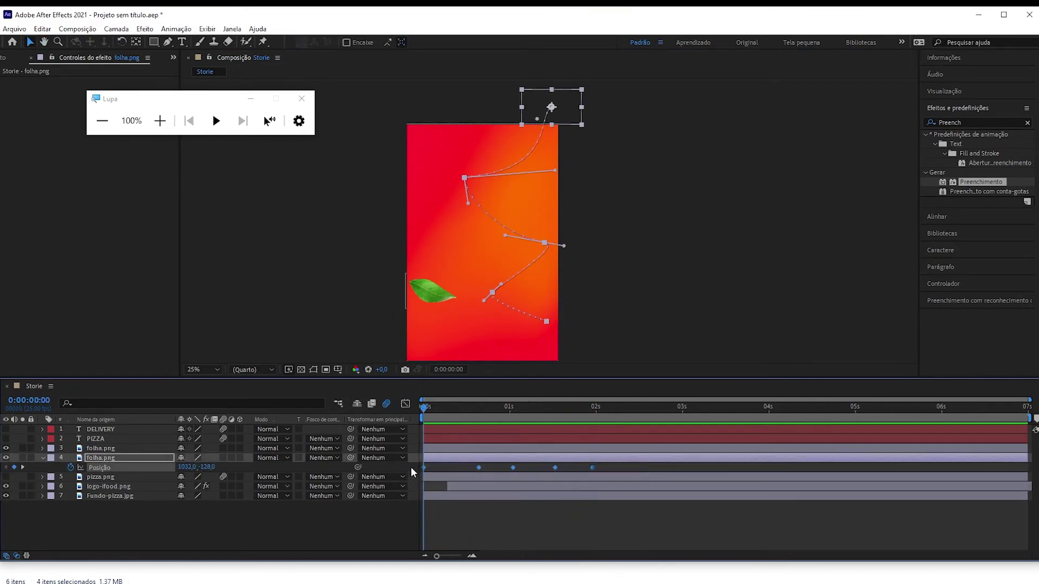
key("F9")
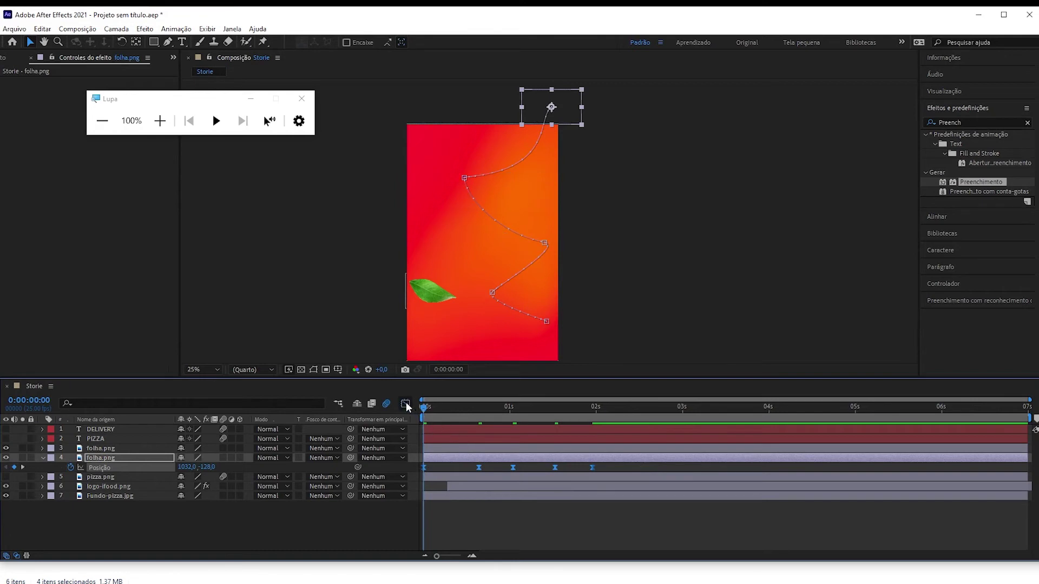
In the Graph Editor speed graph, stretch the first and last Position keyframes' influence, then preview.
left_click(405, 403)
left_click(424, 527)
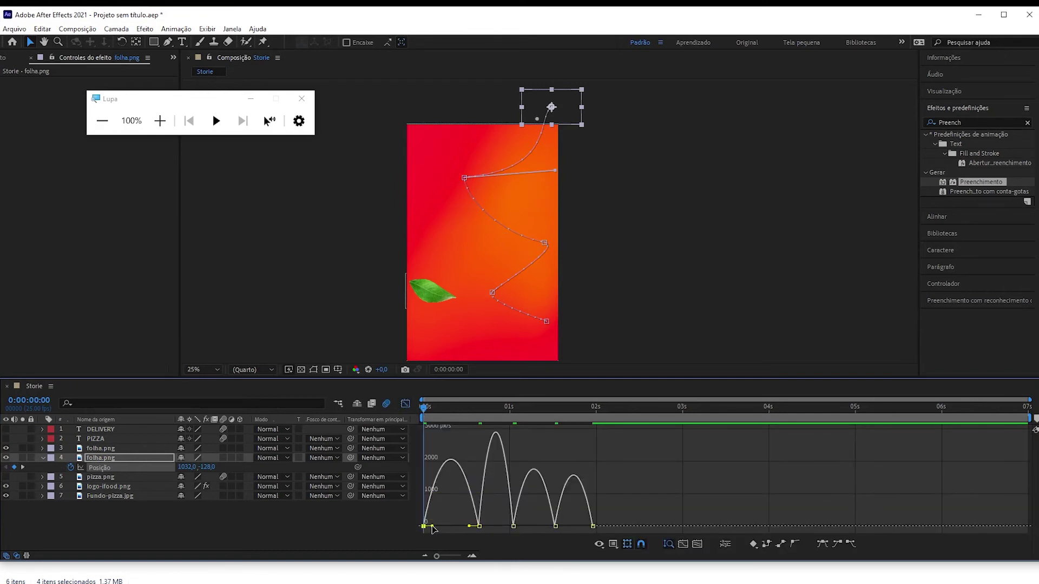
left_click_drag(434, 526, 581, 526)
left_click(517, 407)
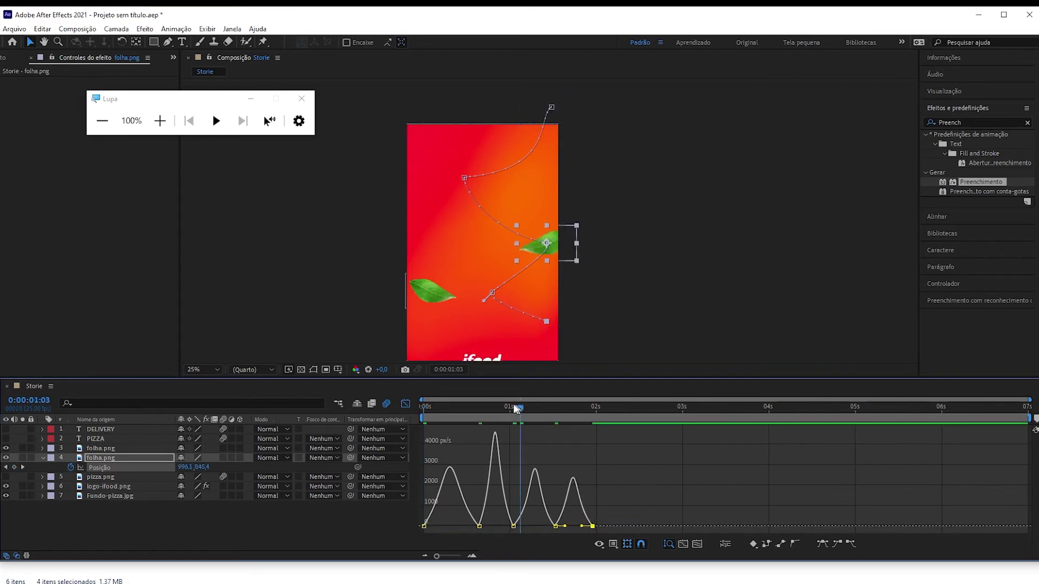
key("space")
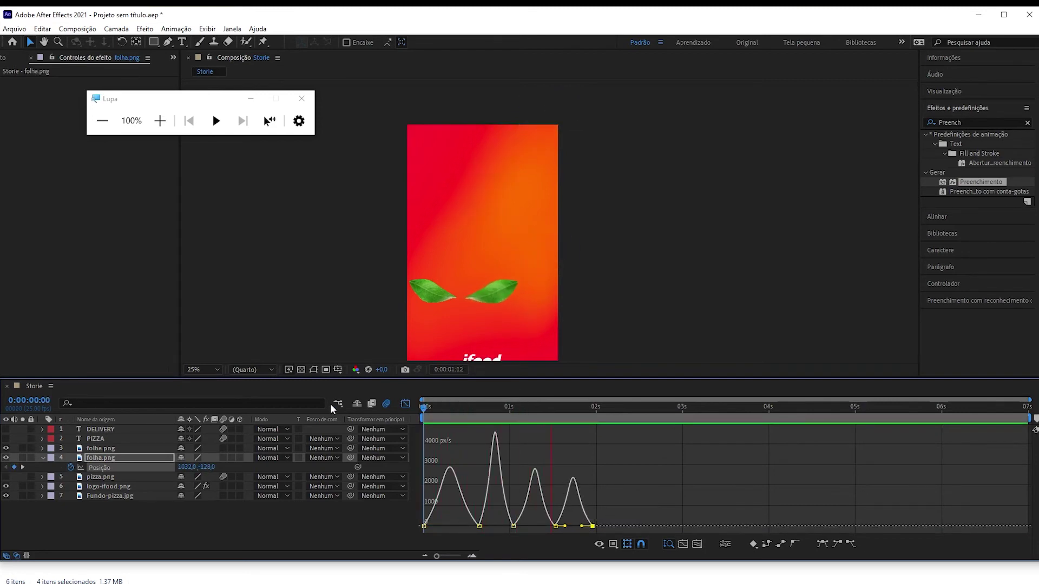
key("space")
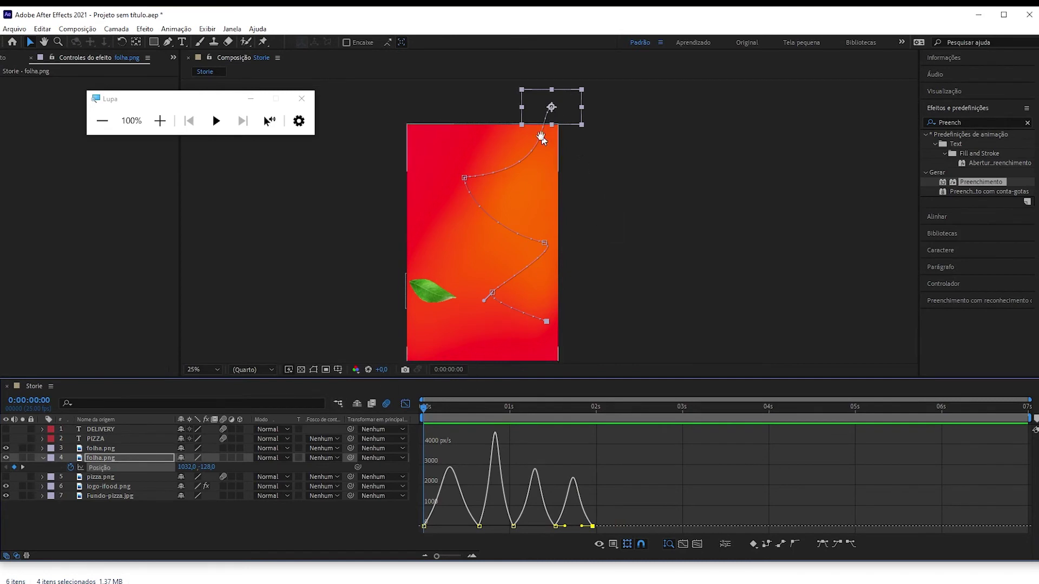
Lift the second and fourth keyframes' speed slightly above zero, preview, and return to layer bars.
left_click(448, 416)
mouse_move(447, 414)
left_mouse_down()
mouse_move(546, 416)
mouse_move(377, 412)
left_mouse_up()
left_click_drag(492, 526, 465, 520)
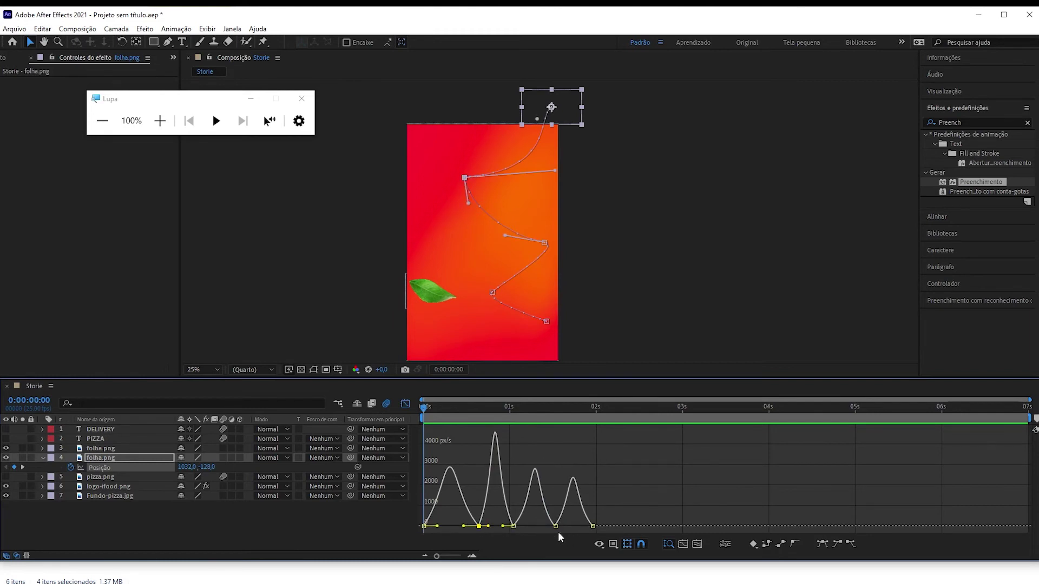
left_click_drag(558, 536, 465, 517)
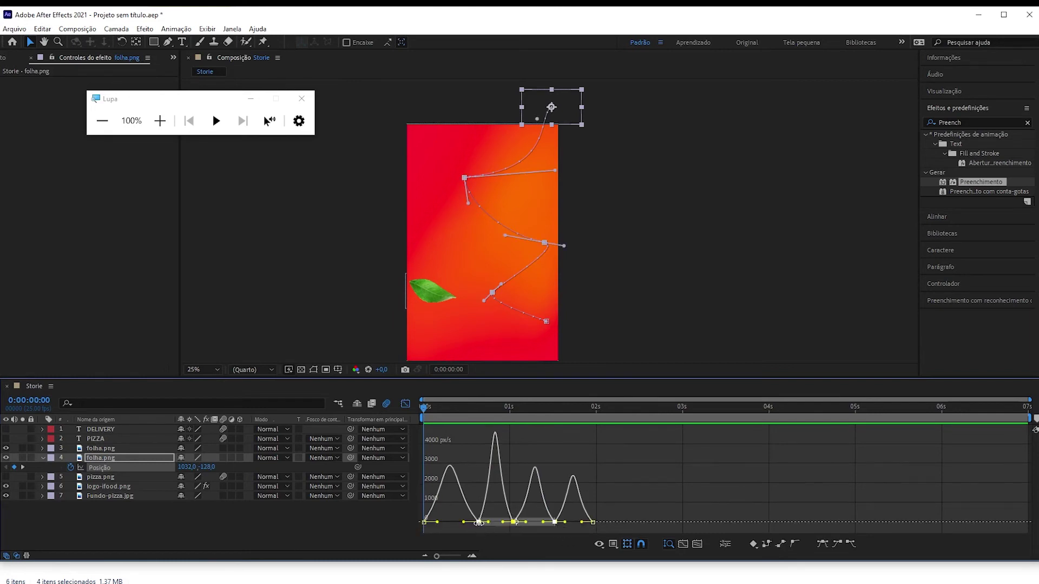
left_click_drag(479, 512, 512, 523)
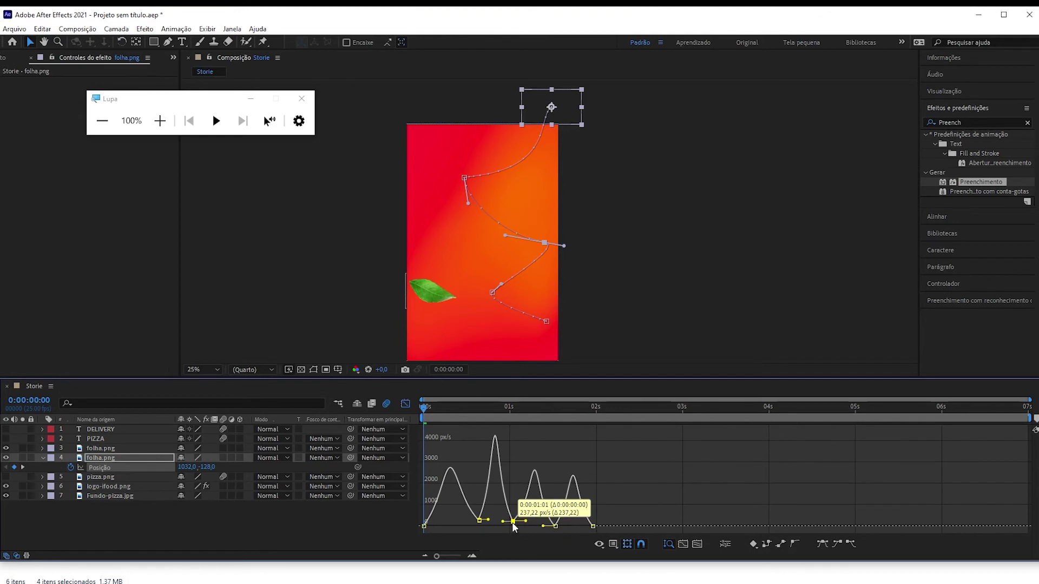
left_click(555, 523)
left_click_drag(554, 524, 553, 523)
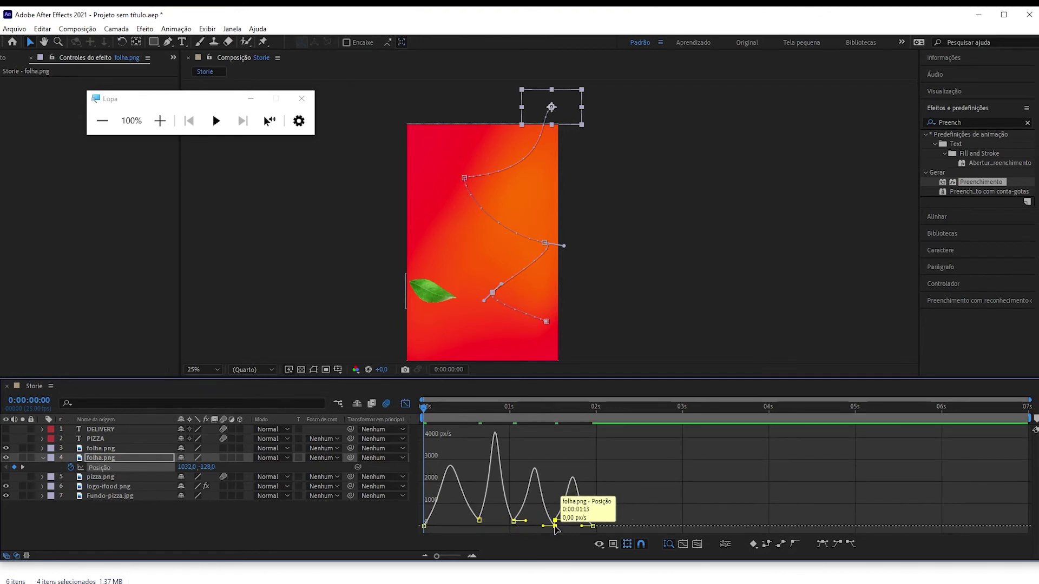
key("space")
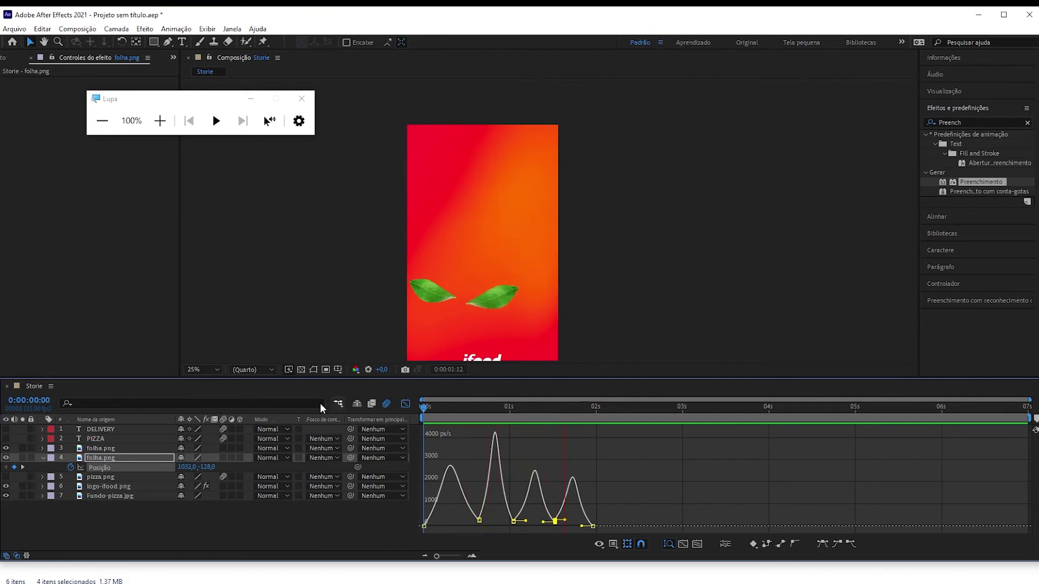
key("space")
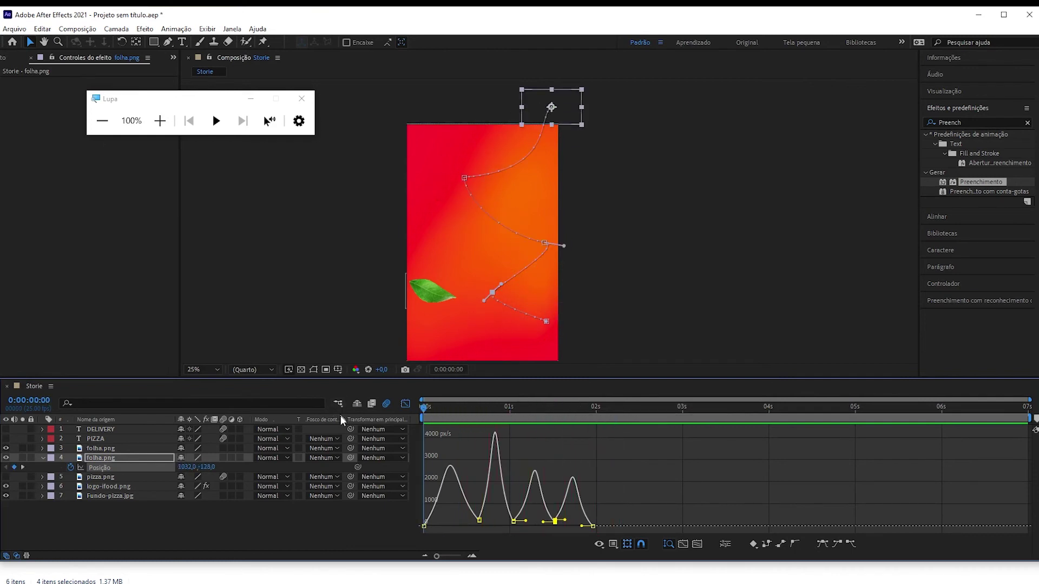
left_click(405, 405)
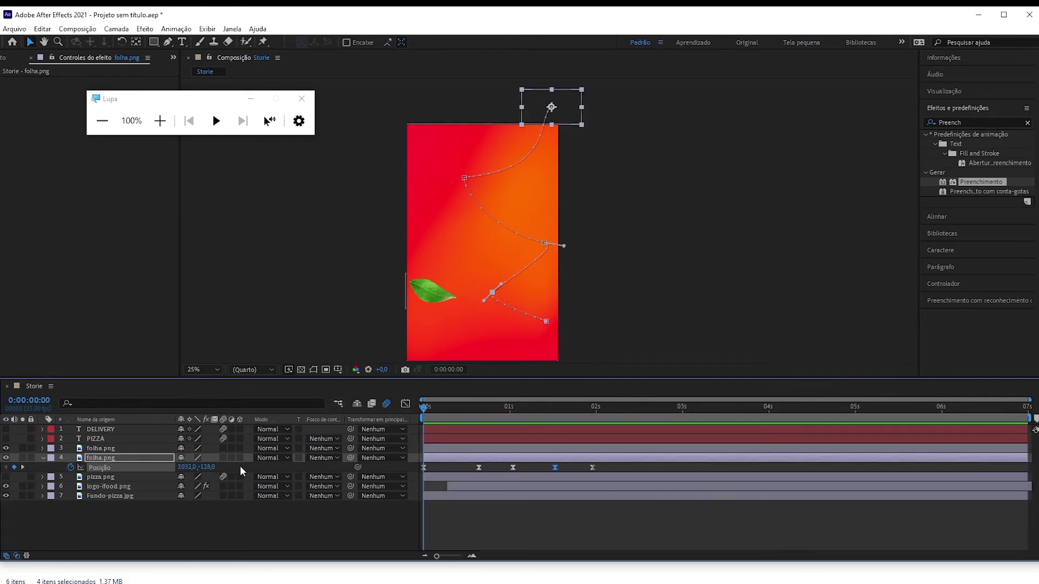
Enable motion blur on the leaf layer and preview its movement.
left_click(223, 458)
key("space")
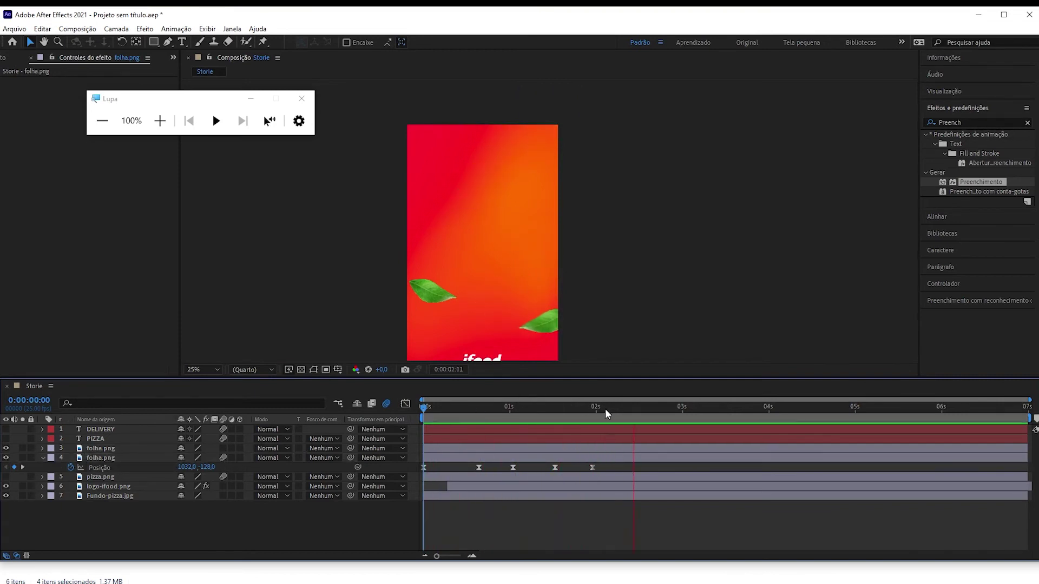
left_click(519, 409)
mouse_move(520, 414)
left_mouse_down()
mouse_move(446, 419)
mouse_move(566, 422)
mouse_move(407, 420)
mouse_move(521, 420)
mouse_move(408, 436)
left_mouse_up()
Key the leaf's Rotation from a negative angle at 0:05 to +29° and +65°.
left_click(104, 456)
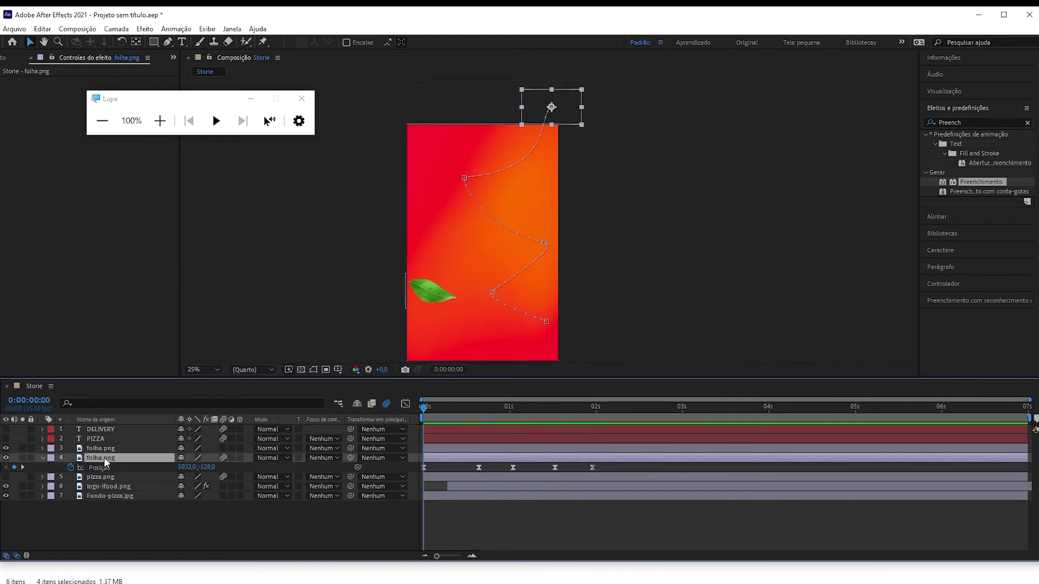
key("r")
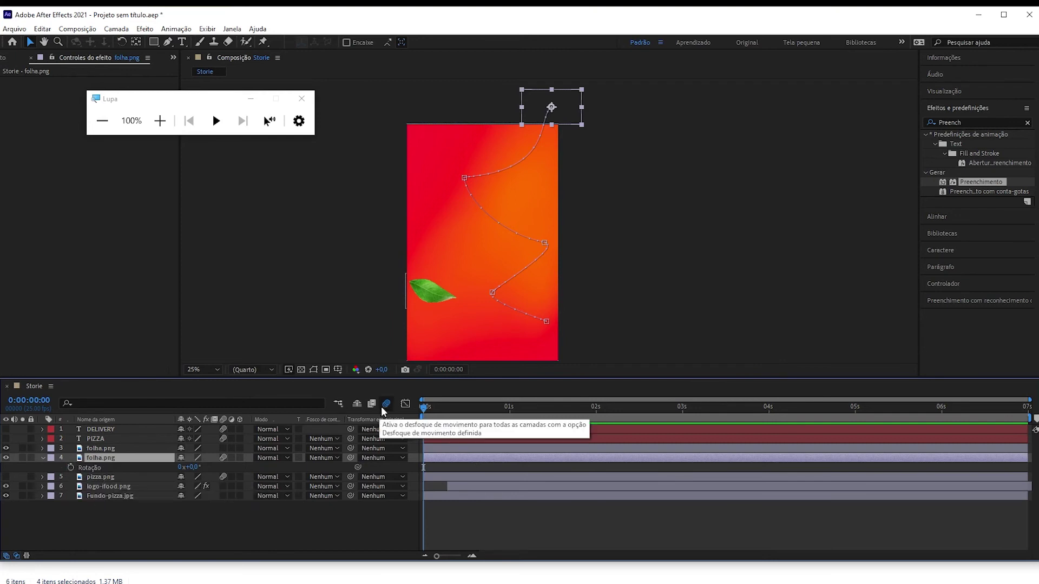
left_click_drag(425, 411, 442, 414)
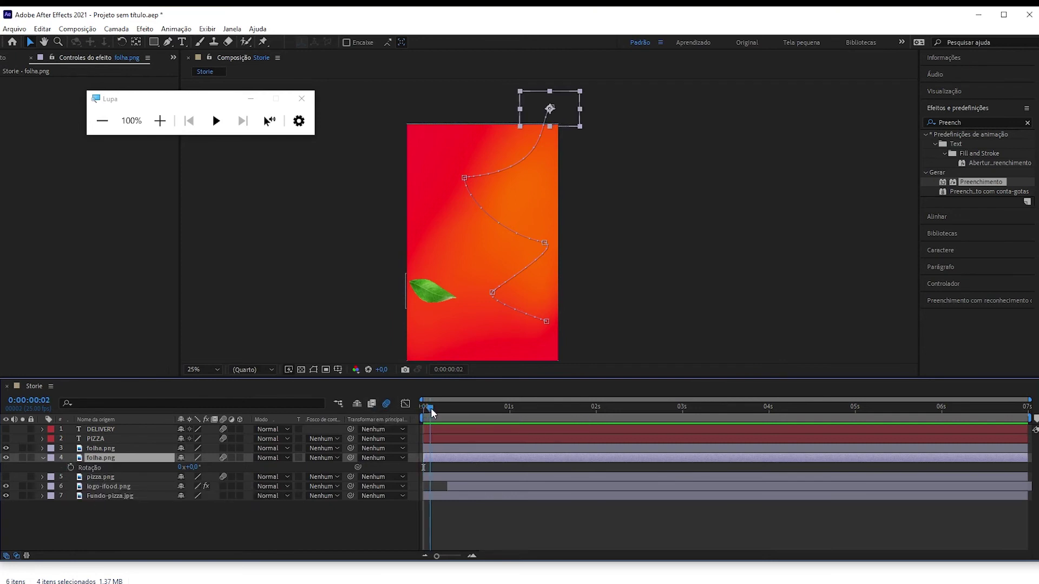
left_click(70, 467)
left_click_drag(189, 466, 161, 465)
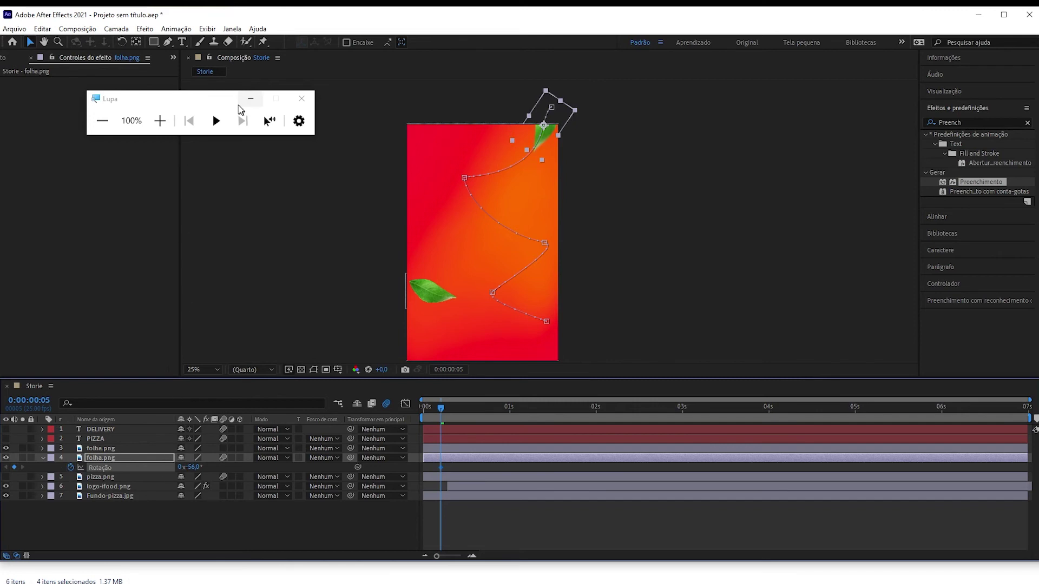
key("super+Escape")
left_click_drag(433, 409, 471, 409)
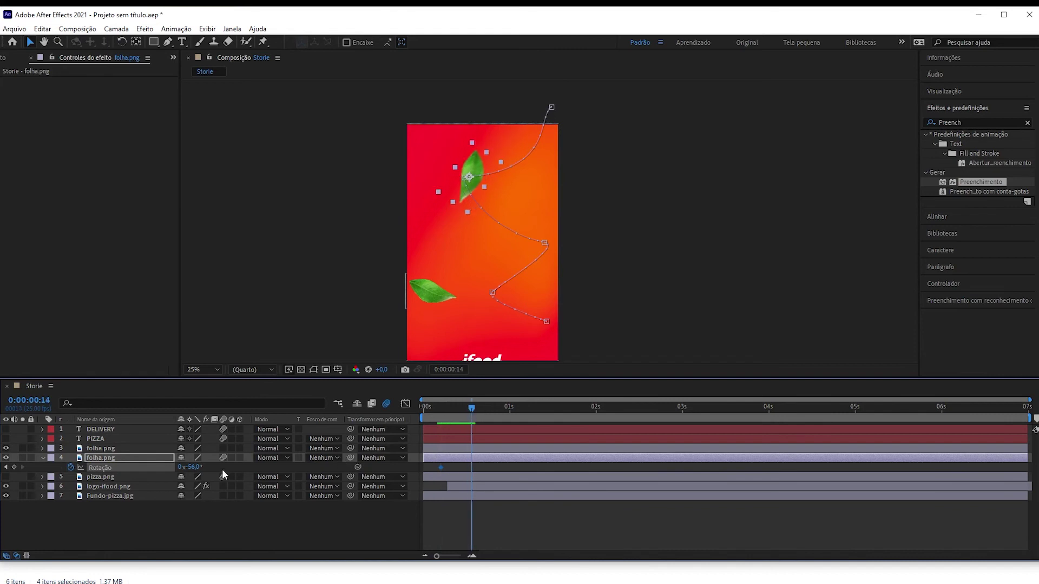
left_click_drag(197, 469, 286, 459)
mouse_move(472, 417)
left_mouse_down()
mouse_move(443, 407)
mouse_move(488, 409)
left_mouse_up()
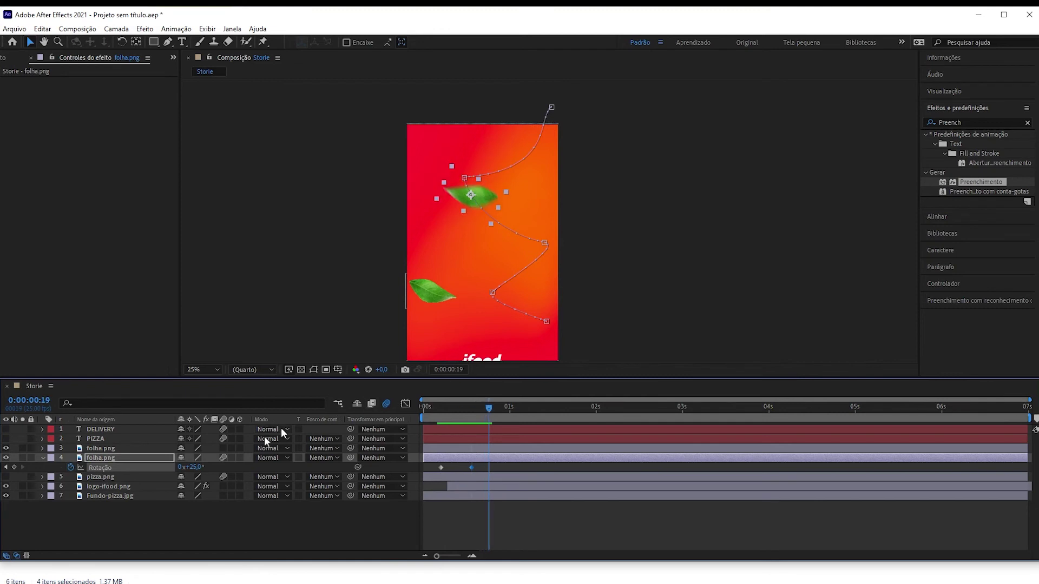
left_click_drag(193, 468, 219, 467)
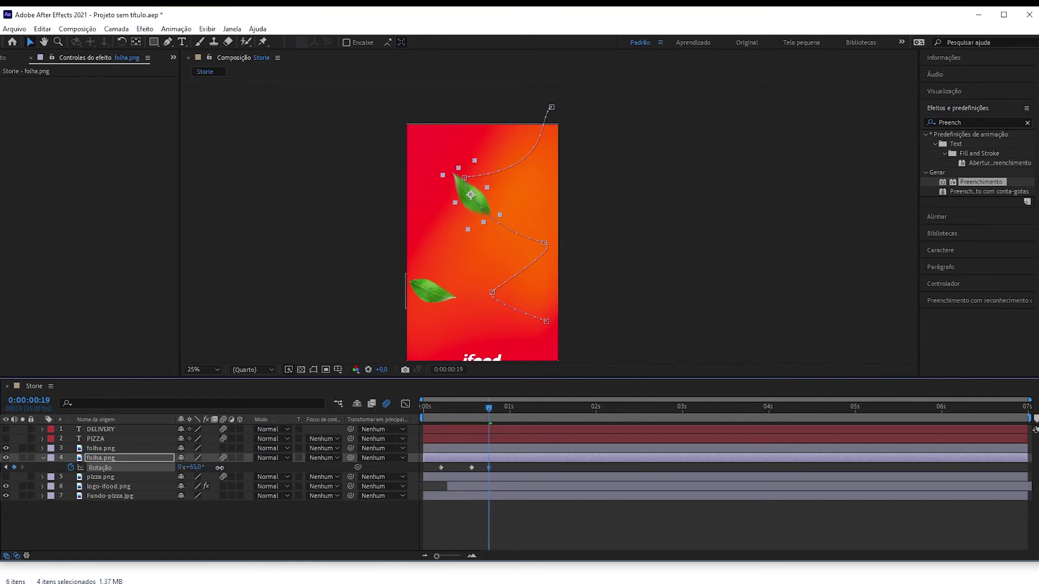
left_click_drag(487, 409, 506, 412)
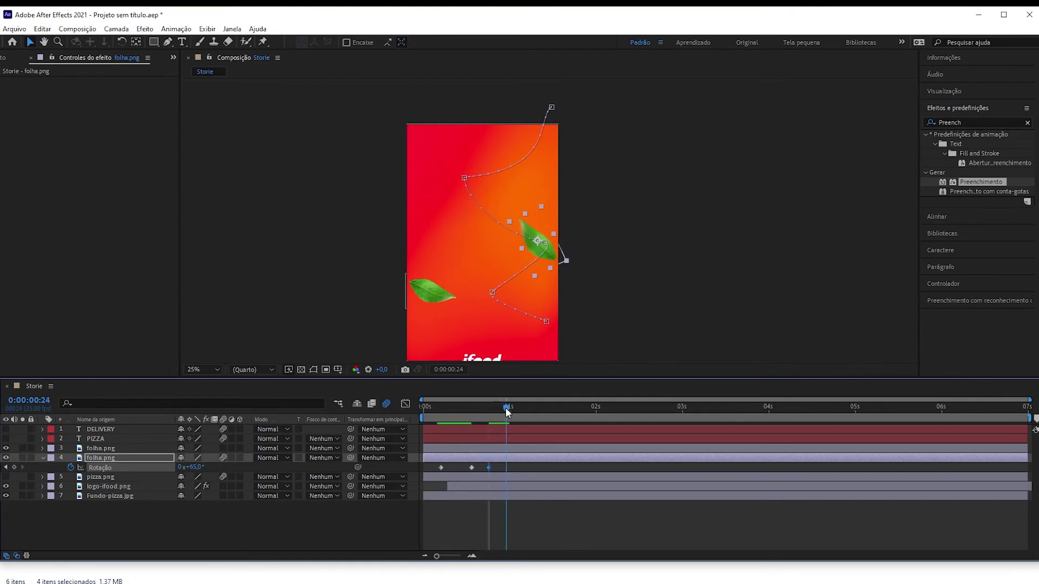
Add more Rotation keys: +27°, −31° at 1:04, +12° at 1:11 and +41°, previewing between.
left_click_drag(199, 469, 173, 468)
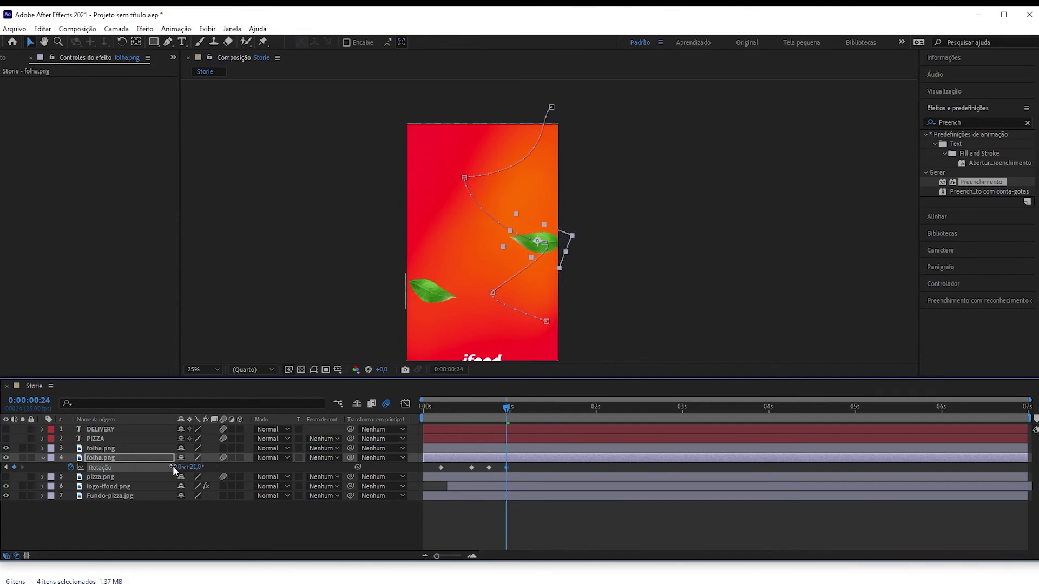
left_click_drag(509, 409, 524, 410)
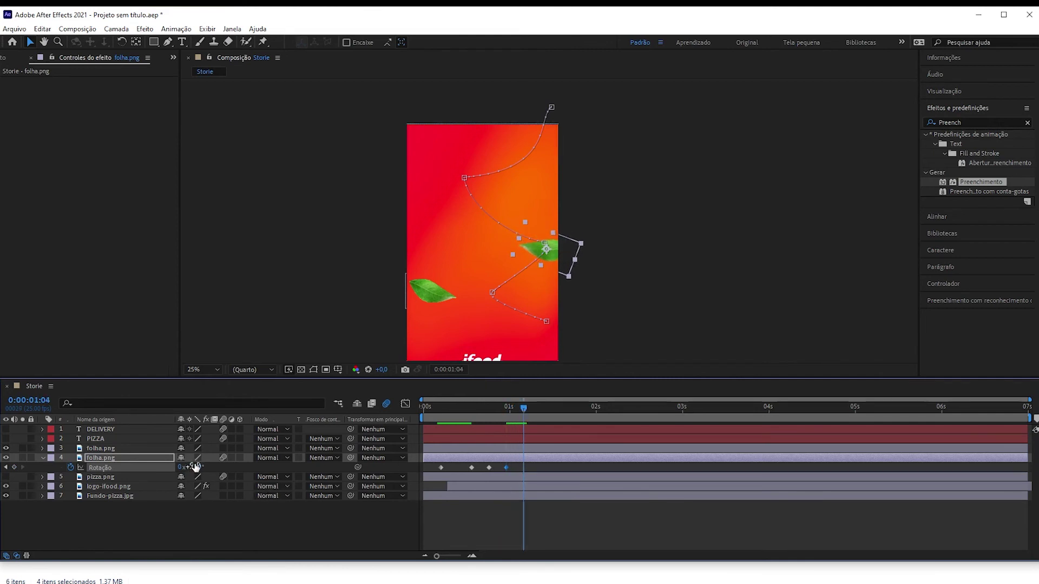
left_click_drag(196, 467, 170, 467)
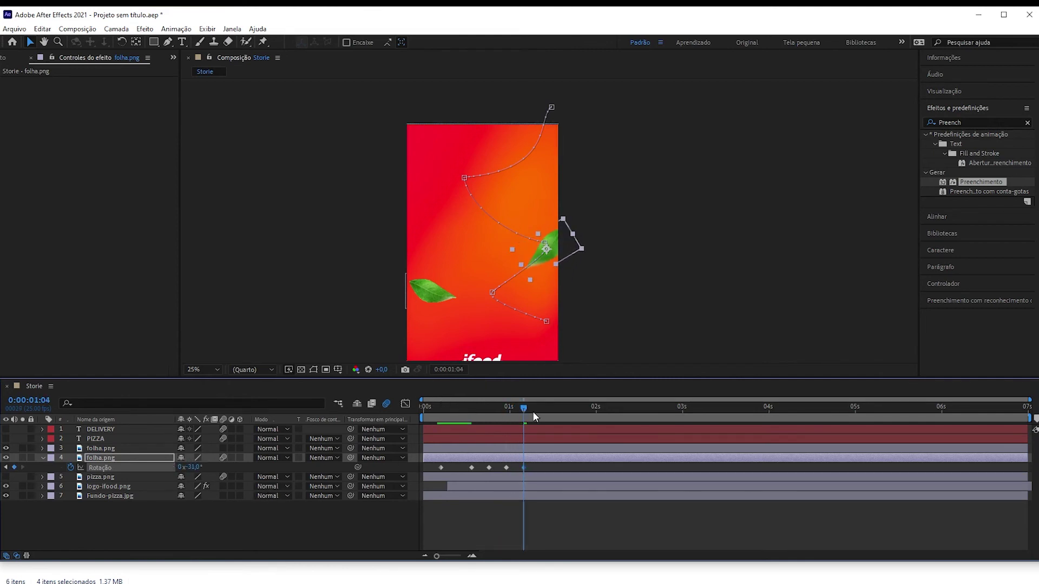
left_click_drag(524, 408, 551, 408)
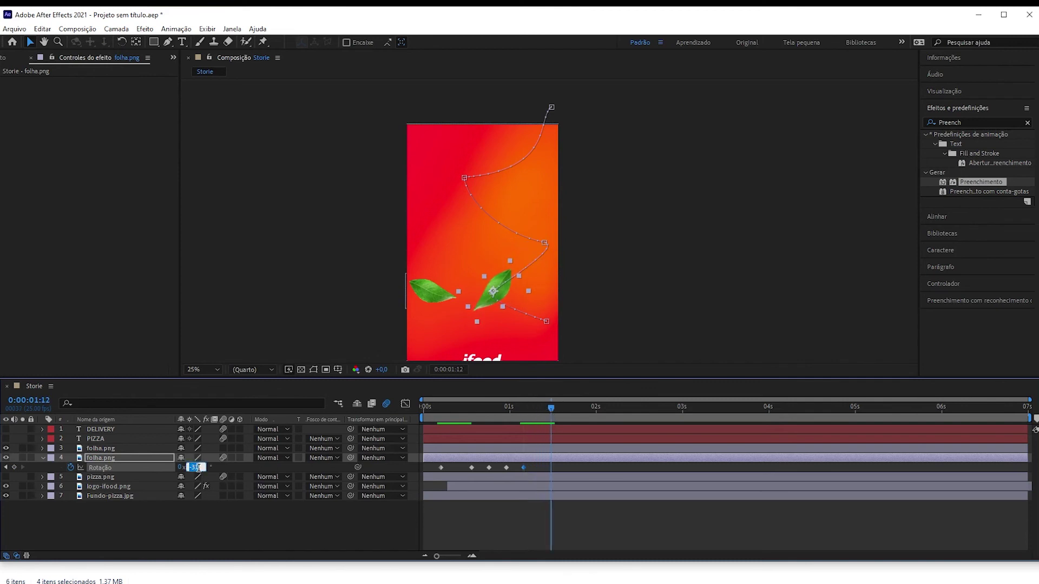
left_click_drag(198, 467, 210, 467)
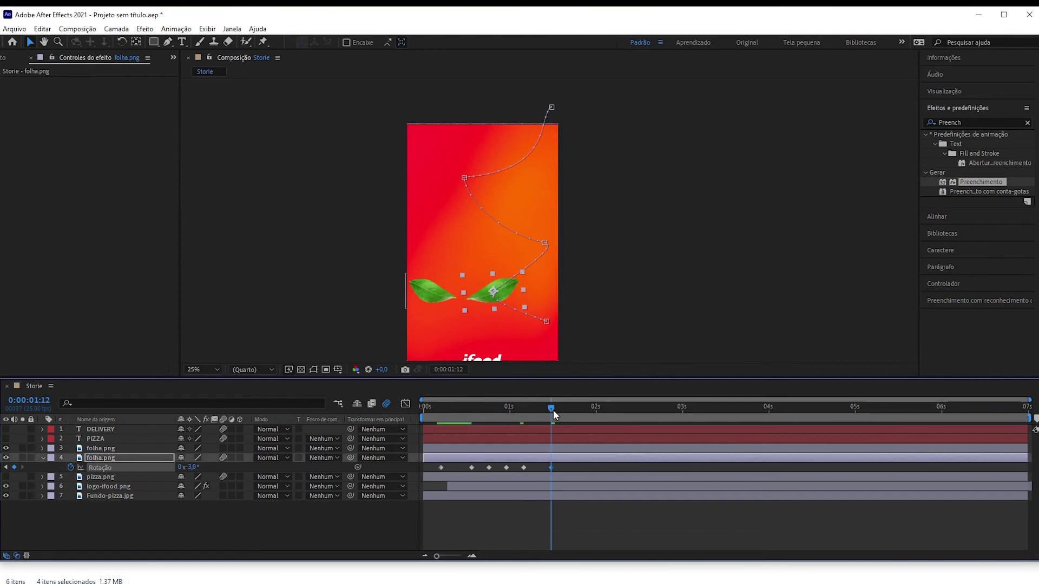
left_click_drag(553, 412, 416, 417)
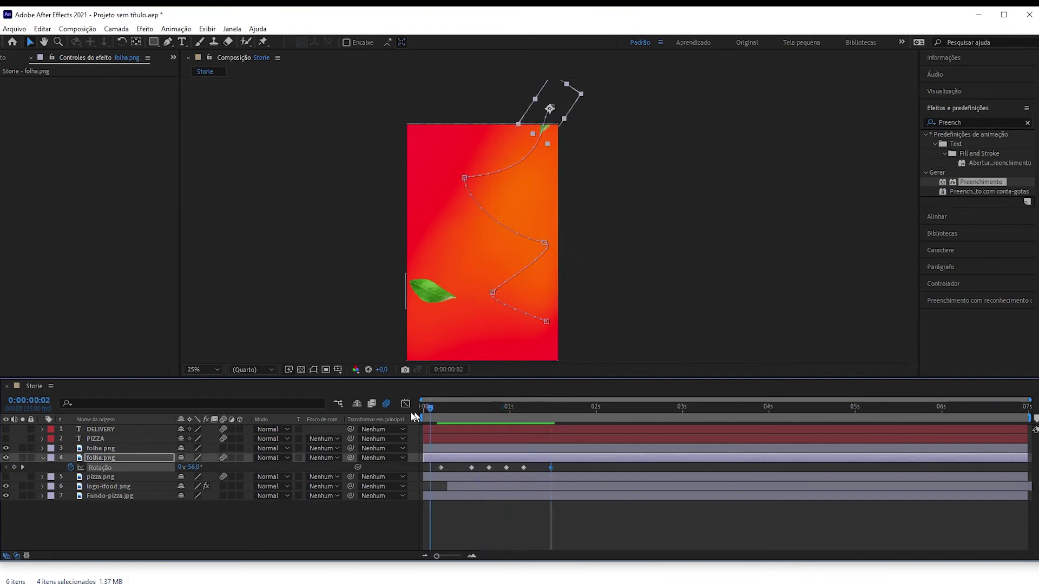
key("space")
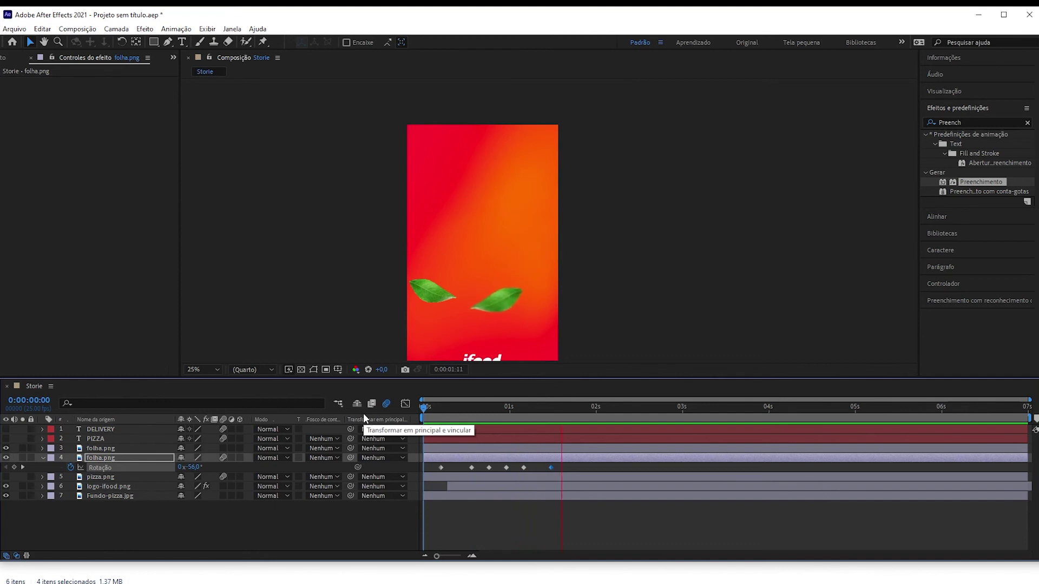
mouse_move(563, 411)
left_mouse_down()
mouse_move(516, 412)
mouse_move(561, 408)
left_mouse_up()
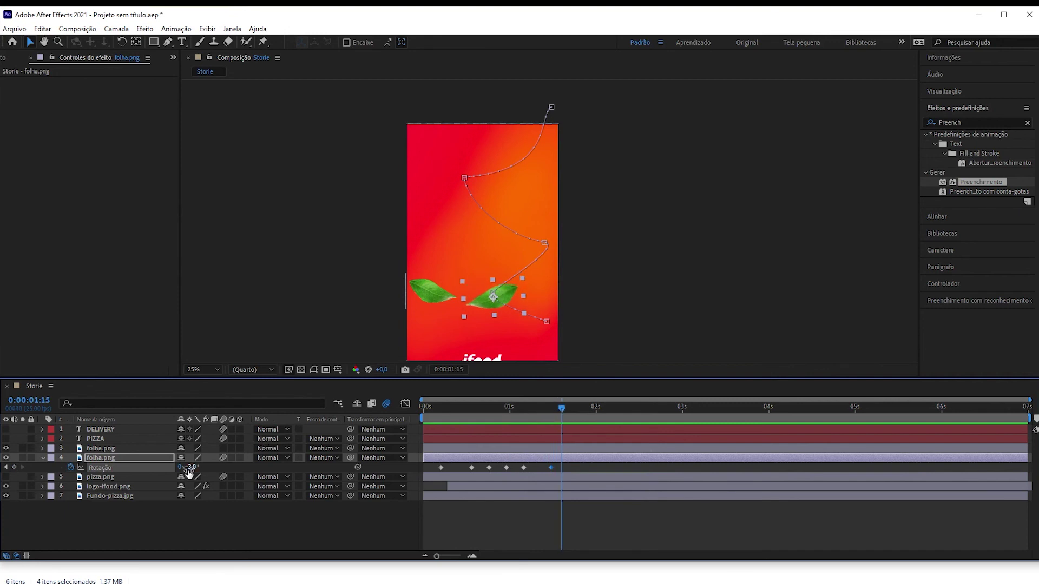
left_click_drag(188, 472, 212, 470)
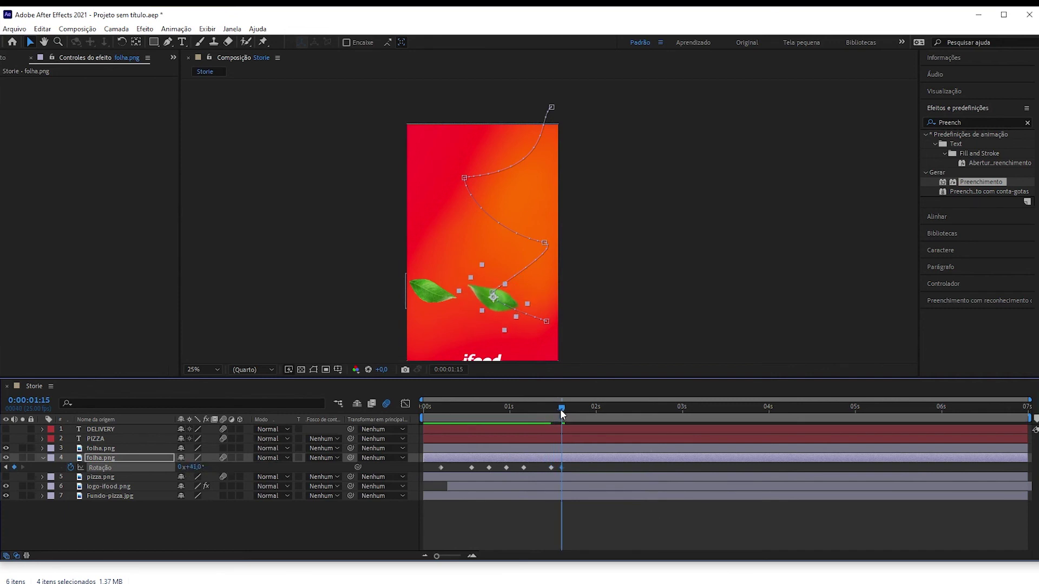
Preview the leaf animation and scrub to watch it rotate along its motion path.
mouse_move(561, 414)
left_mouse_down()
mouse_move(596, 415)
mouse_move(271, 408)
left_mouse_up()
key("space")
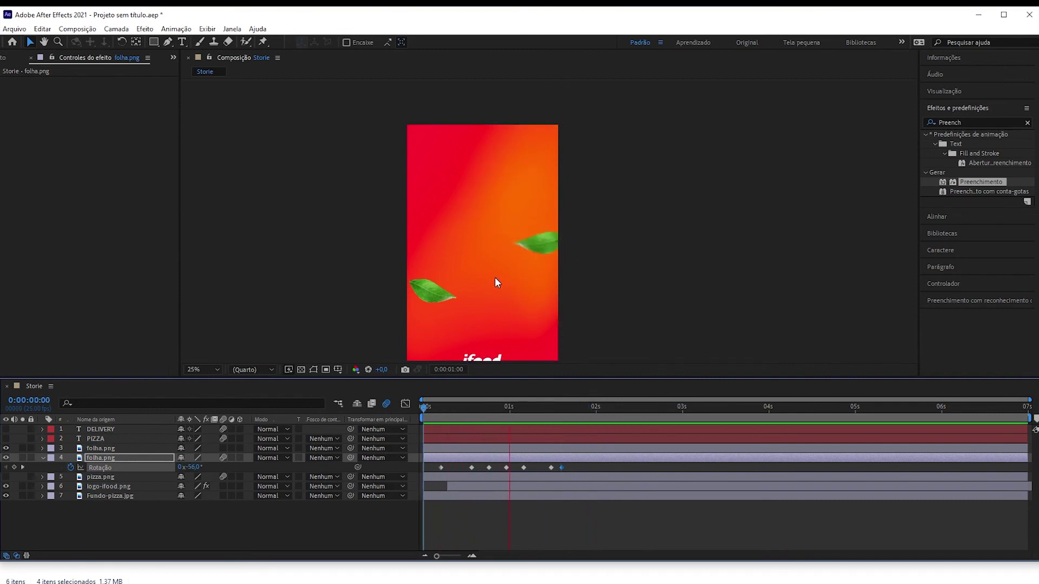
left_click_drag(595, 414, 415, 431)
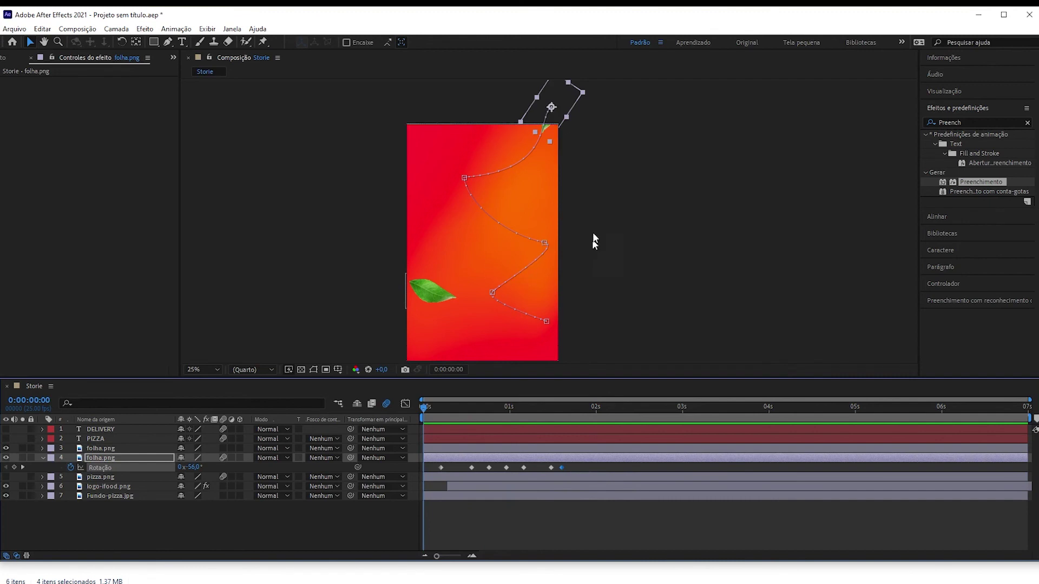
left_click_drag(464, 404, 592, 415)
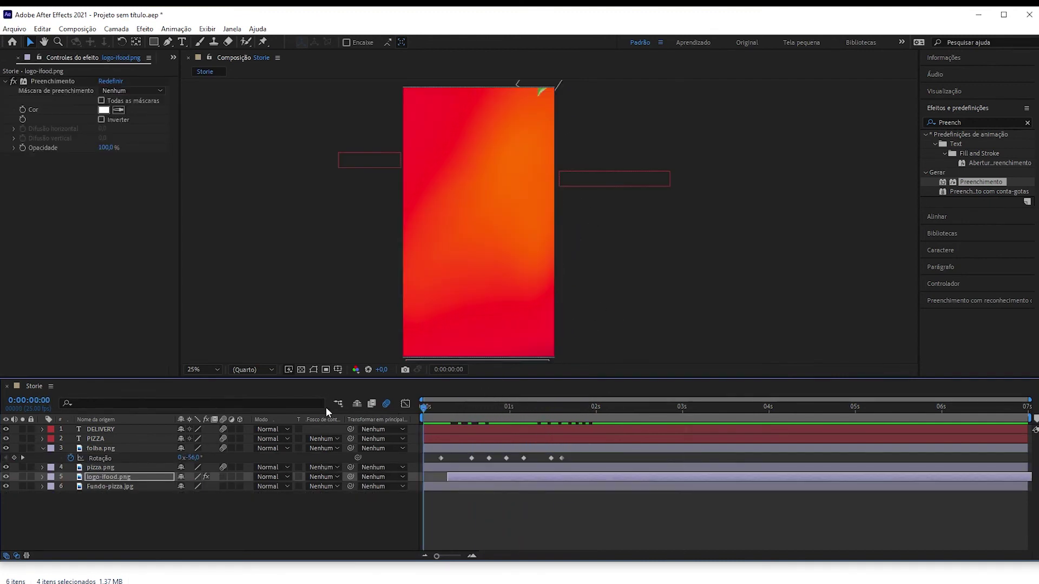
Preview the whole story, then park the playhead at 0:00:02:04.
key("space")
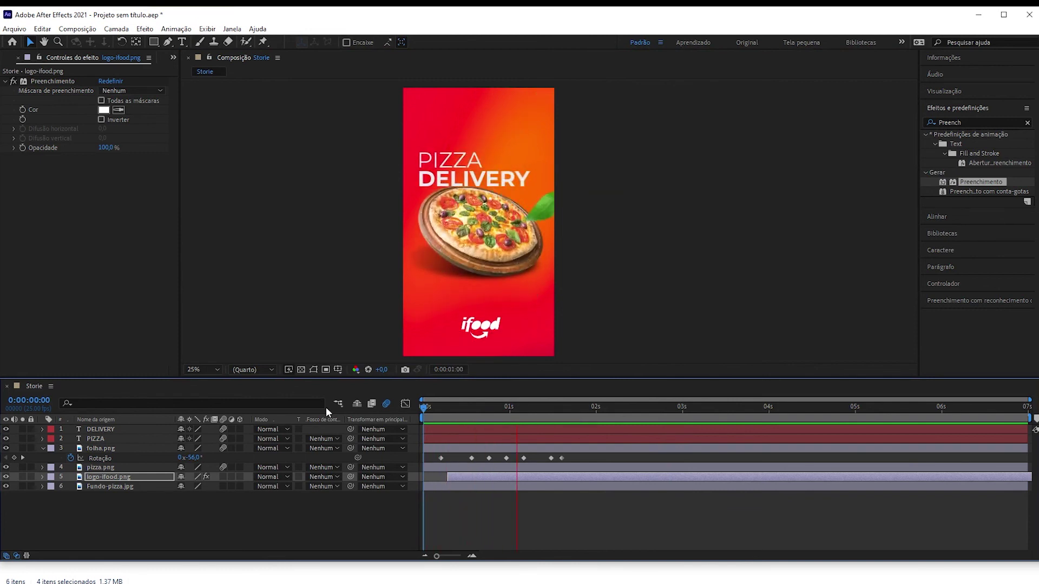
key("space")
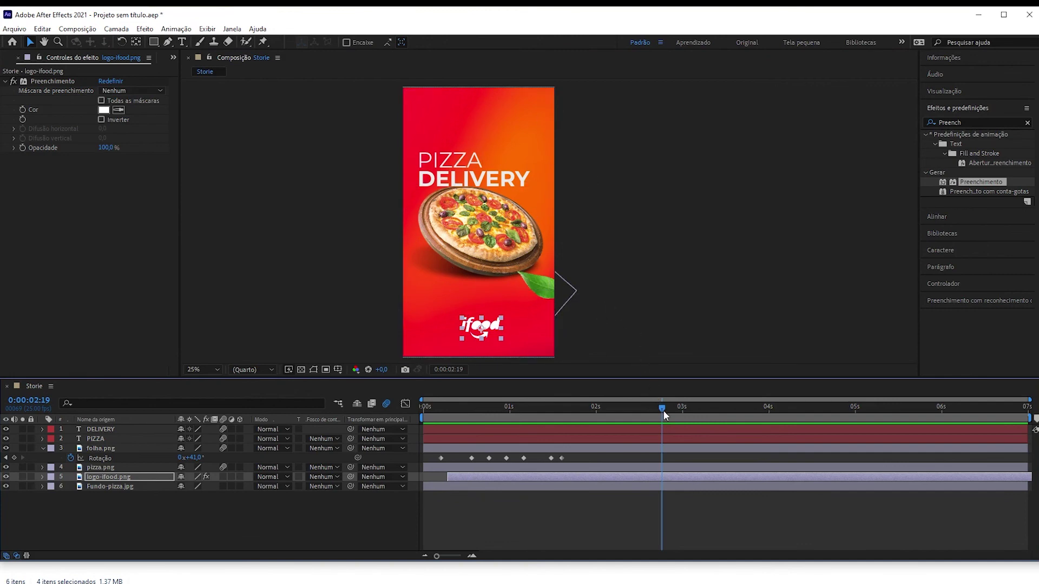
left_click_drag(663, 410, 610, 406)
Key PIZZA and DELIVERY at 2:04 and slide them up out of frame by 2:13.
left_click(42, 448)
left_click(112, 429)
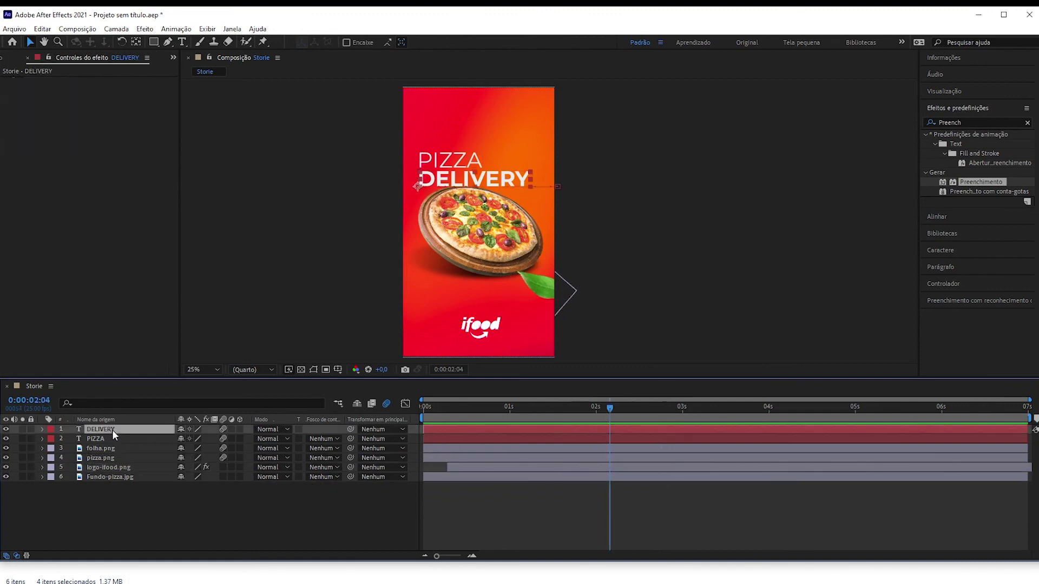
left_click(113, 439, "shift")
key("u")
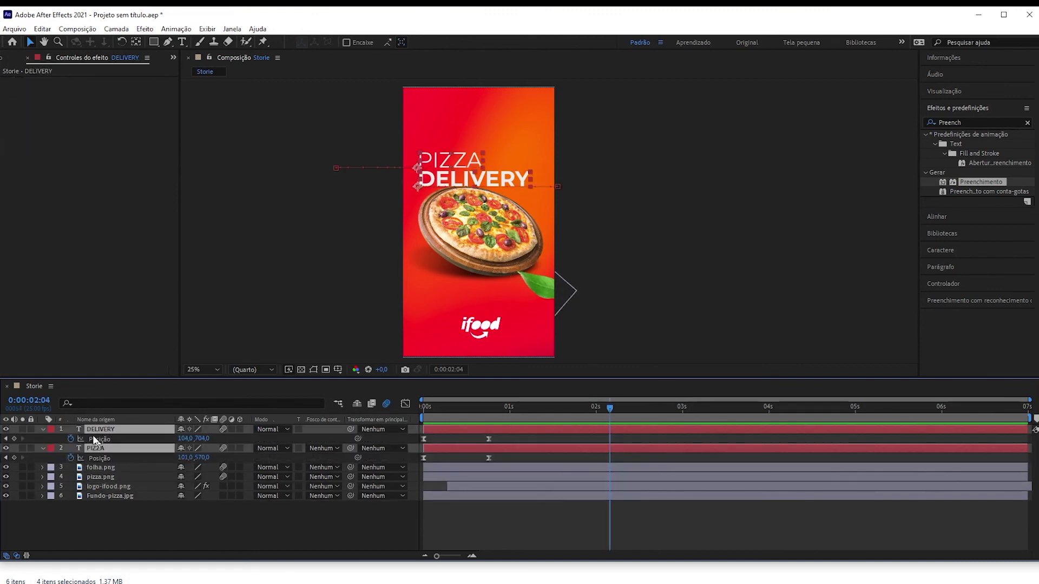
left_click(14, 439)
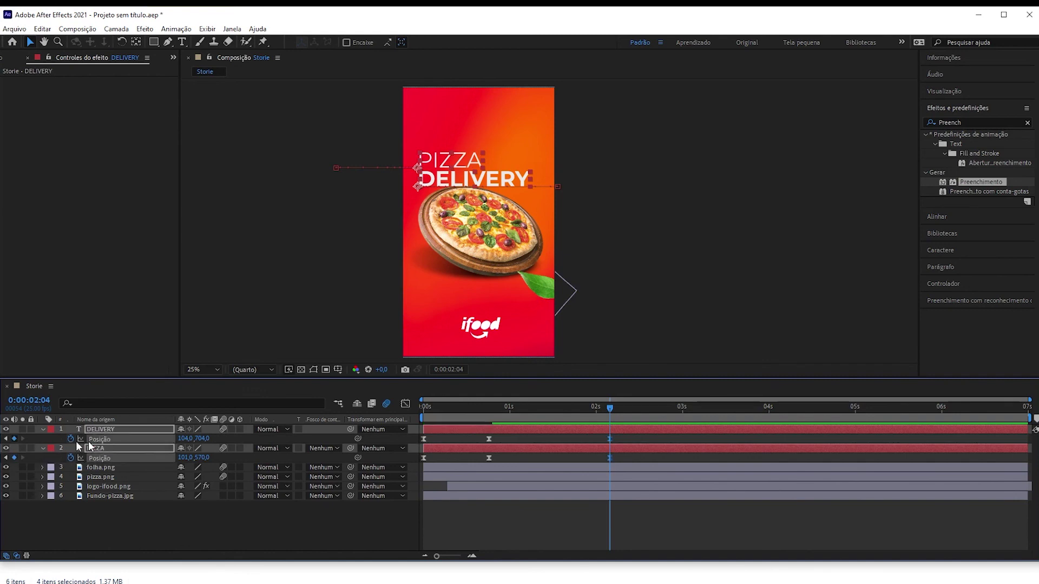
left_click_drag(610, 410, 641, 406)
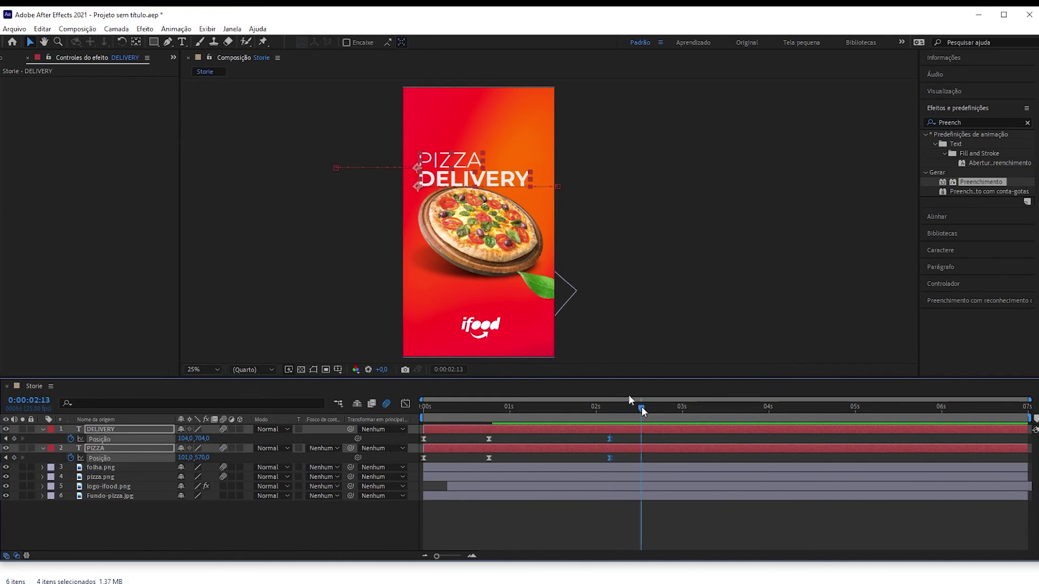
left_click_drag(488, 179, 487, 76)
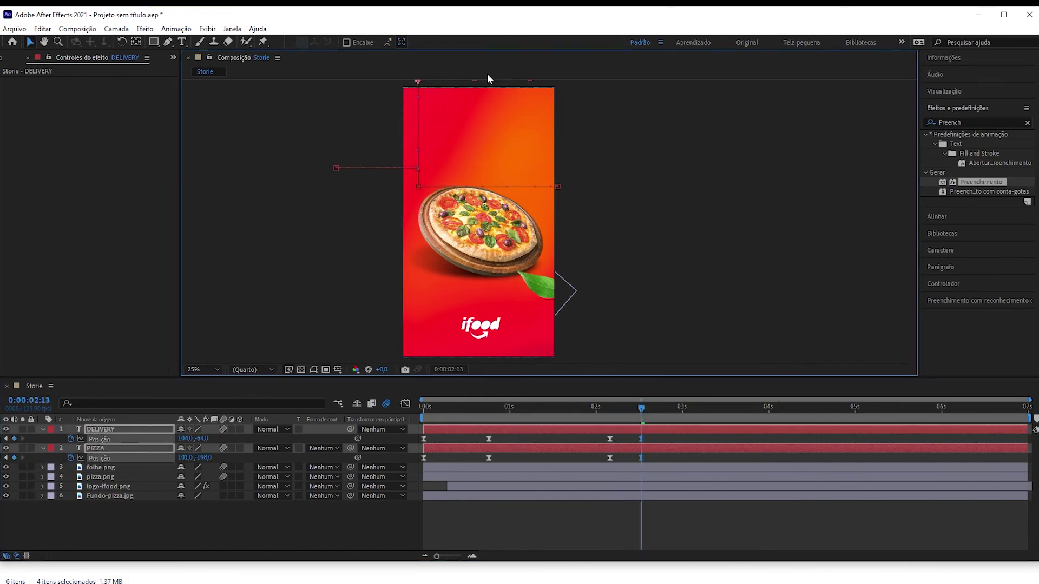
left_click_drag(650, 416, 610, 409)
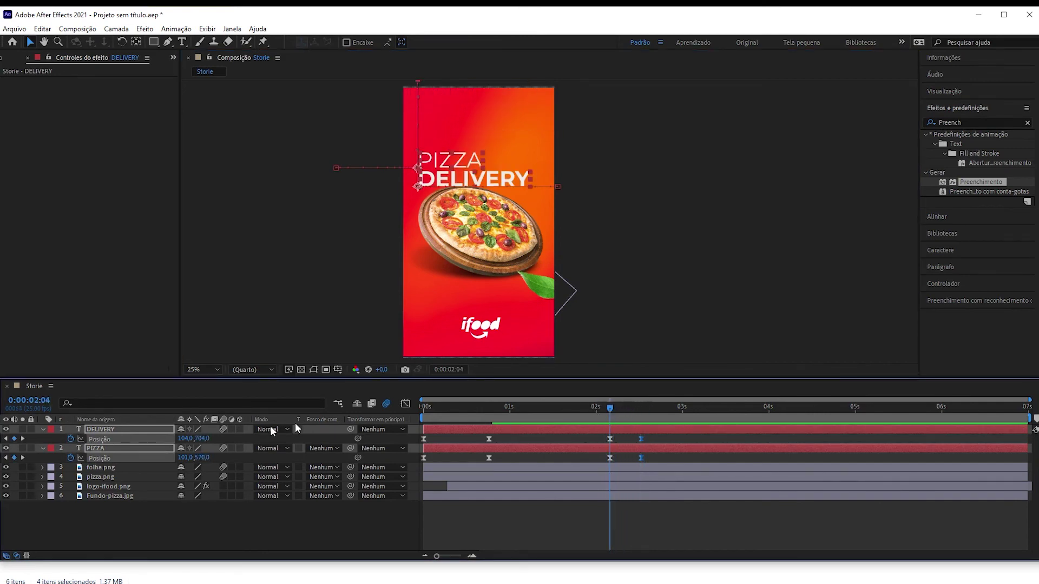
Drop pizza.png down out of frame at 2:13 and preview the exit animation.
left_click(109, 477)
key("p")
key("k")
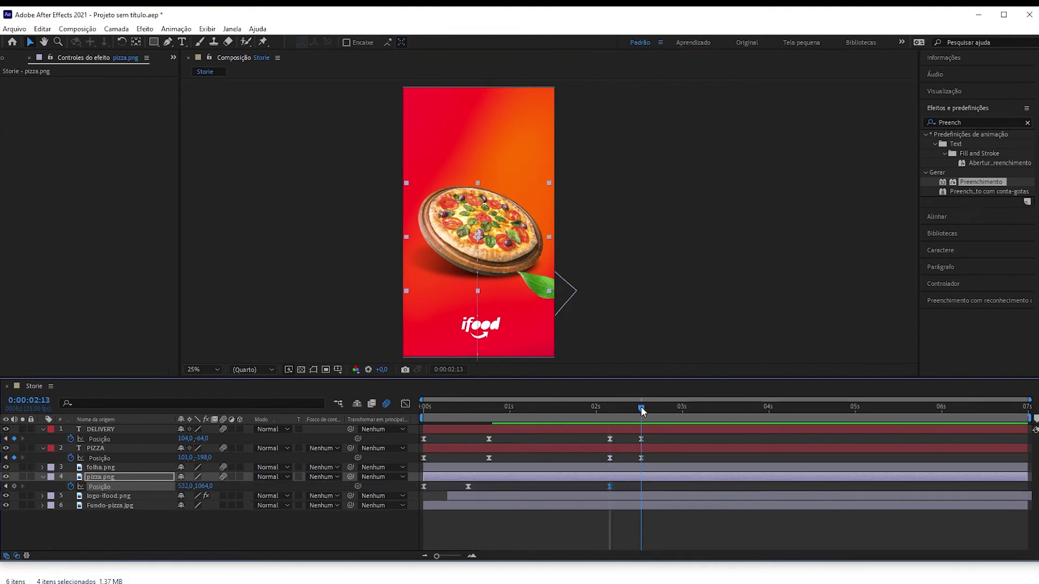
left_click_drag(557, 302, 557, 470)
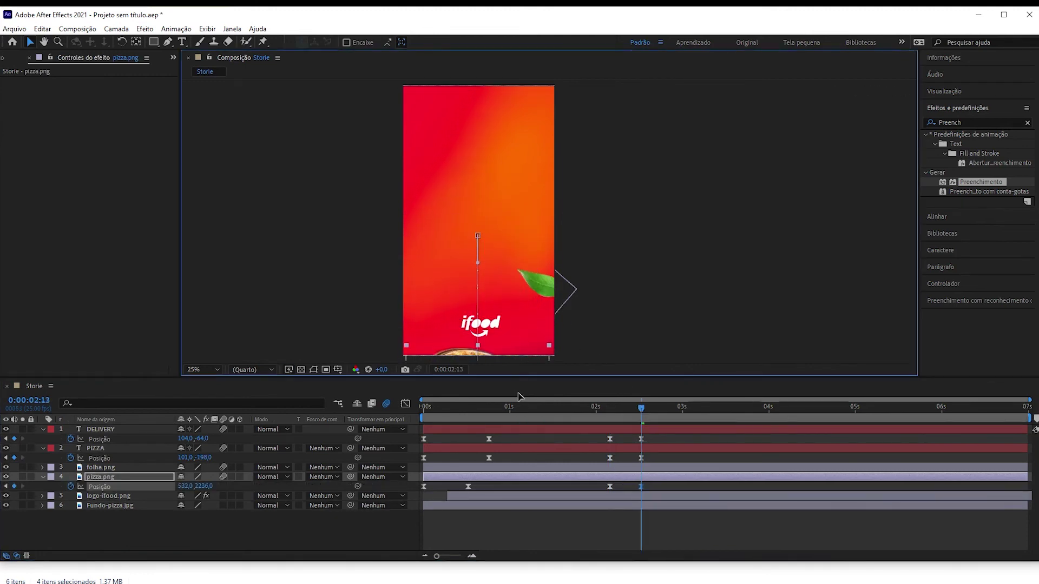
key("ctrl+Up")
key("p")
left_click_drag(653, 414, 621, 417)
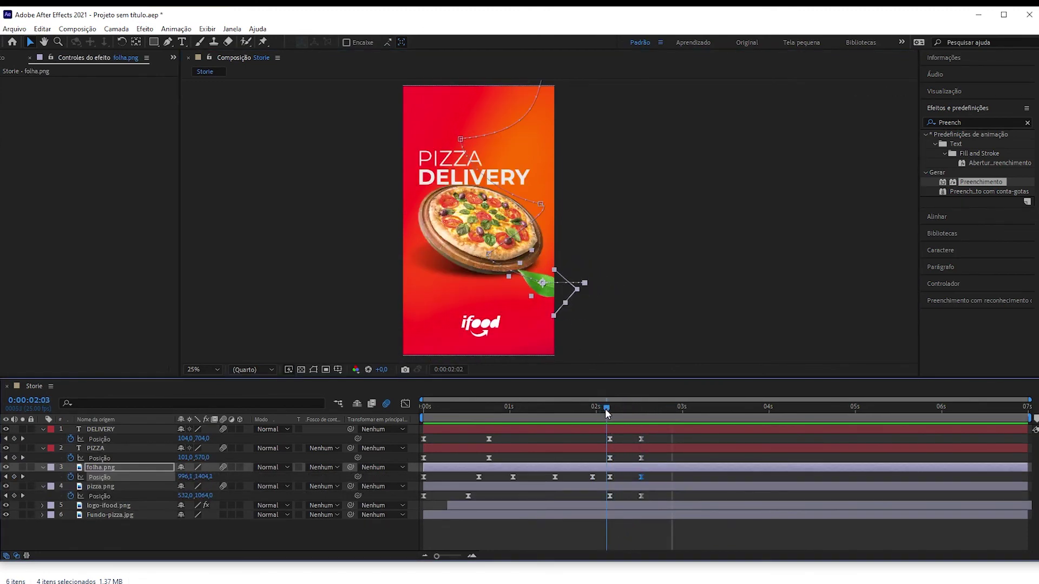
key("space")
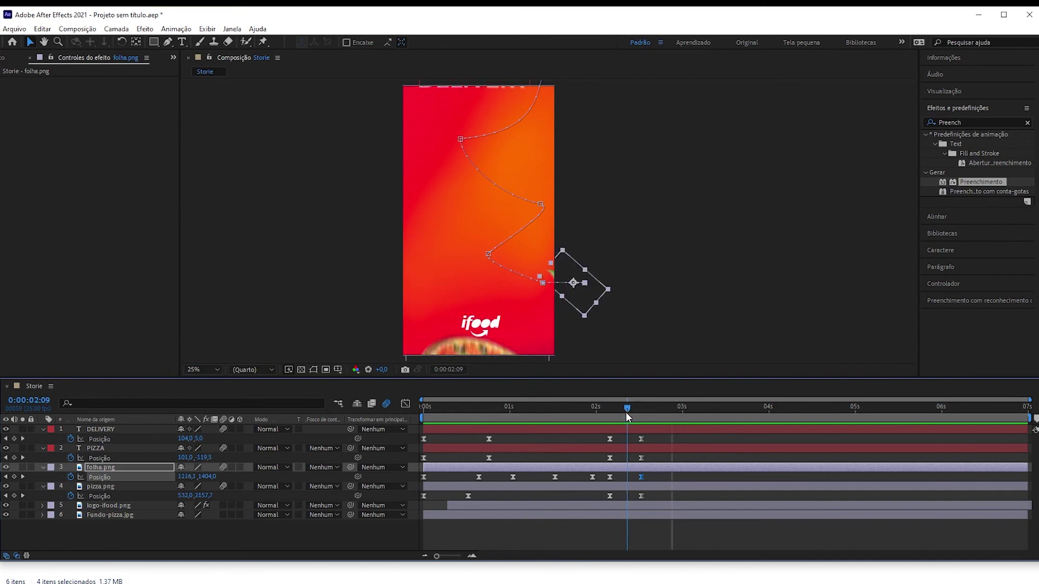
key("space")
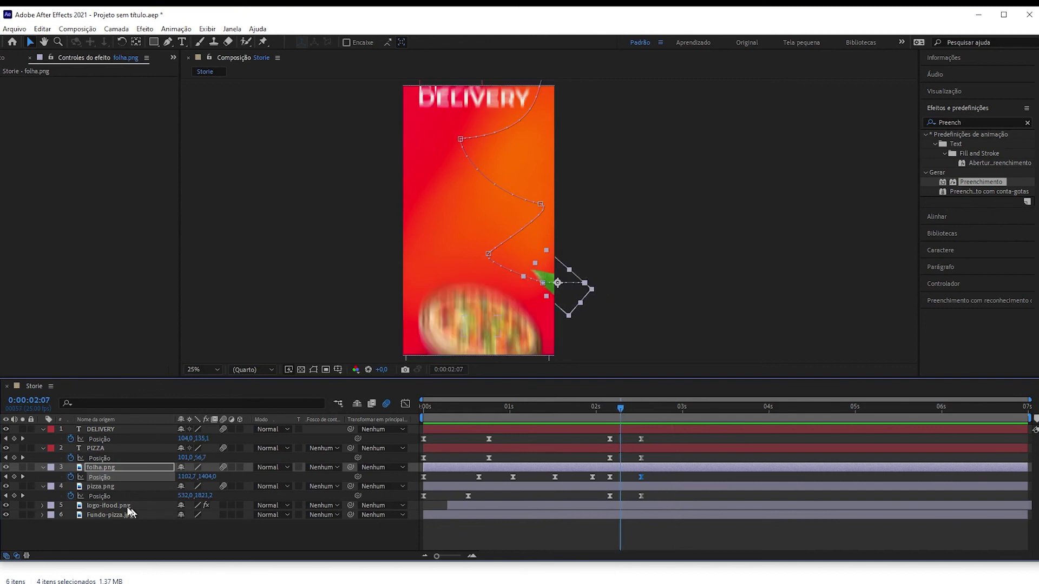
left_click(233, 508)
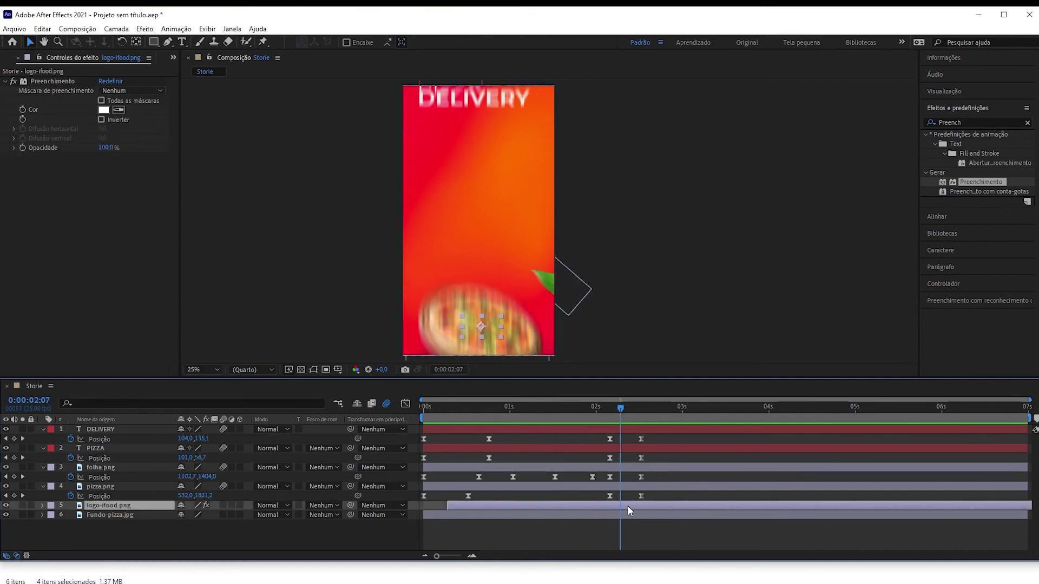
End the ifood logo layer at 2:07 with Alt+] and review the frames around it.
key("alt+bracketright")
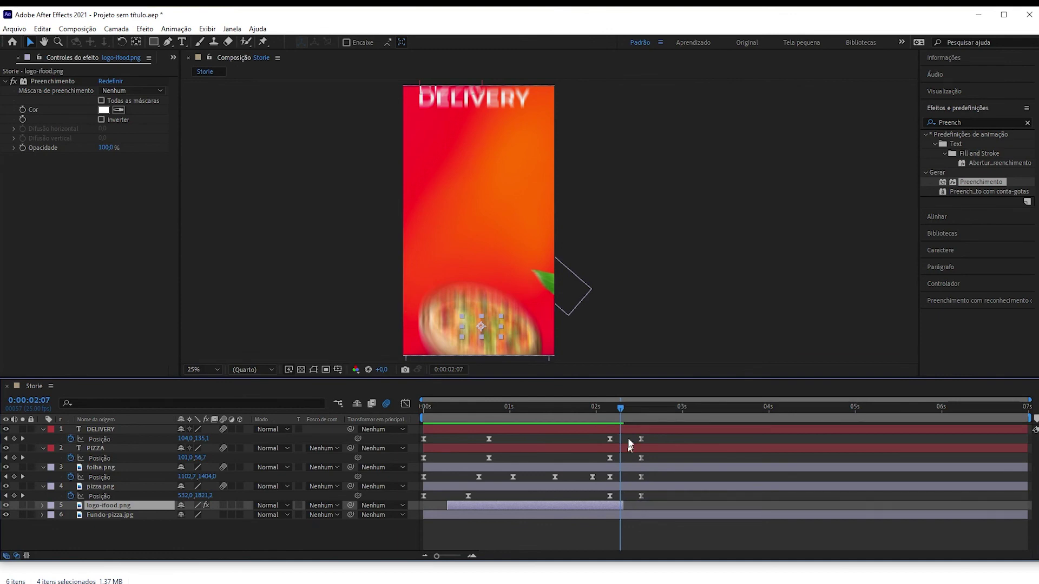
left_click_drag(625, 408, 632, 410)
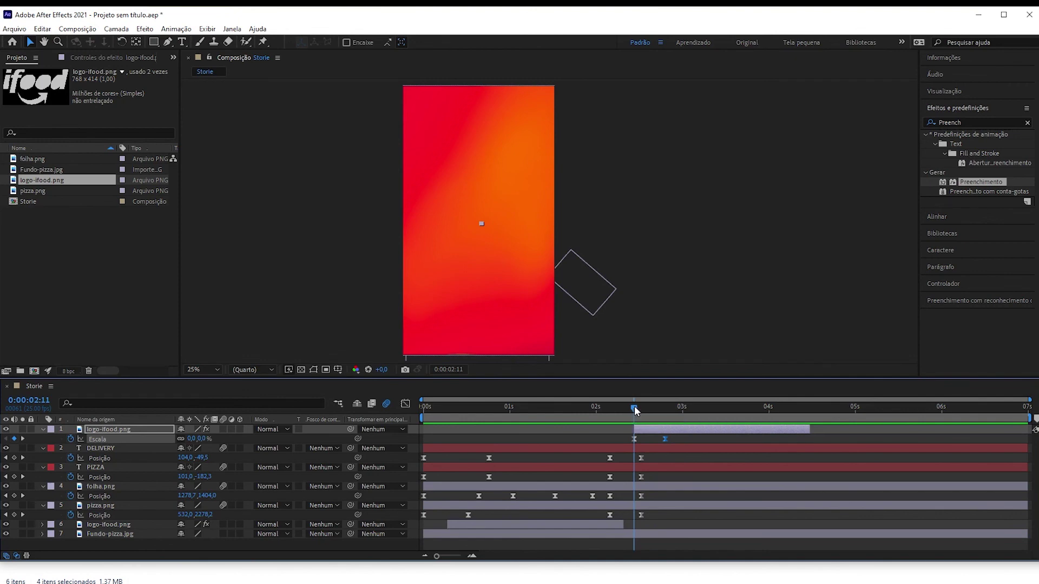
left_click_drag(635, 413, 423, 410)
left_click(14, 29)
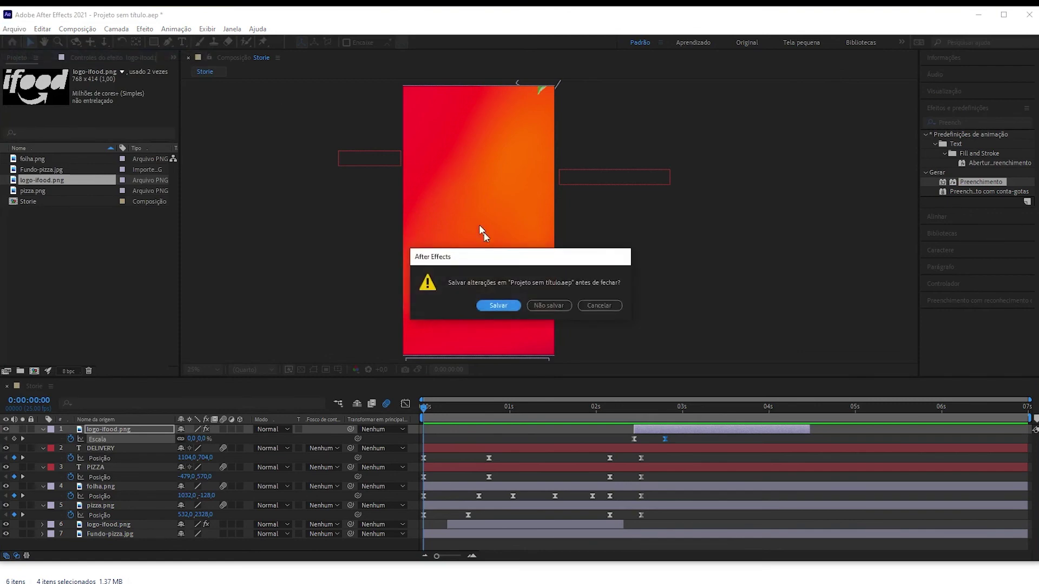
Discard changes, open Storie Animado-camera.aep, dismiss the warning, and switch the viewer to 2 Views.
left_click(546, 305)
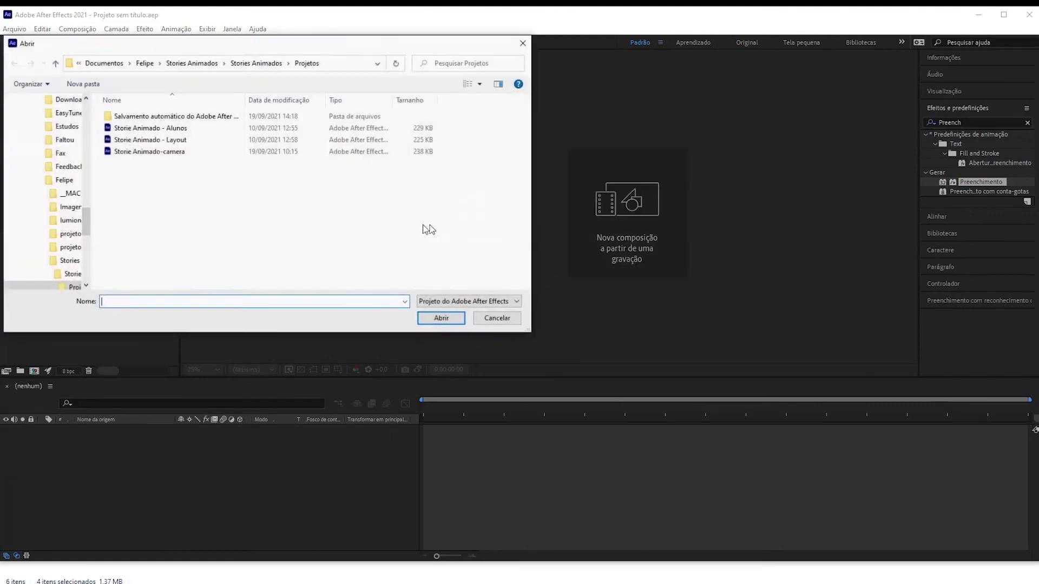
double_click(181, 153)
left_click(626, 308)
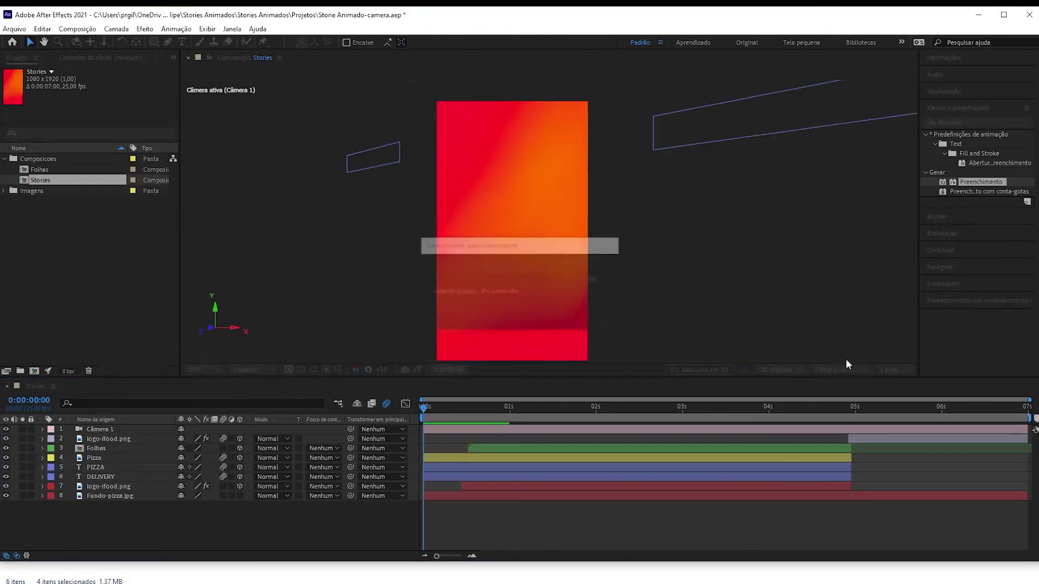
left_click(897, 370)
left_click(900, 394)
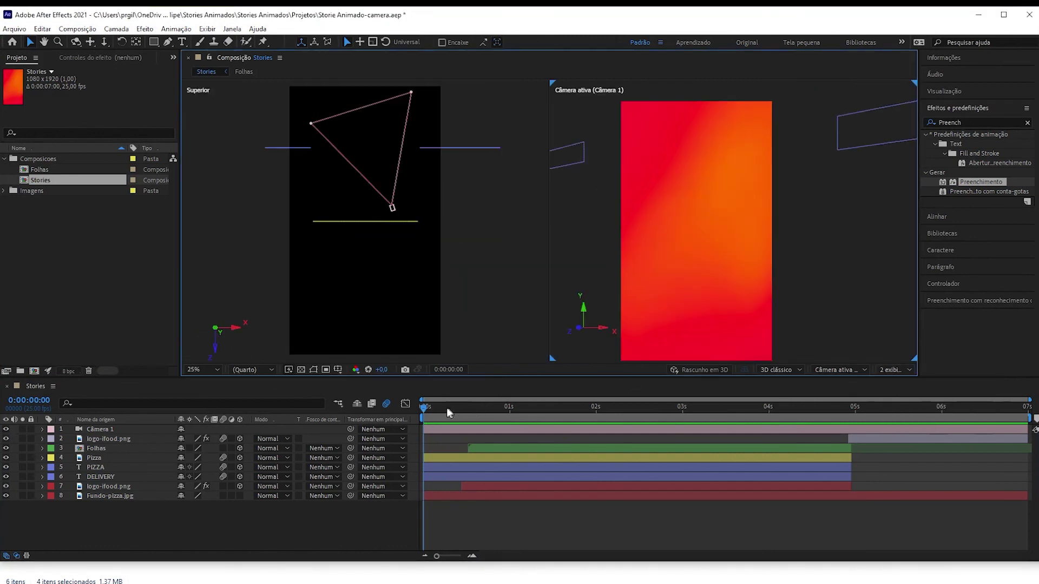